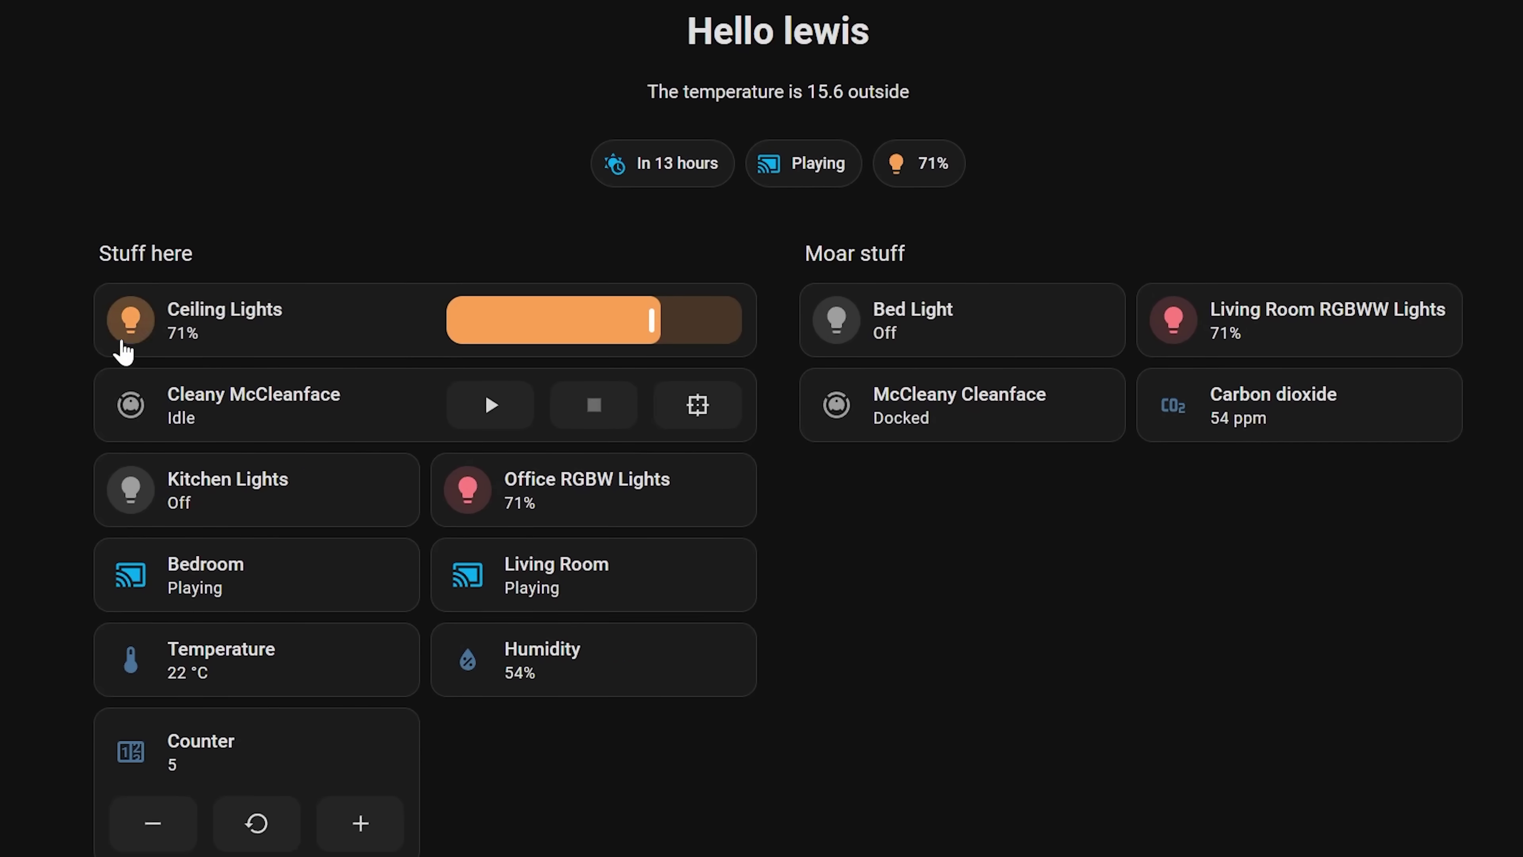
Toggle the Ceiling Lights off and on, and glance at the Cleany McCleanface vacuum details.
left_click(126, 328)
left_click(129, 309)
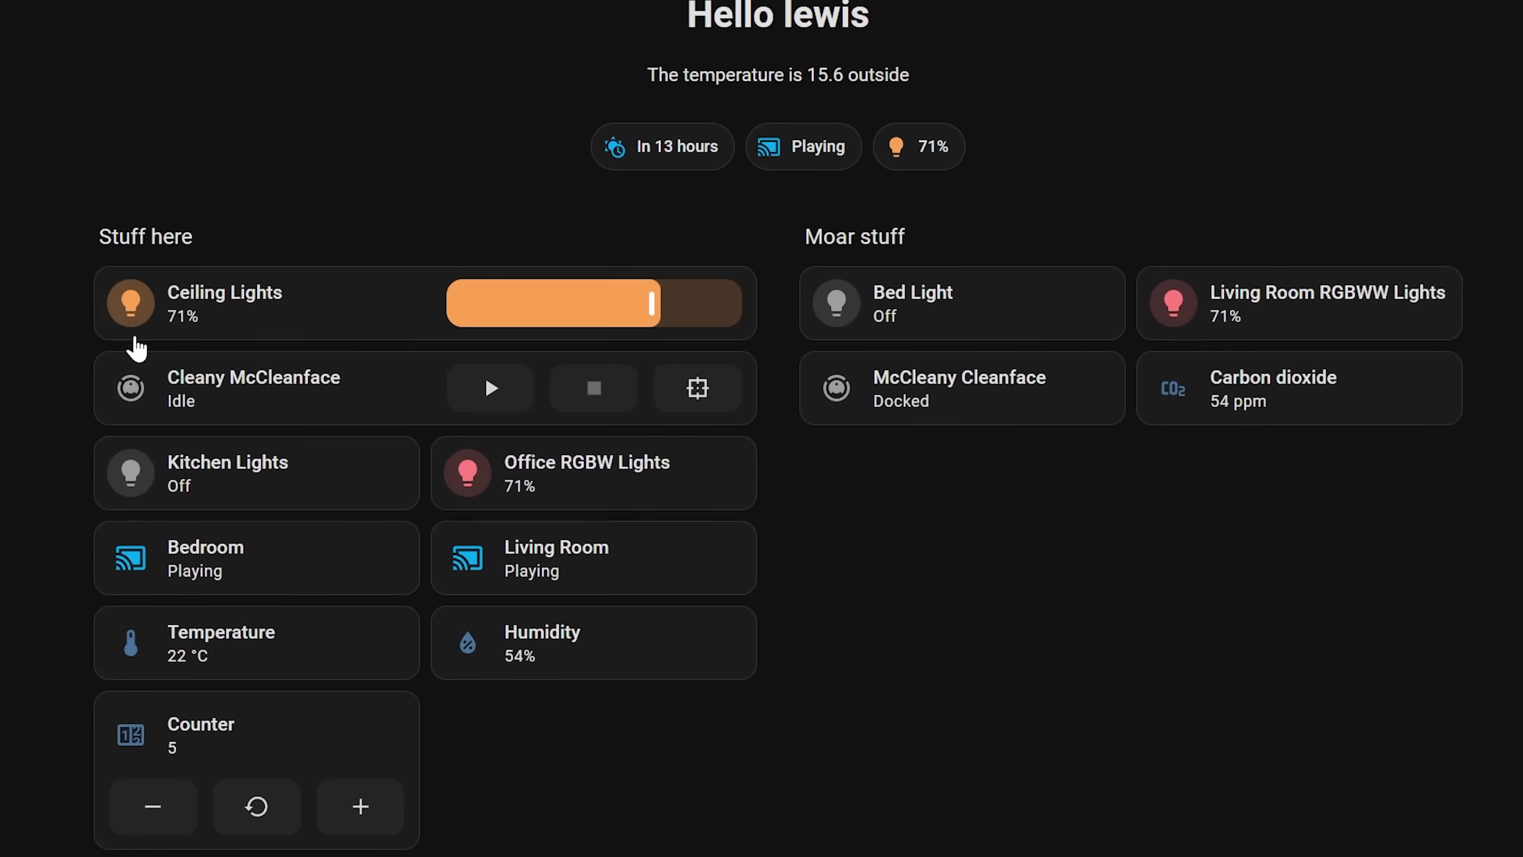
left_click(174, 397)
left_click(173, 384)
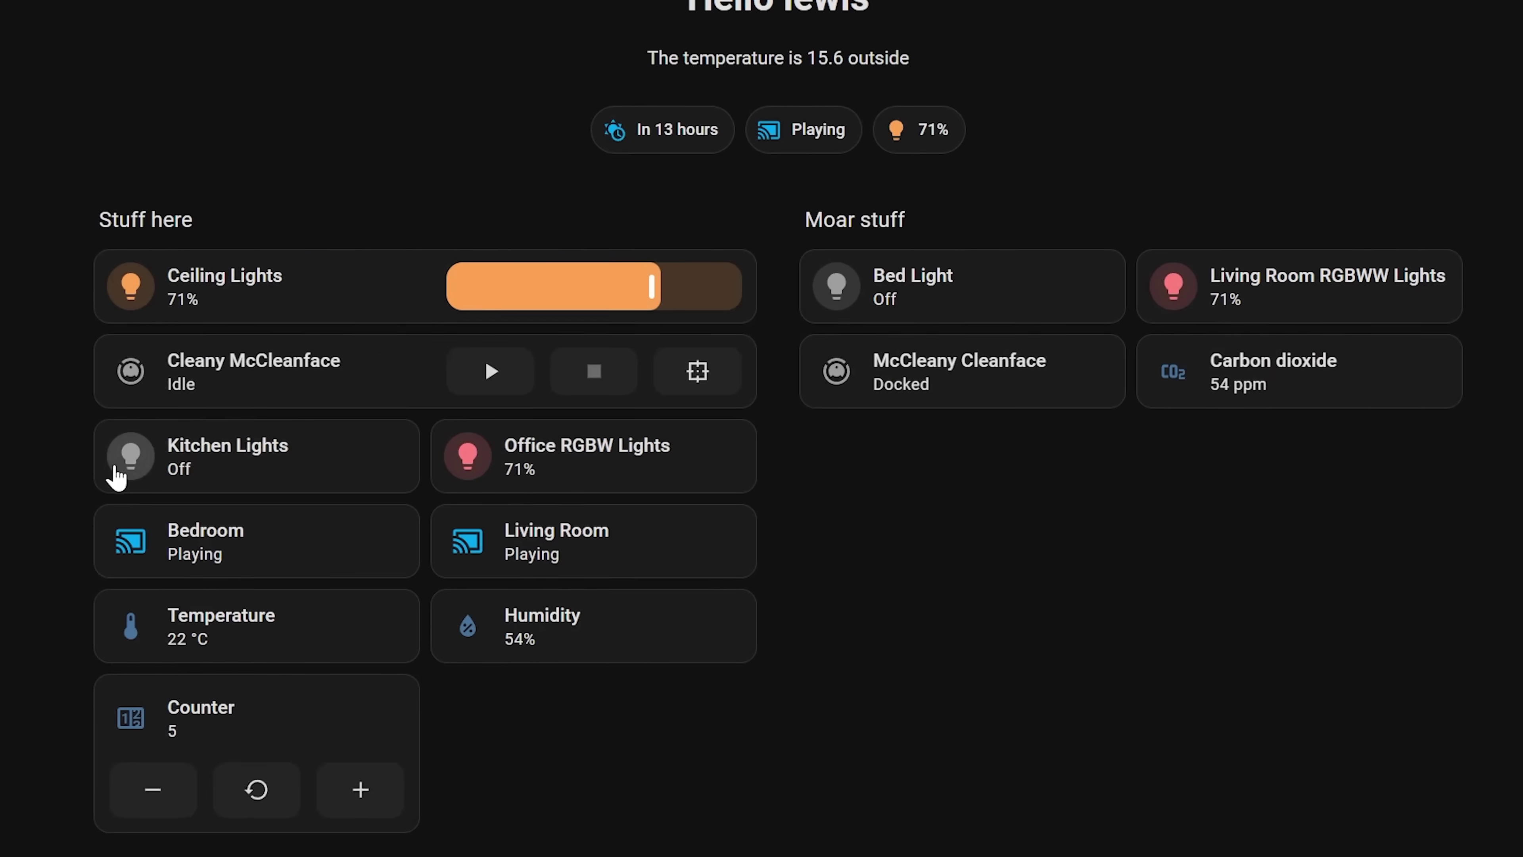
Turn on the Kitchen Lights and dim them to 35%.
left_click(127, 462)
left_click(272, 470)
left_click_drag(643, 248, 602, 435)
left_click(21, 723)
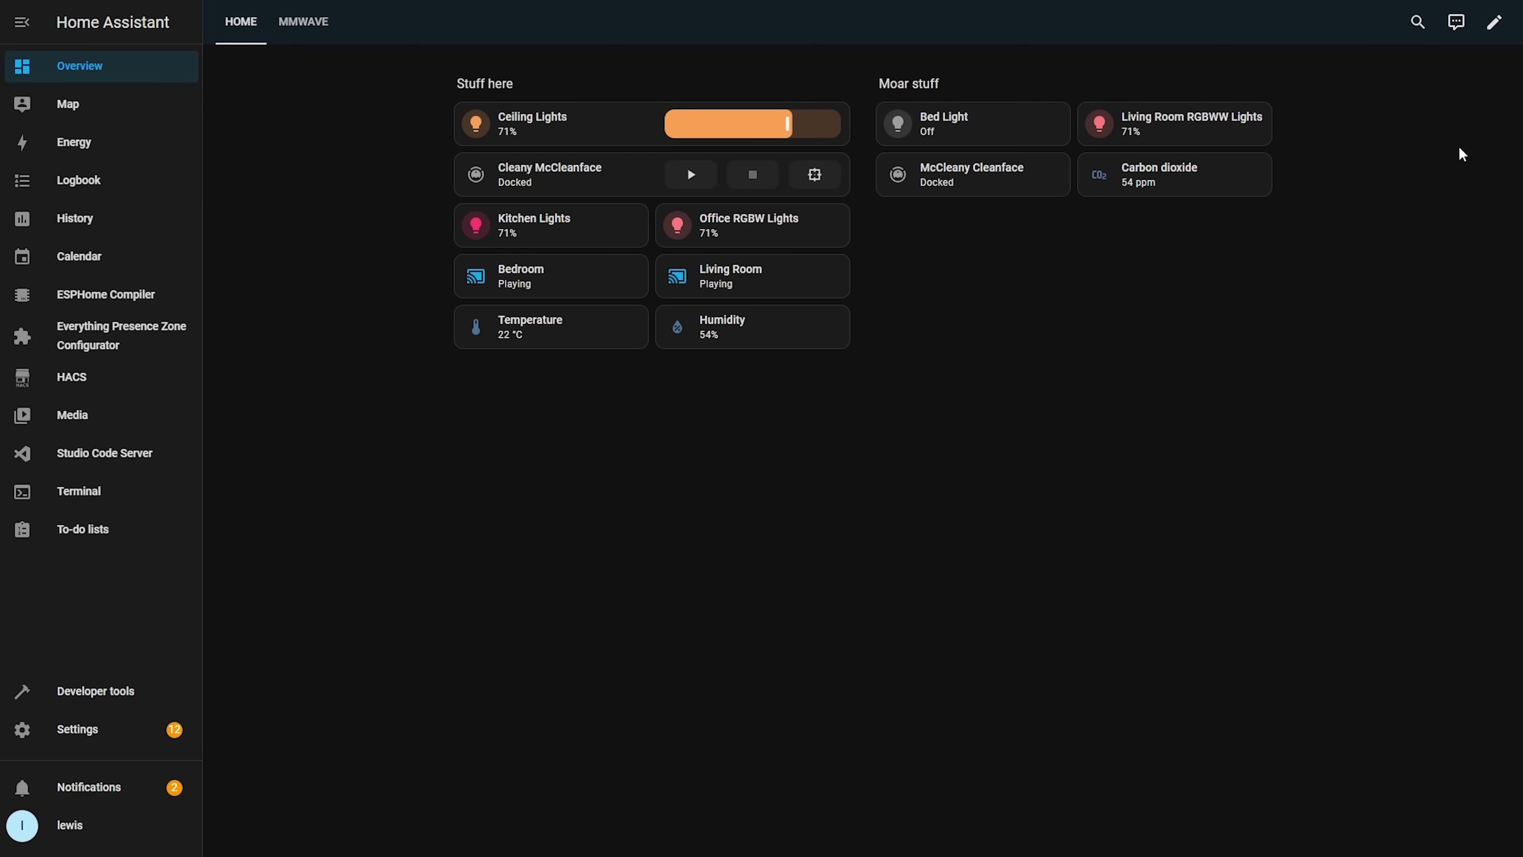
Enter edit mode and add a dashboard title, opening a Markdown card prefilled with Hello {{ user }}.
left_click(1494, 37)
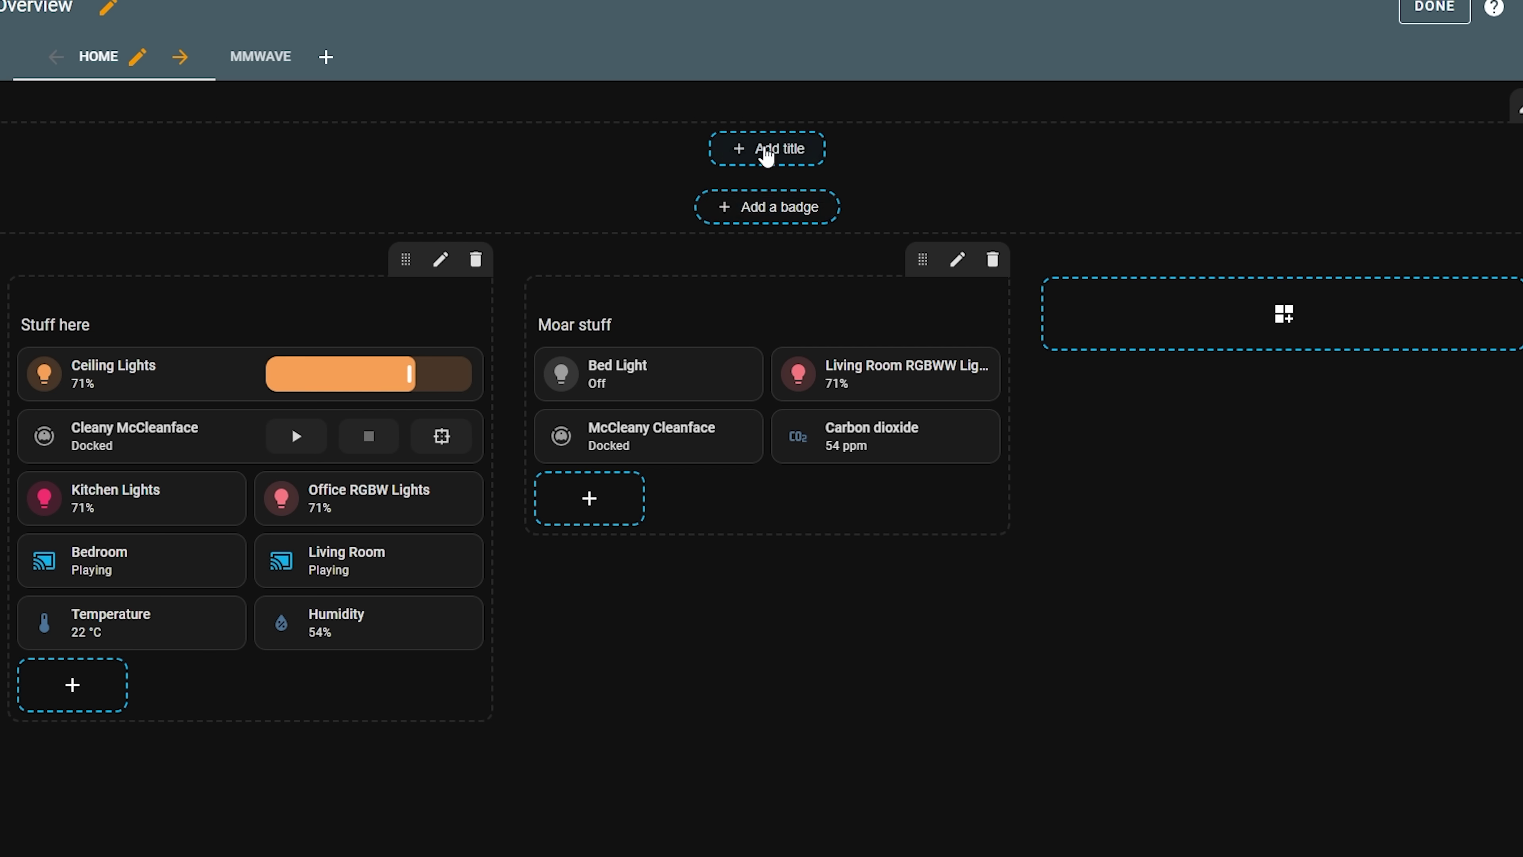
left_click(757, 150)
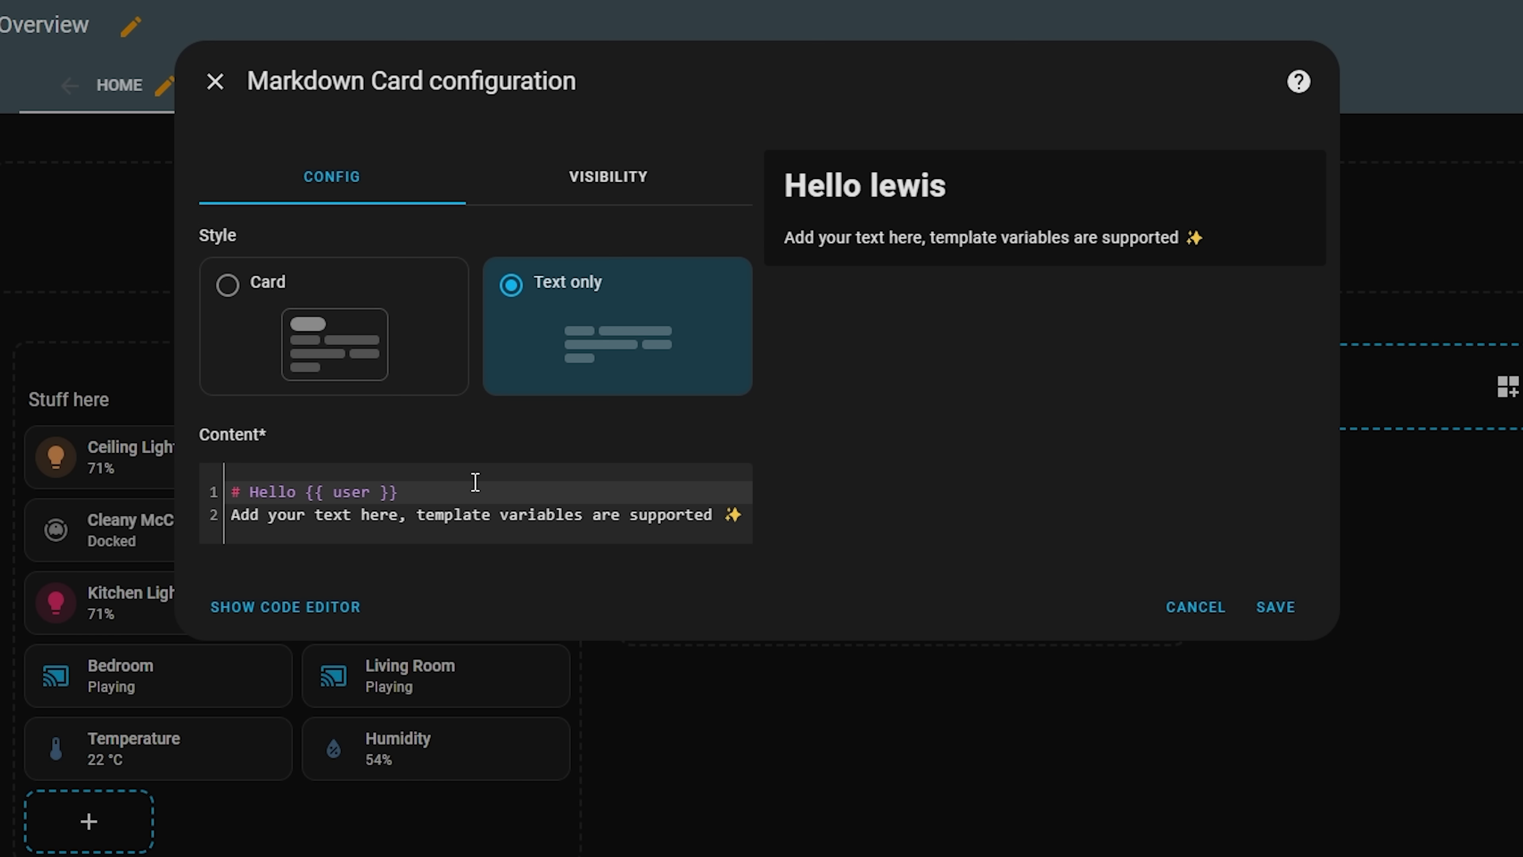
left_click(343, 342)
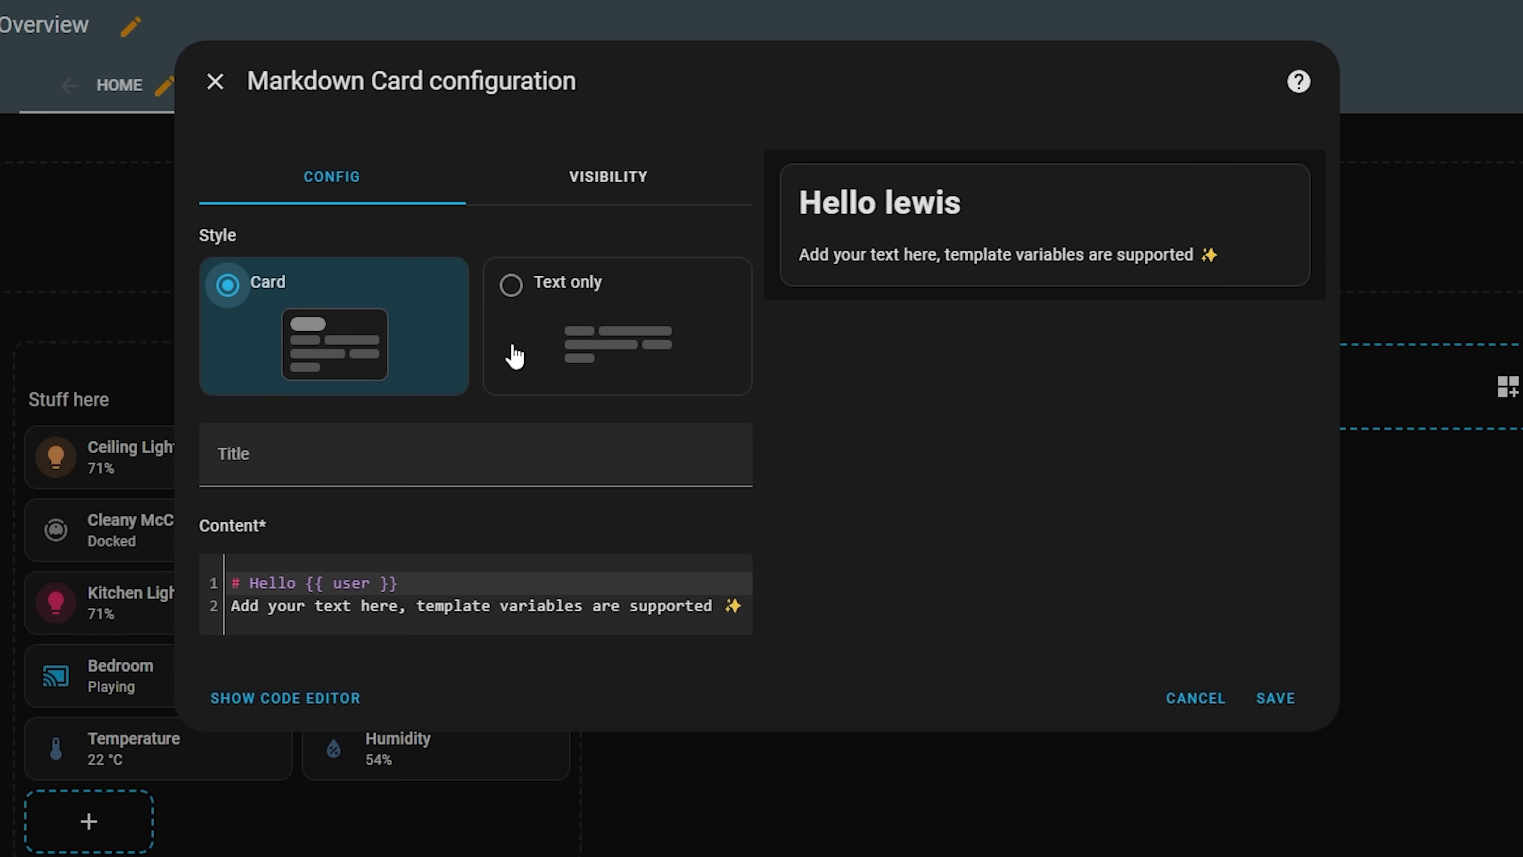
left_click(652, 367)
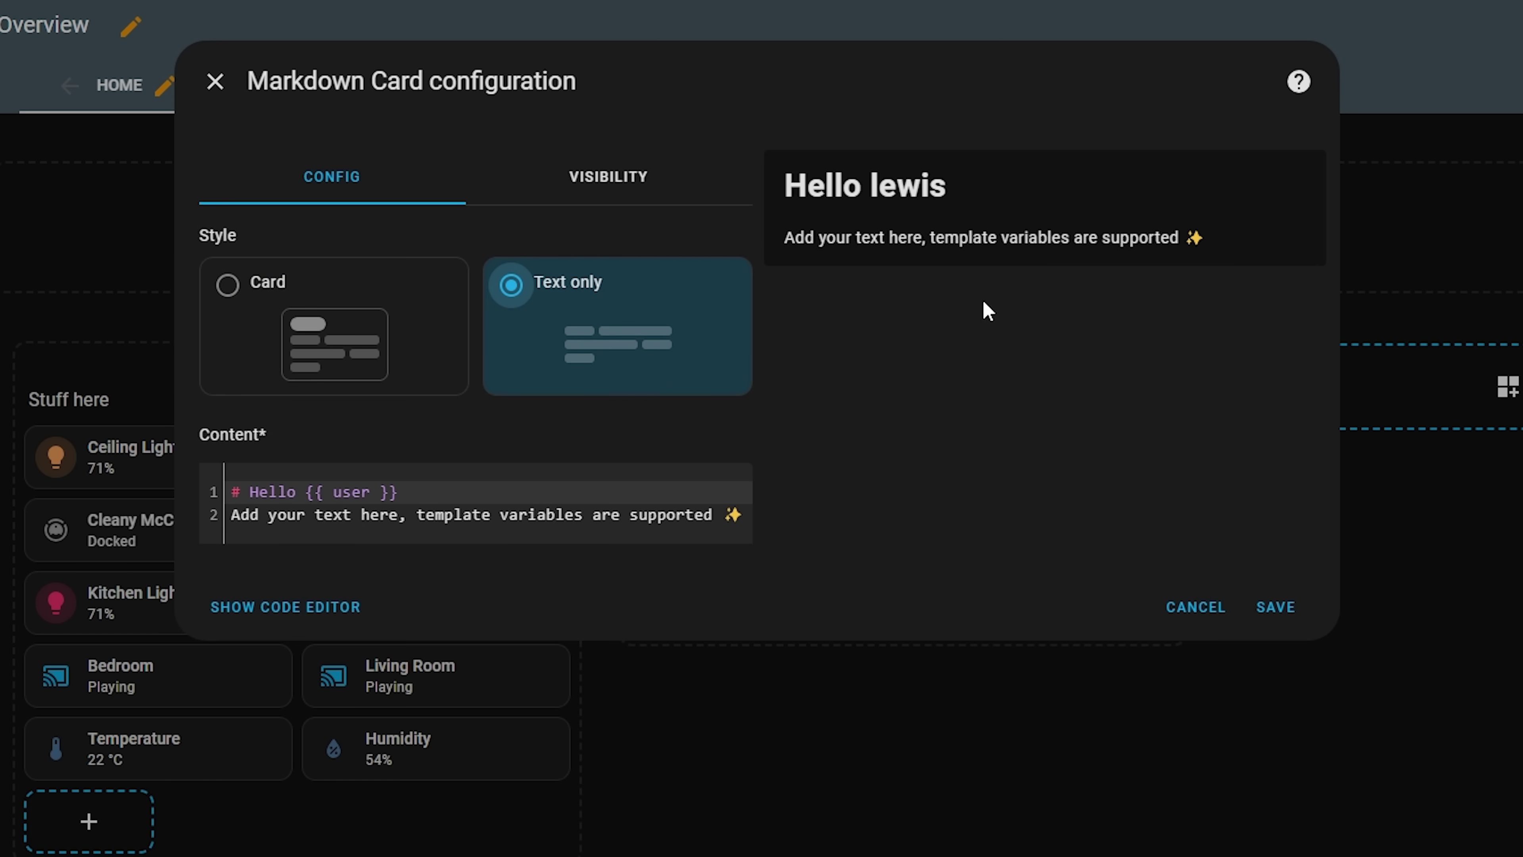
left_click(401, 354)
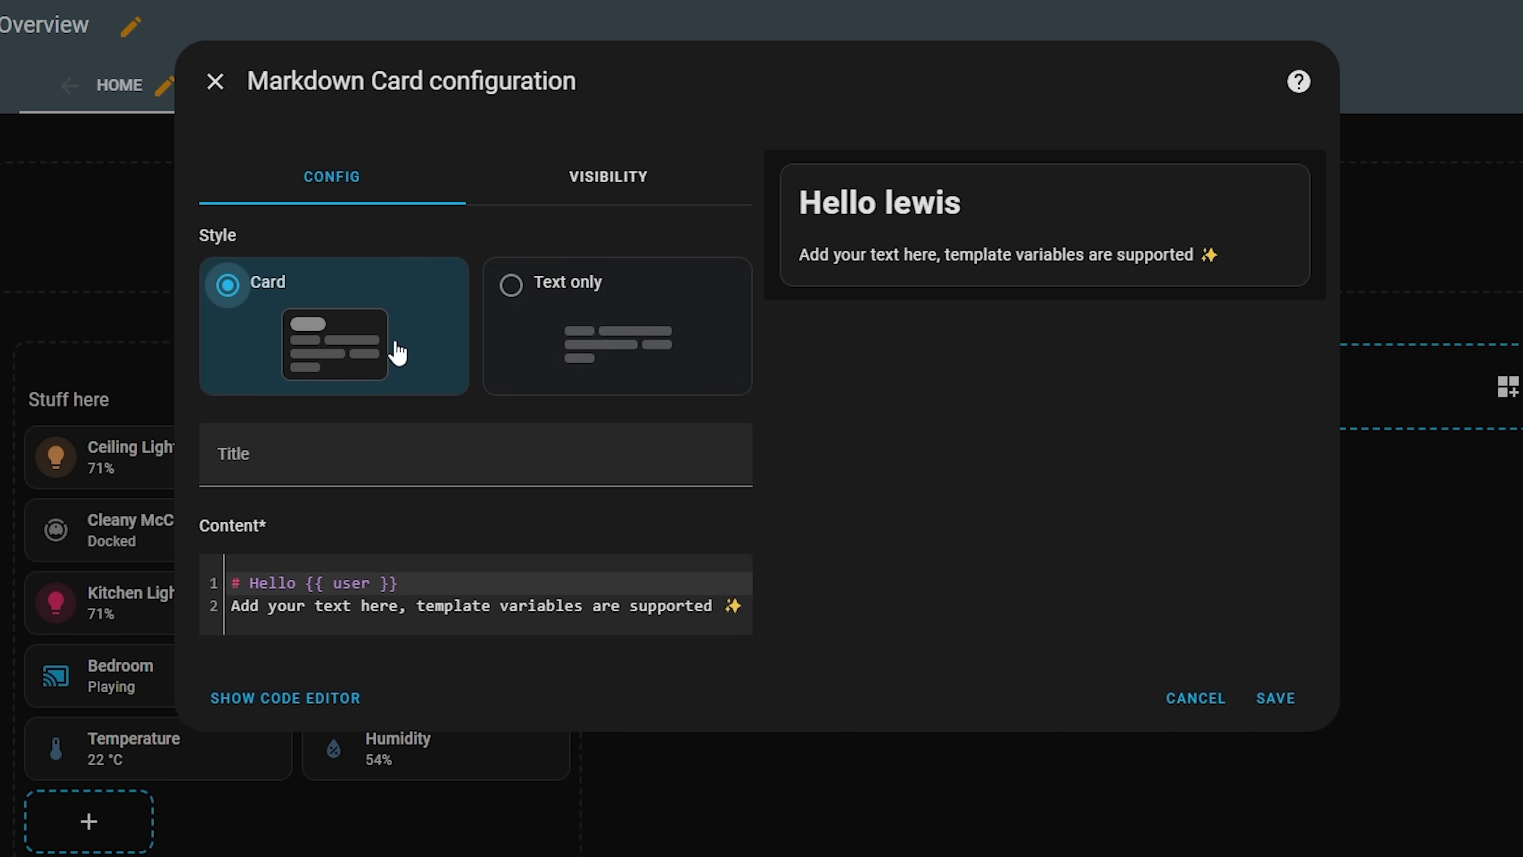
left_click(517, 353)
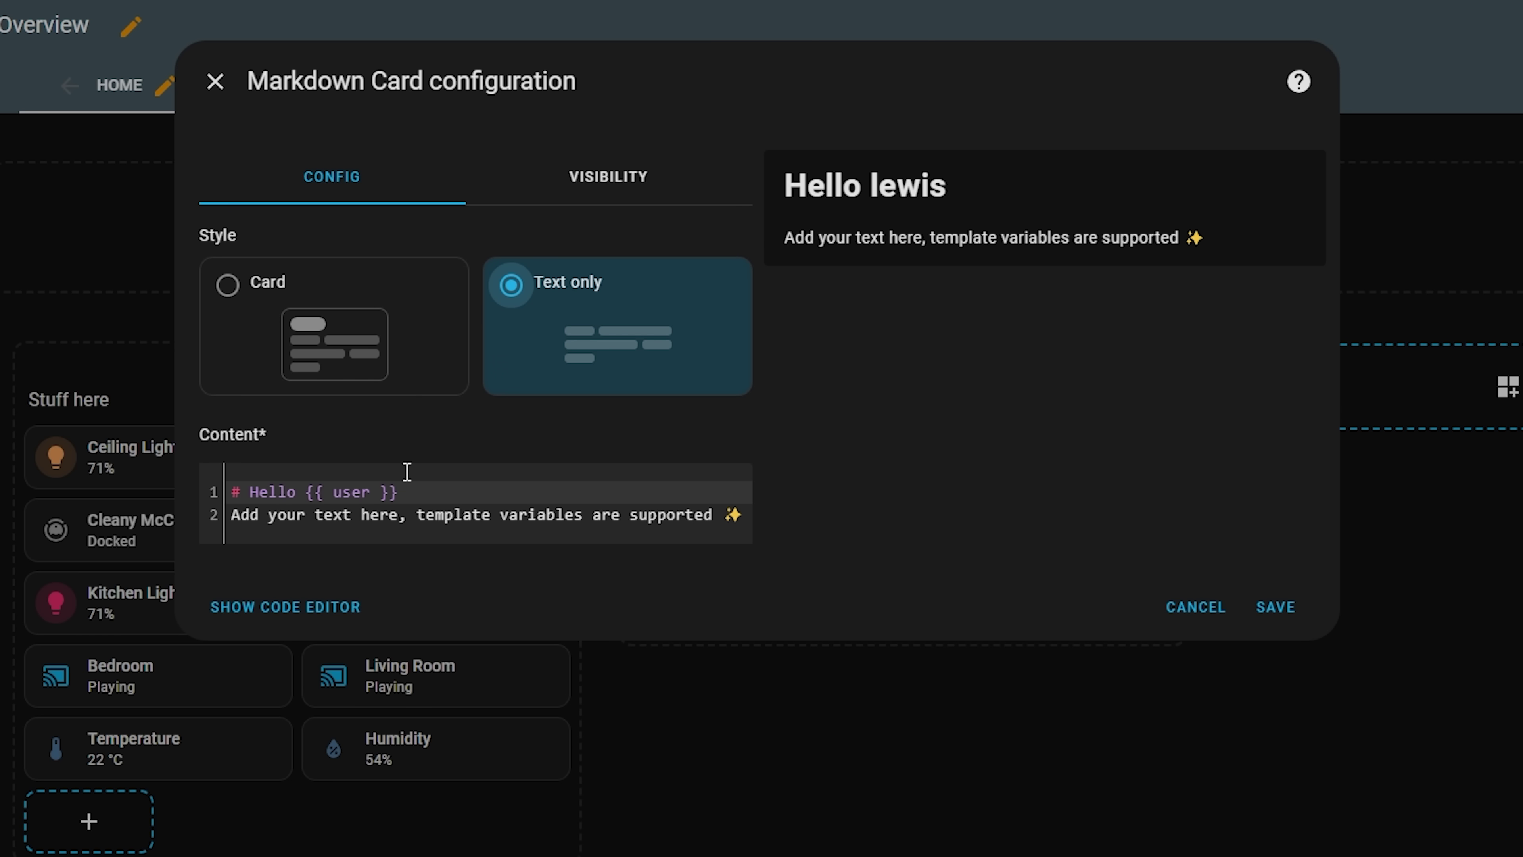
left_click_drag(734, 507, 241, 522)
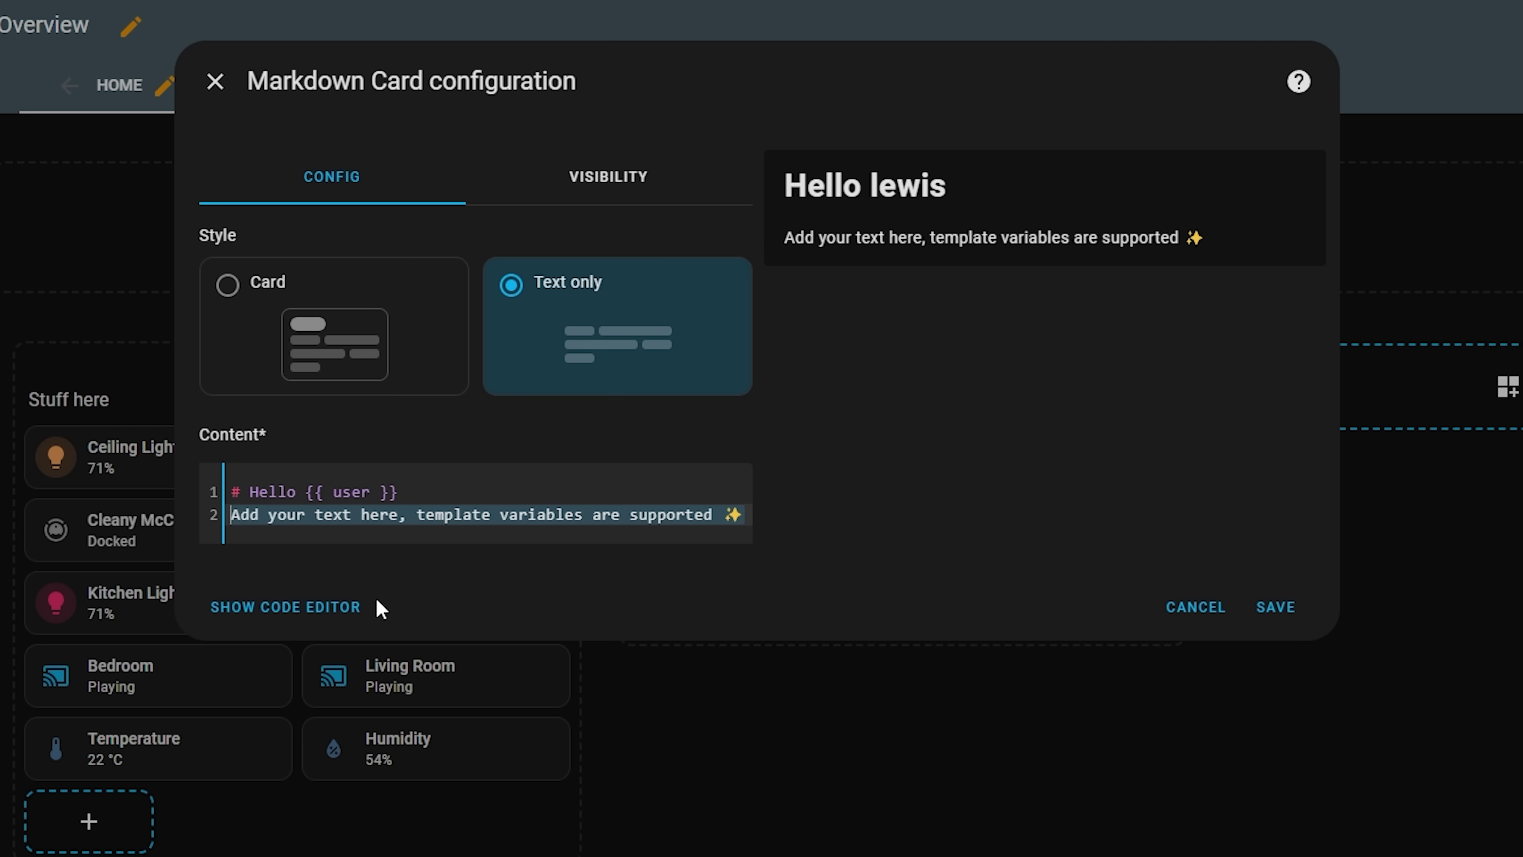
Set line 2 to 'The temperature is {{states.sensor.outside_temperature.state}} outside' and save the title.
key("BackSpace")
type("This is some t")
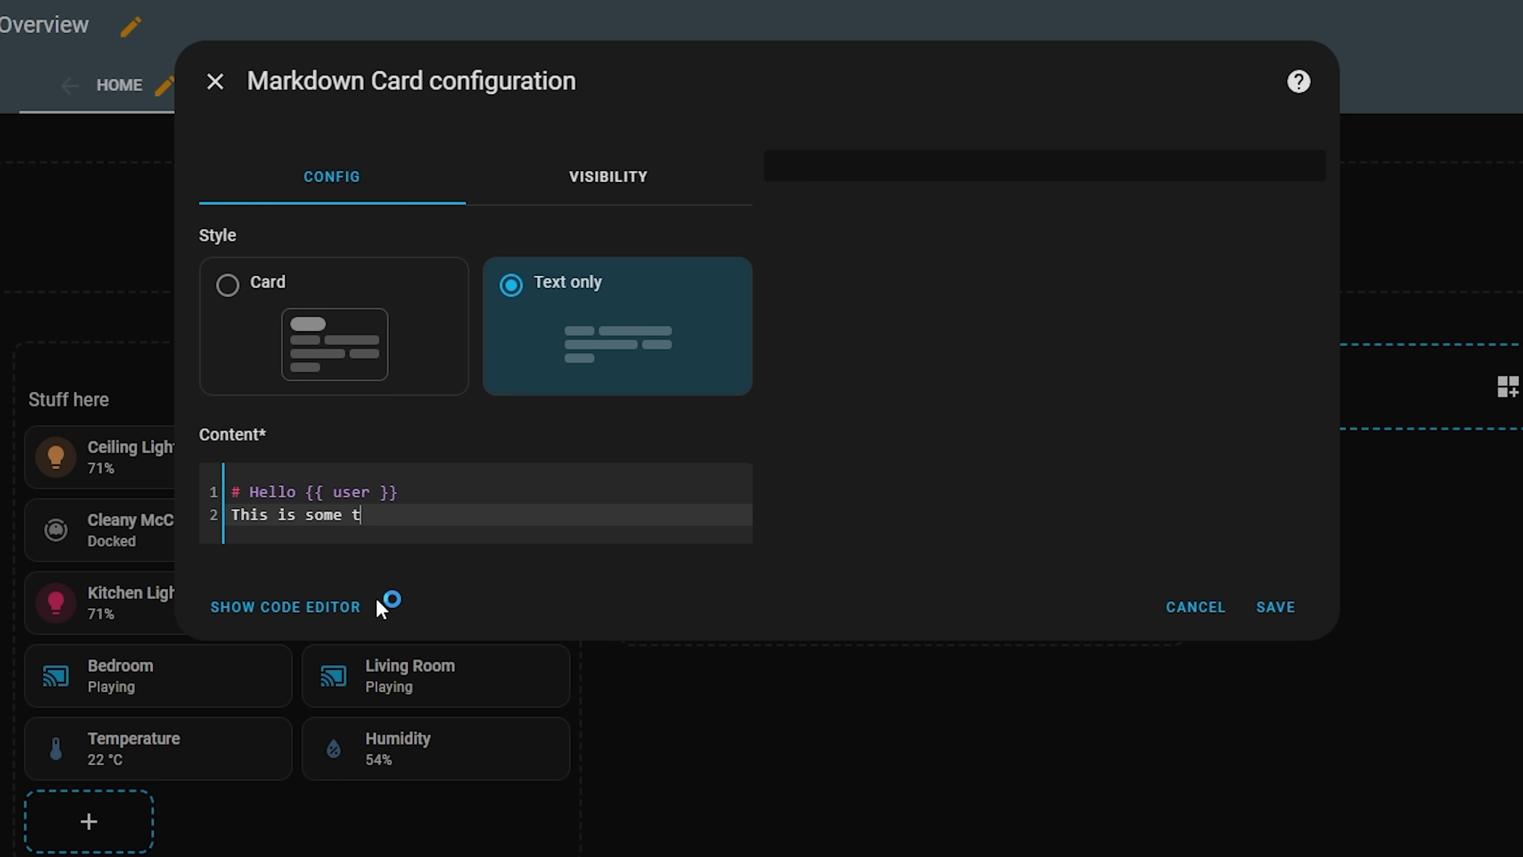
type("ext")
key("BackSpace")
key("BackSpace")
key("BackSpace")
key("BackSpace")
key("BackSpace")
key("BackSpace")
key("BackSpace")
key("BackSpace")
key("BackSpace")
key("BackSpace")
key("BackSpace")
key("BackSpace")
key("BackSpace")
key("BackSpace")
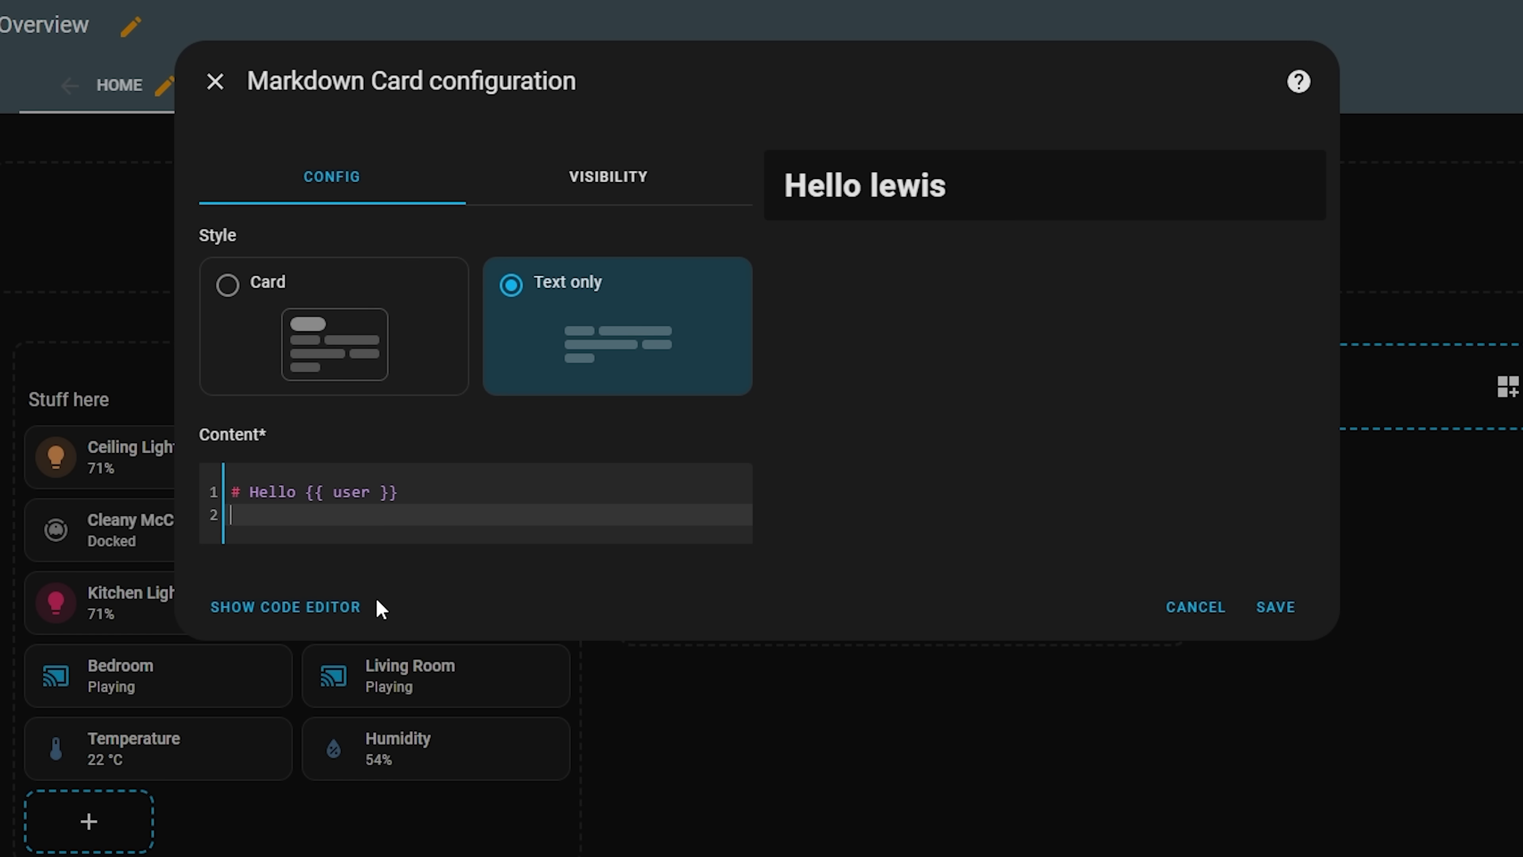
type("The temperat")
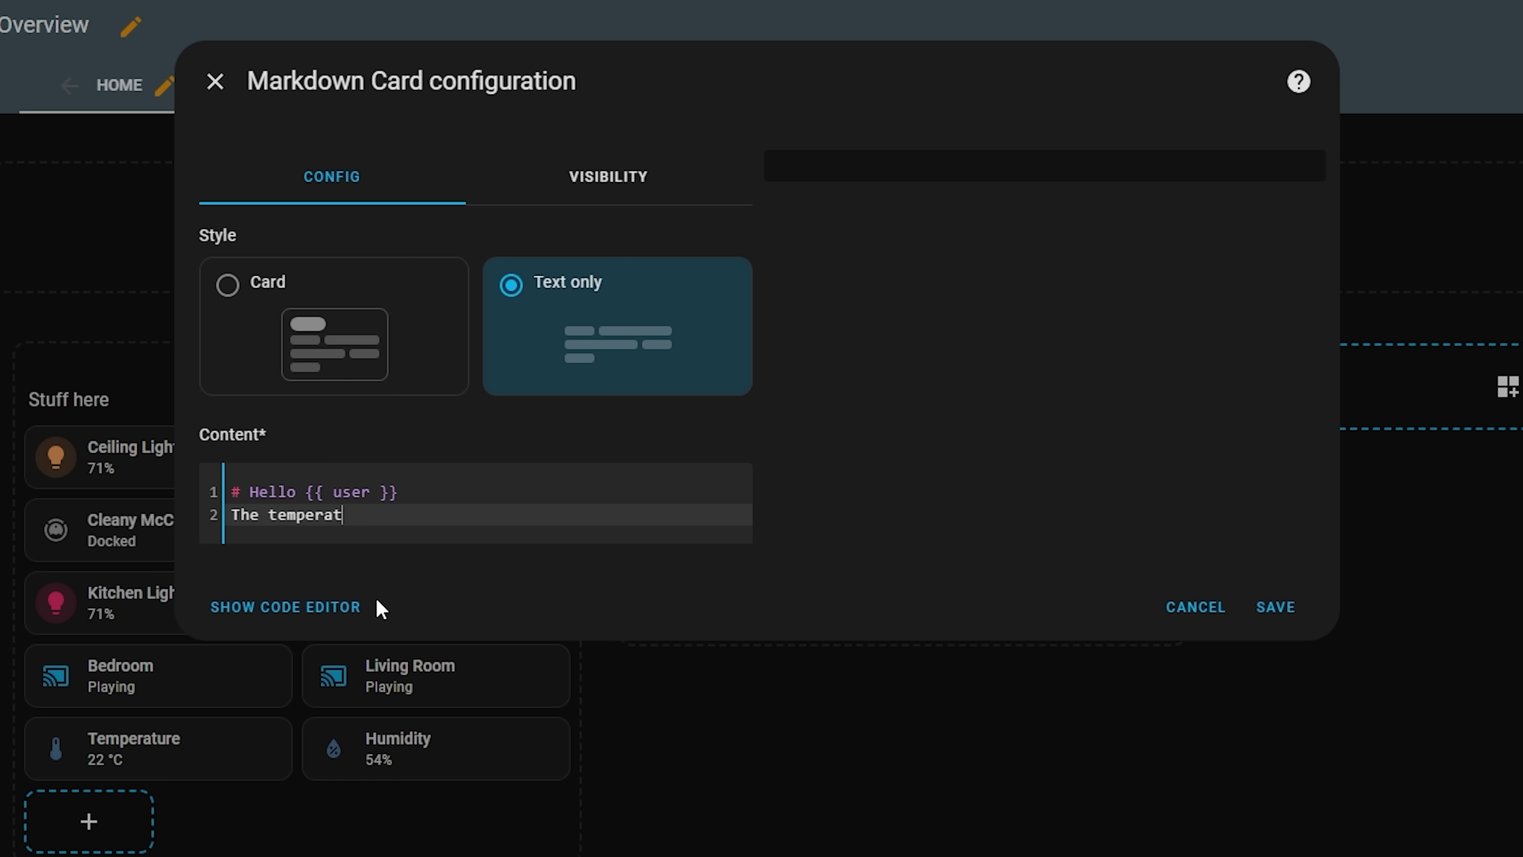
type("ure is")
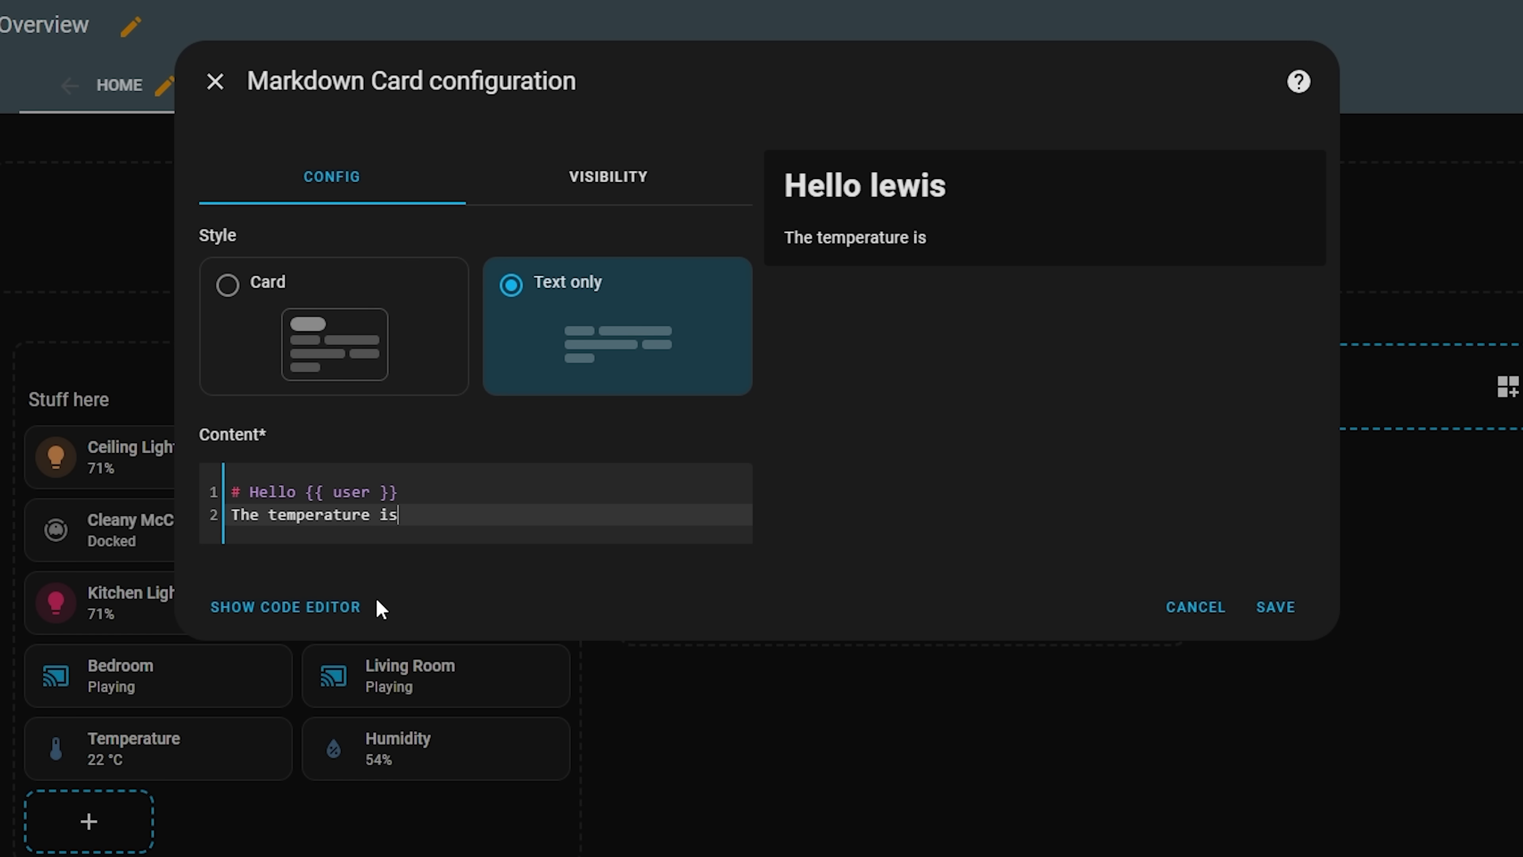
type(" {{s")
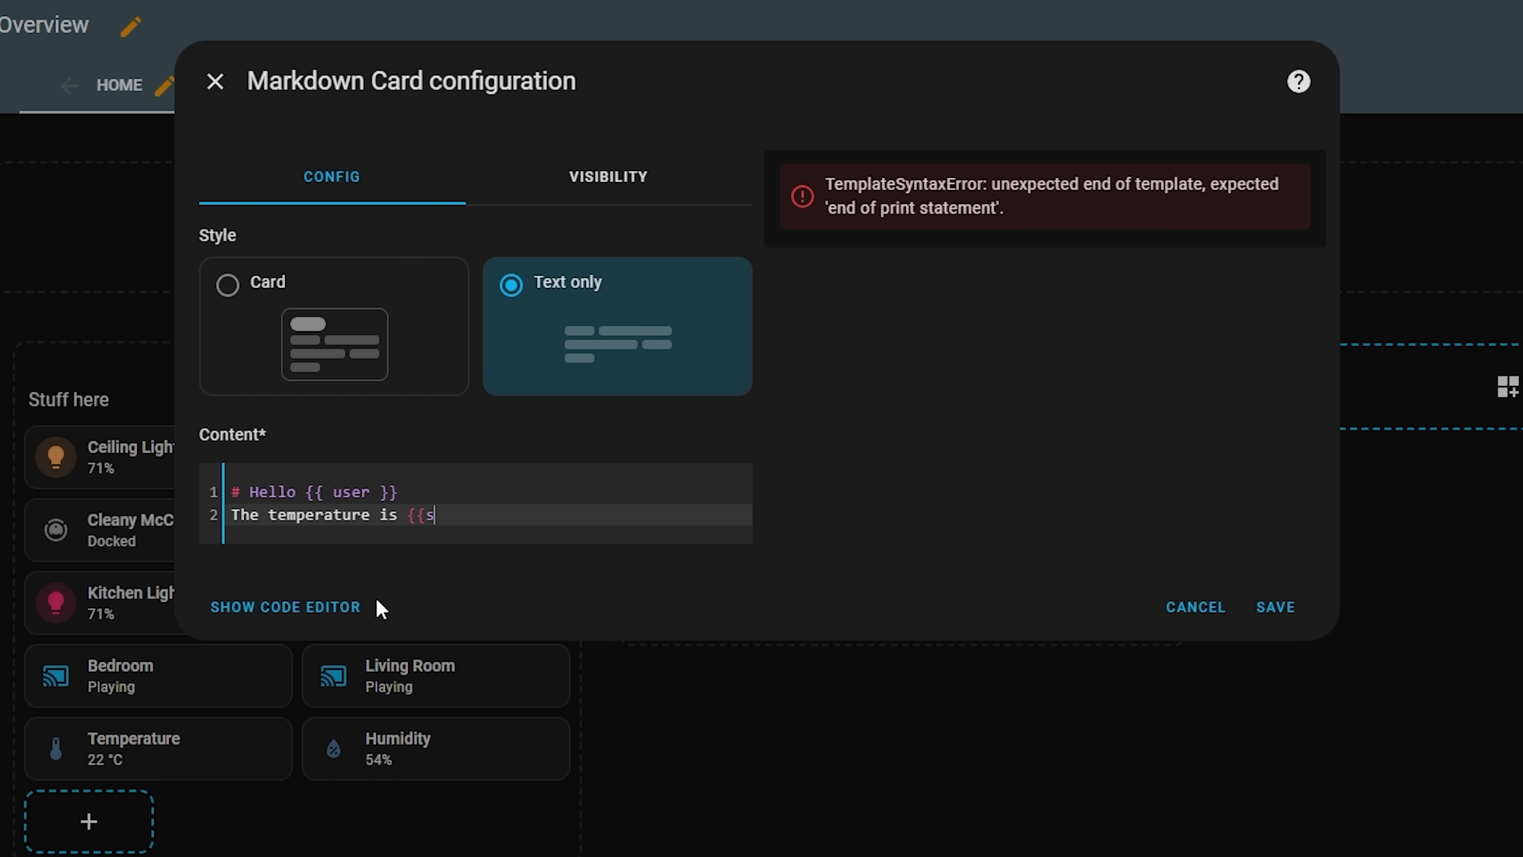
type("tates.sensor.")
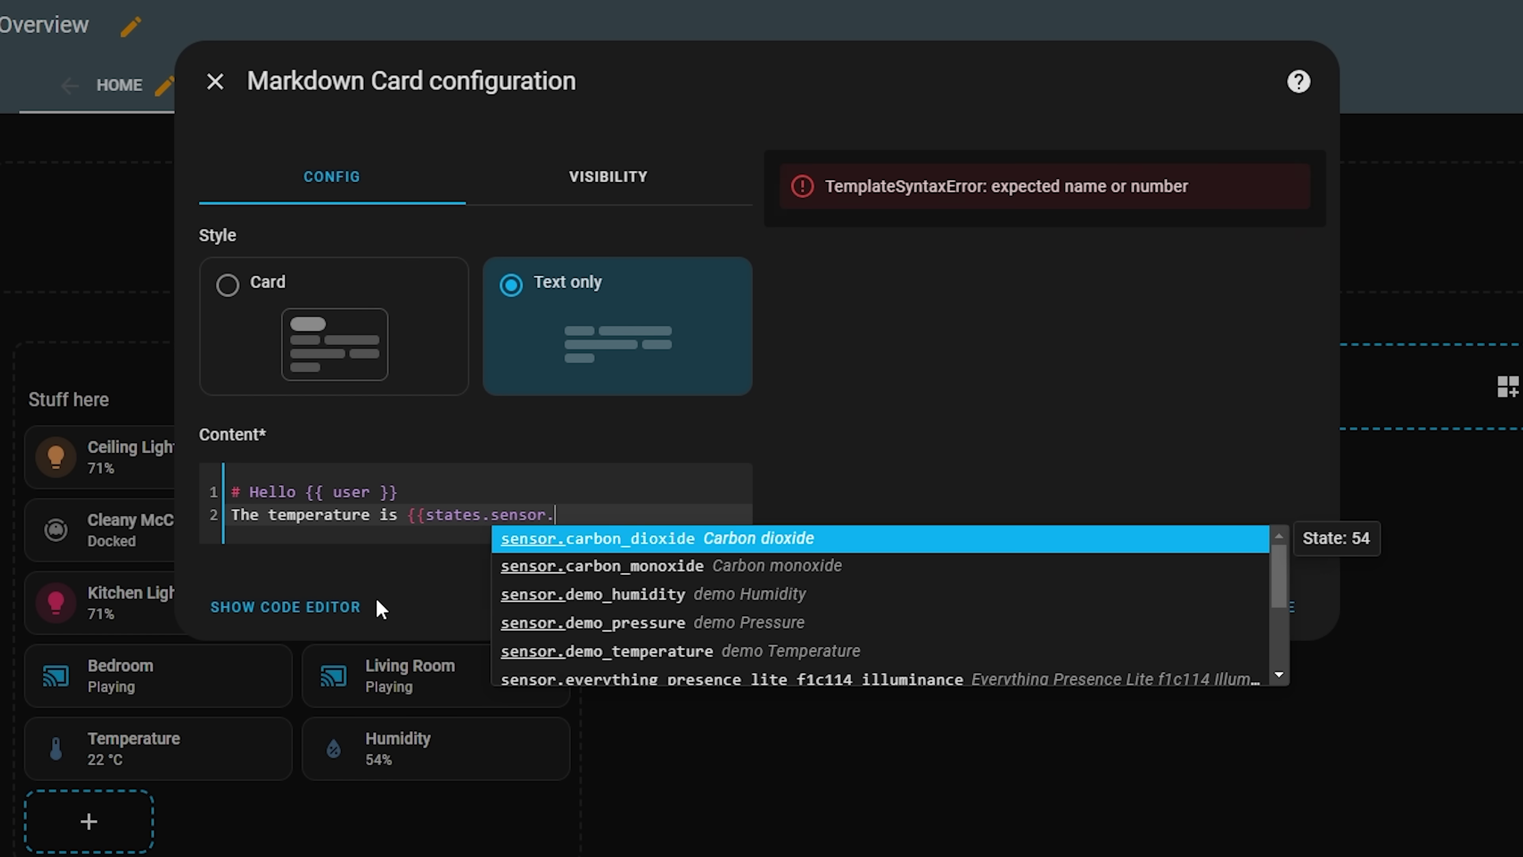
type("temp")
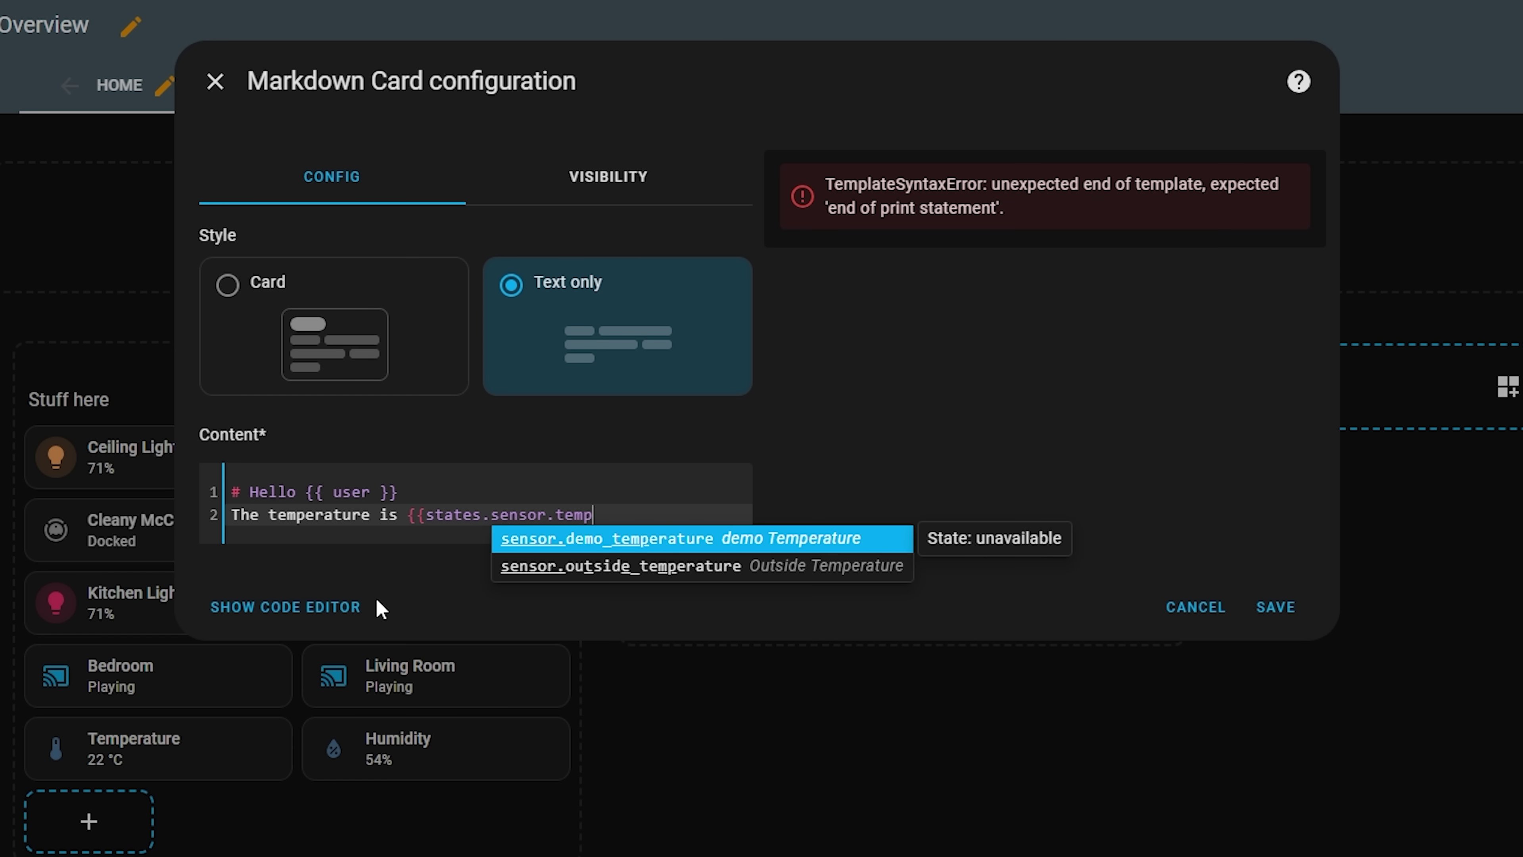
key("Down")
key("Return")
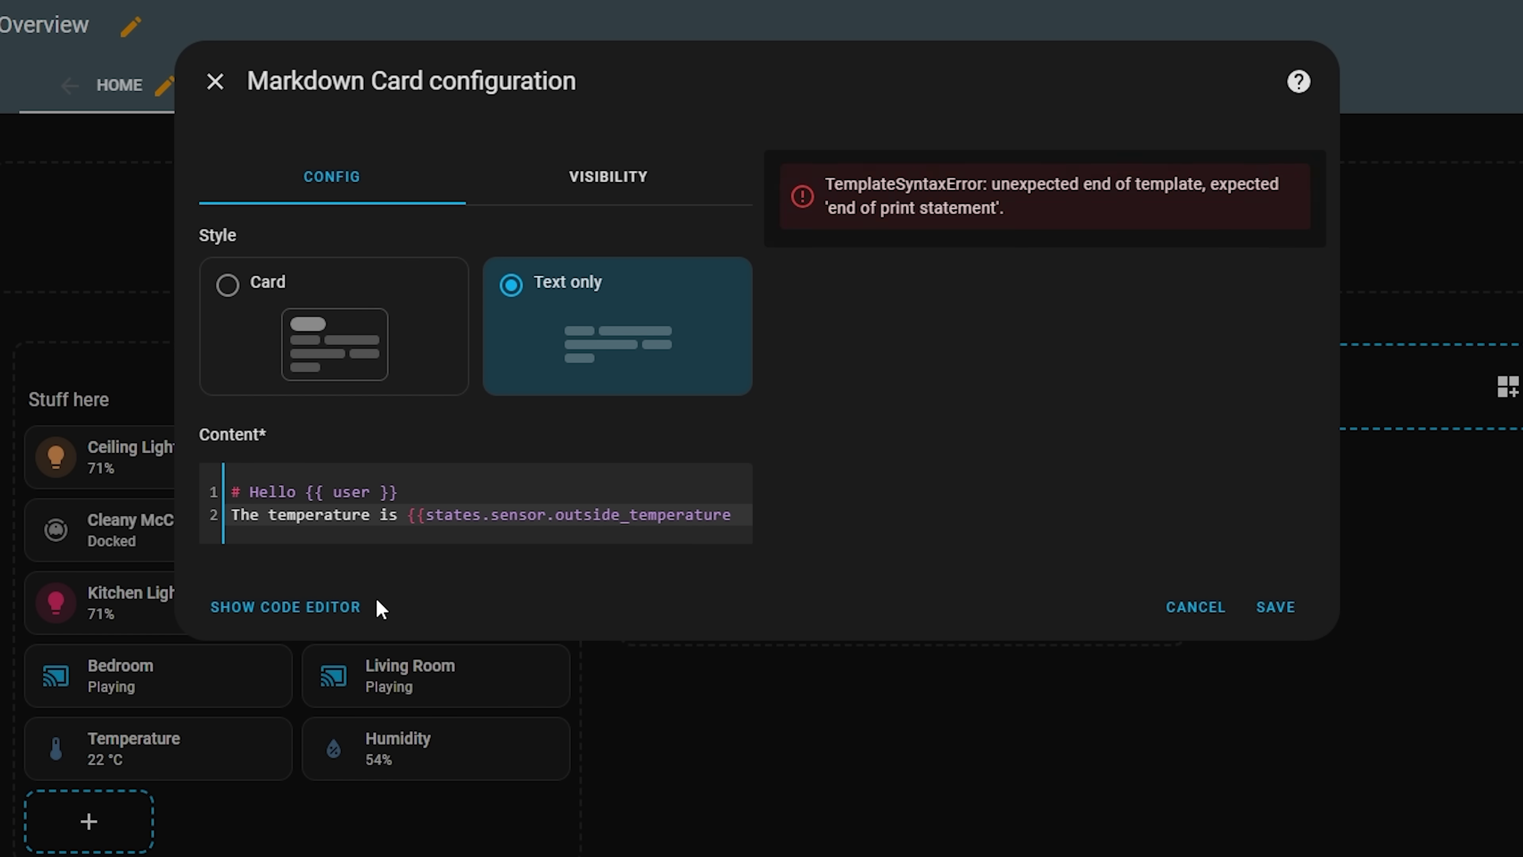
type(".state}}")
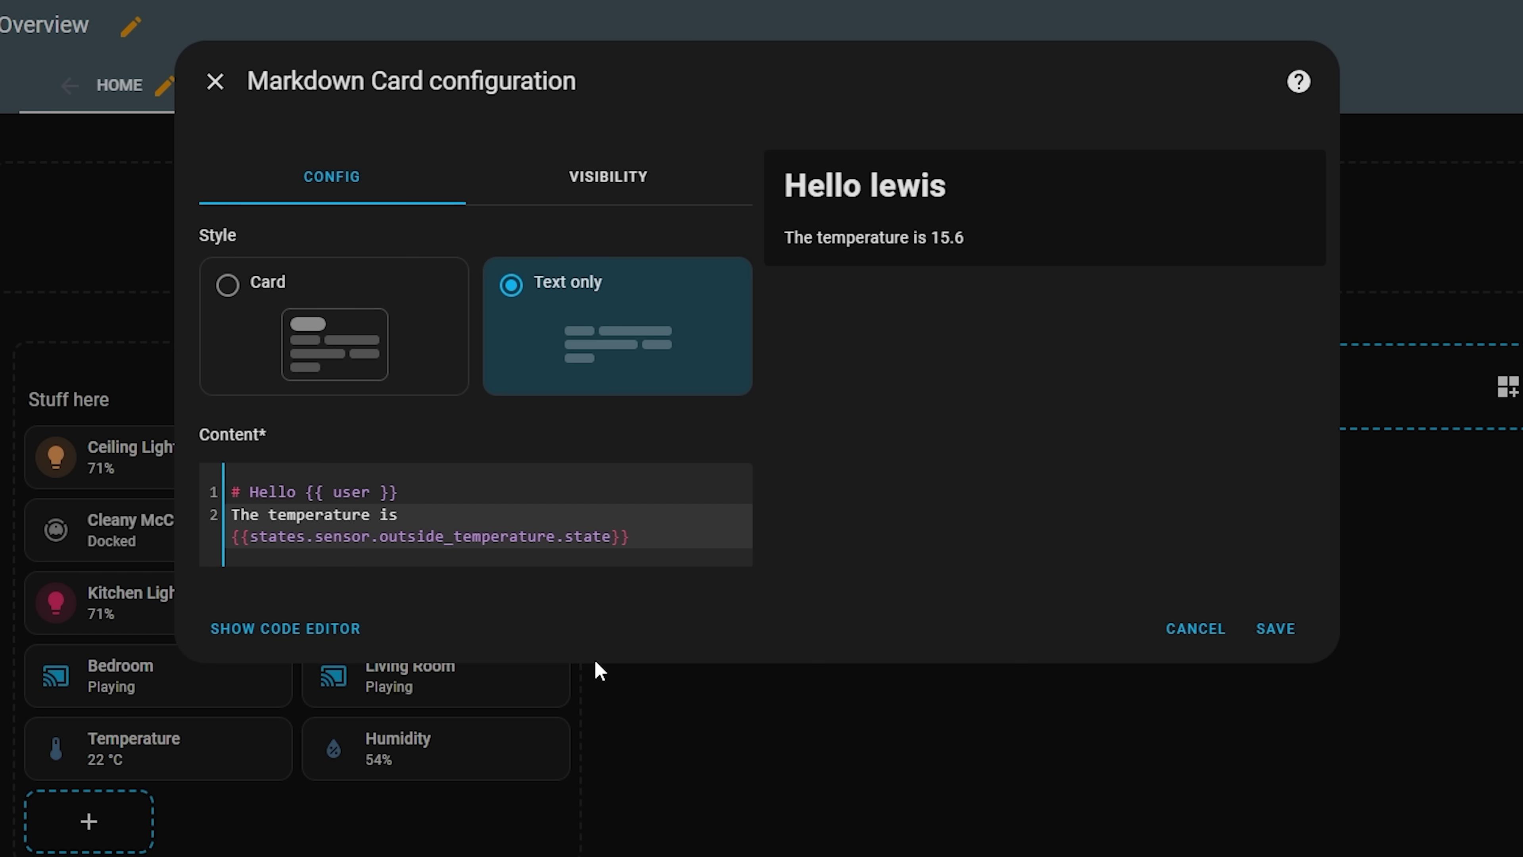
type(" outside")
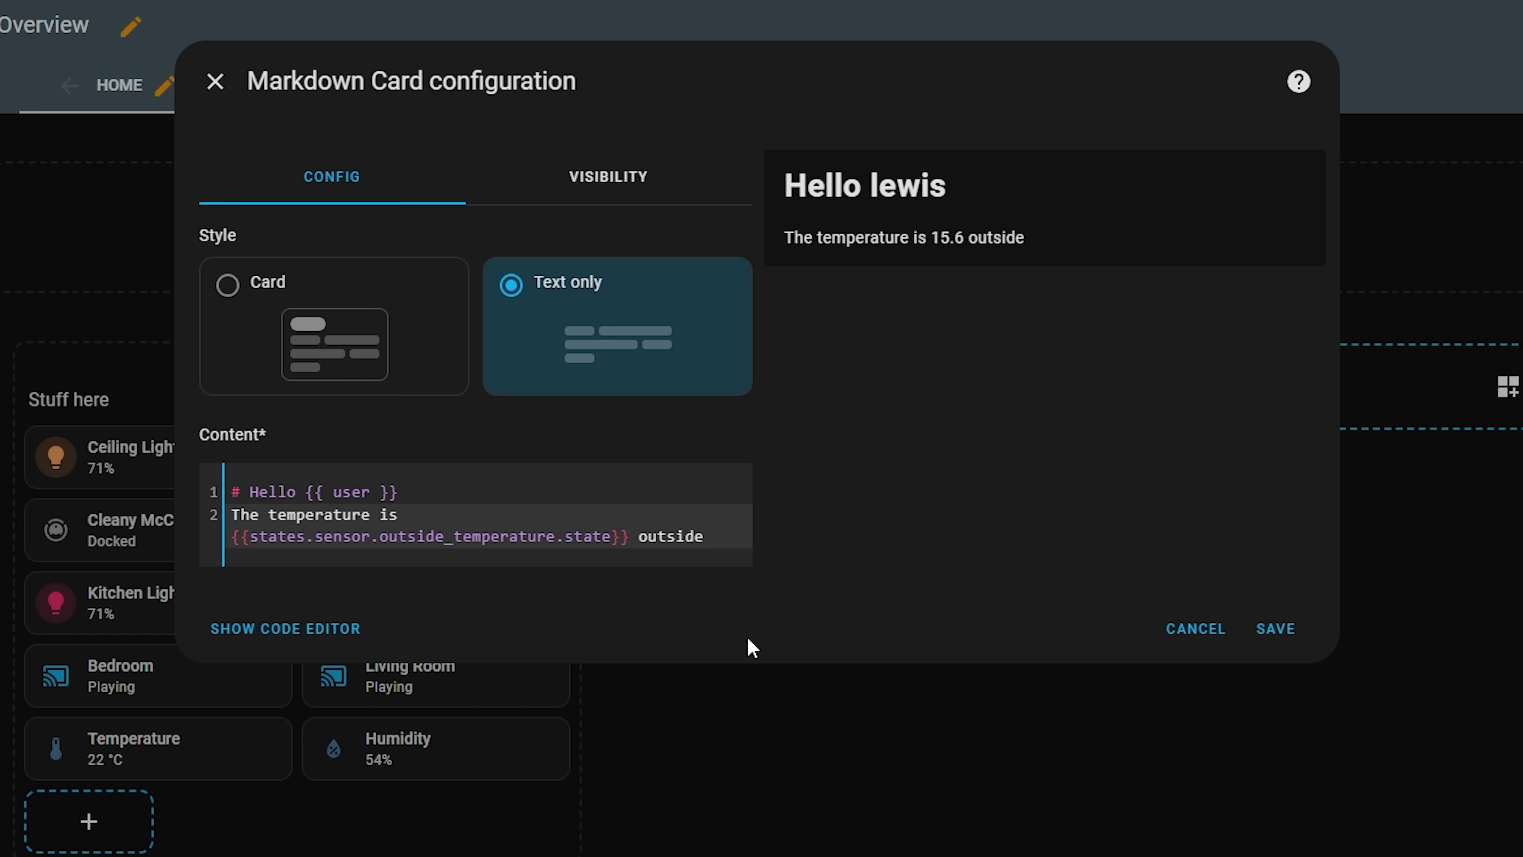
left_click(1276, 637)
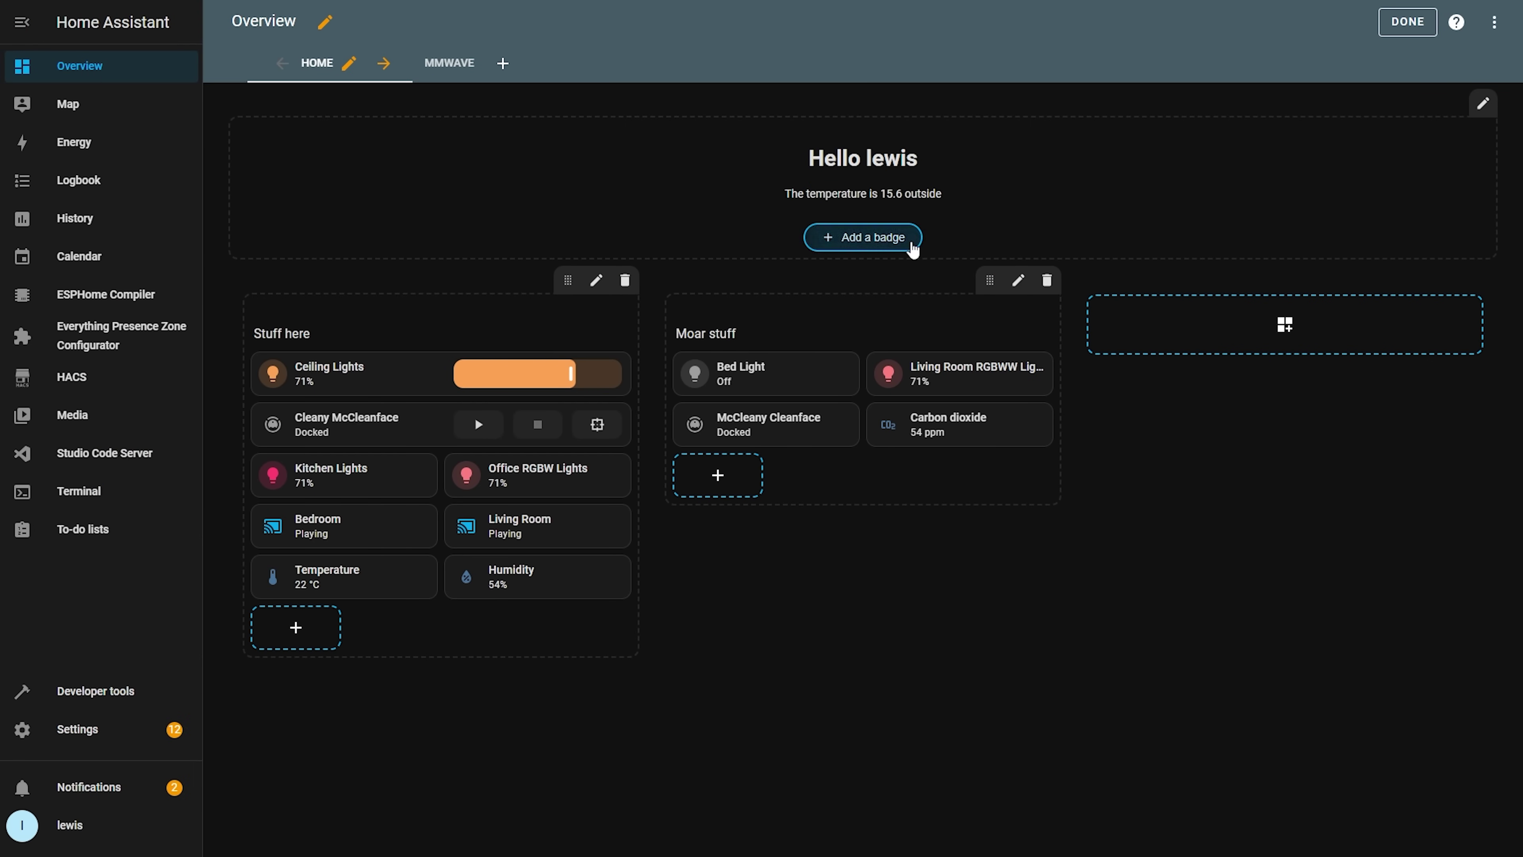
Add header badges, try the Top badge position, then set it back to Bottom.
left_click(908, 240)
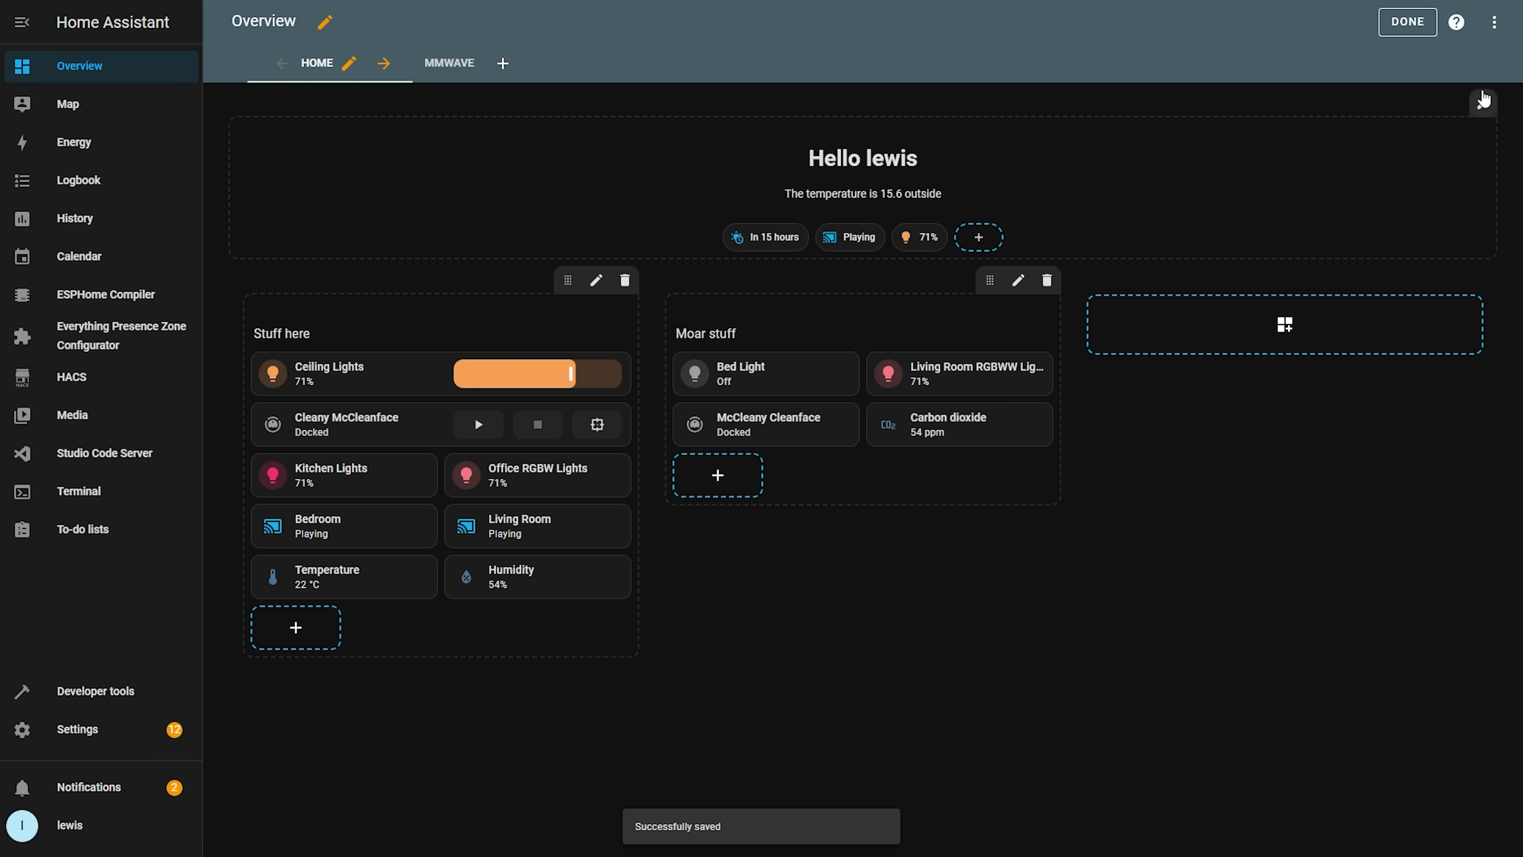
left_click(1483, 99)
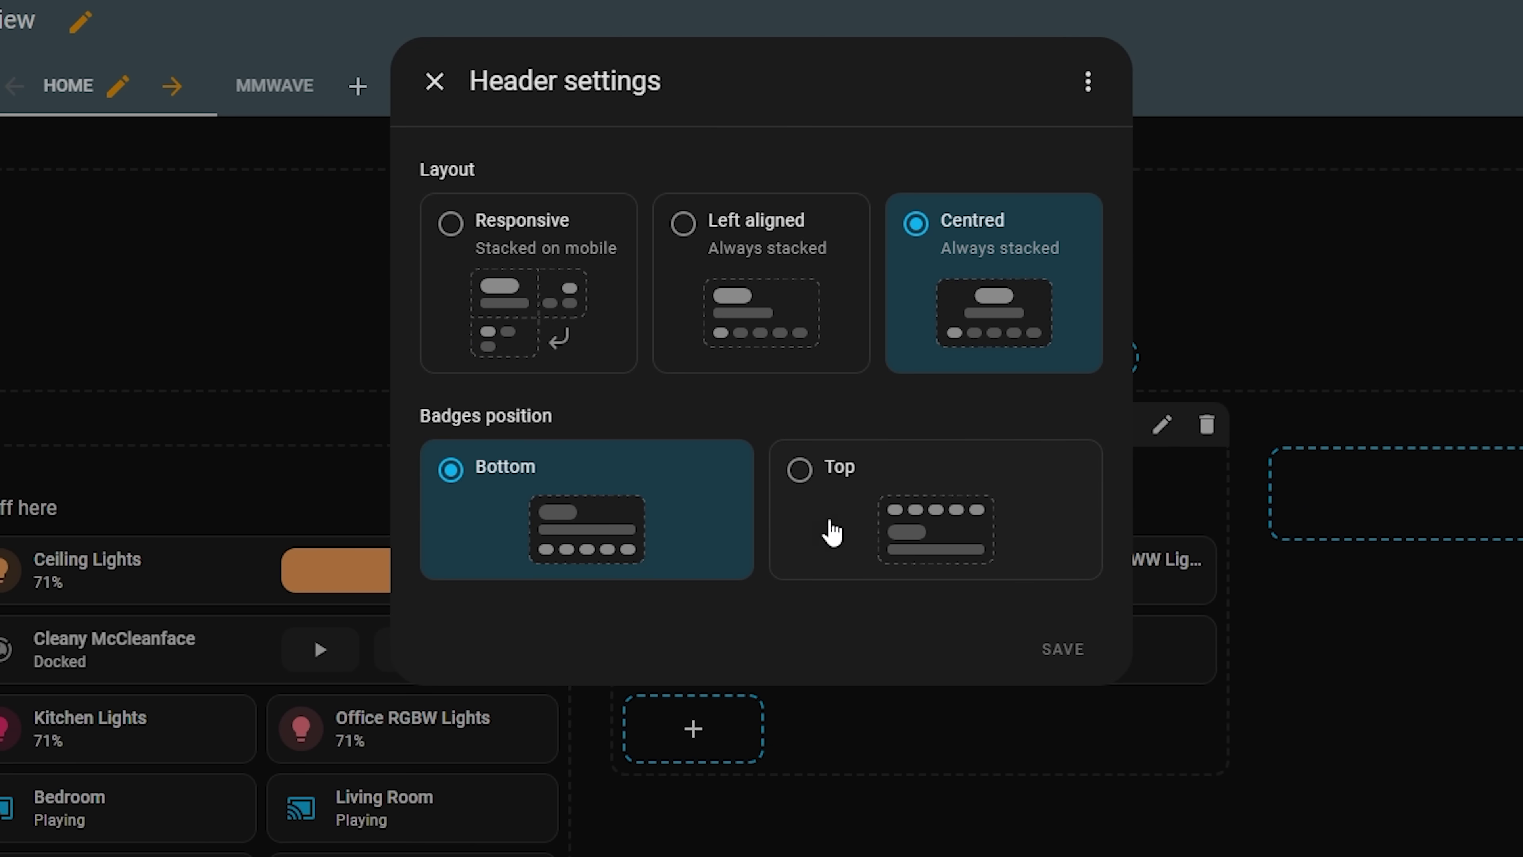
left_click(922, 487)
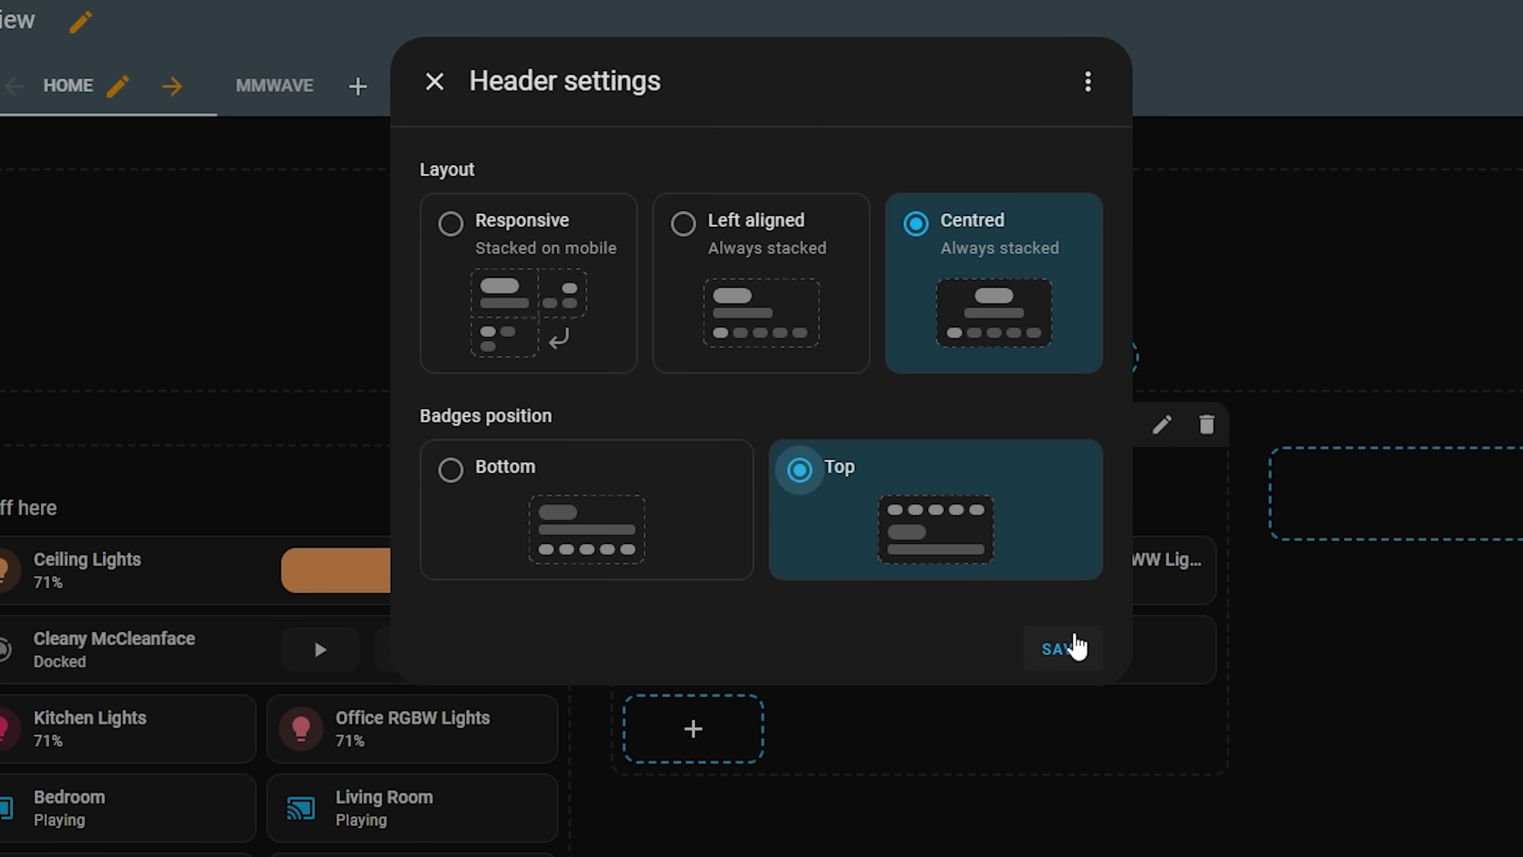
left_click(1064, 649)
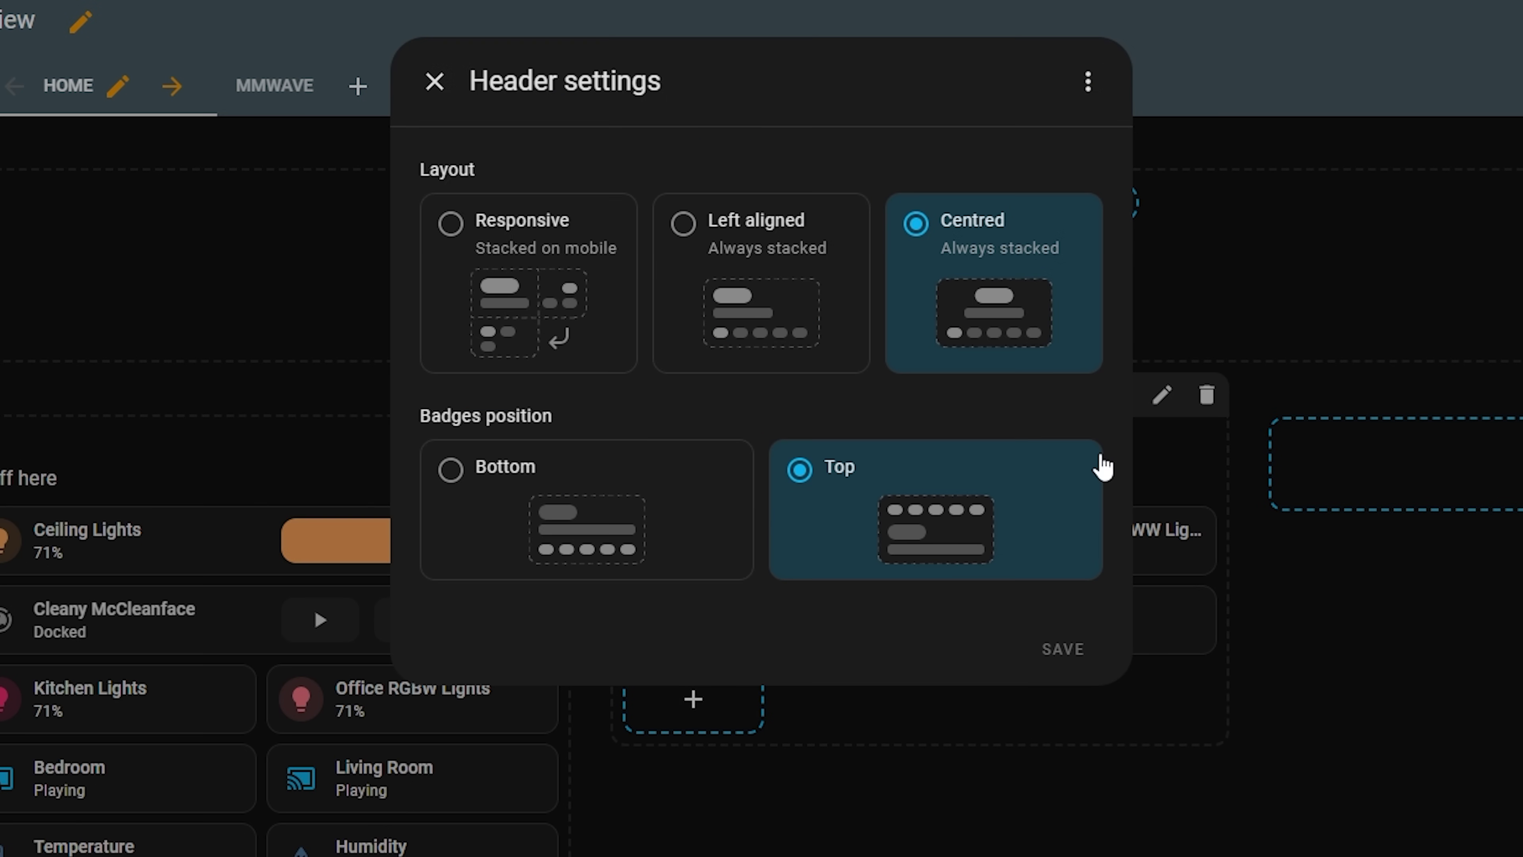
left_click(558, 518)
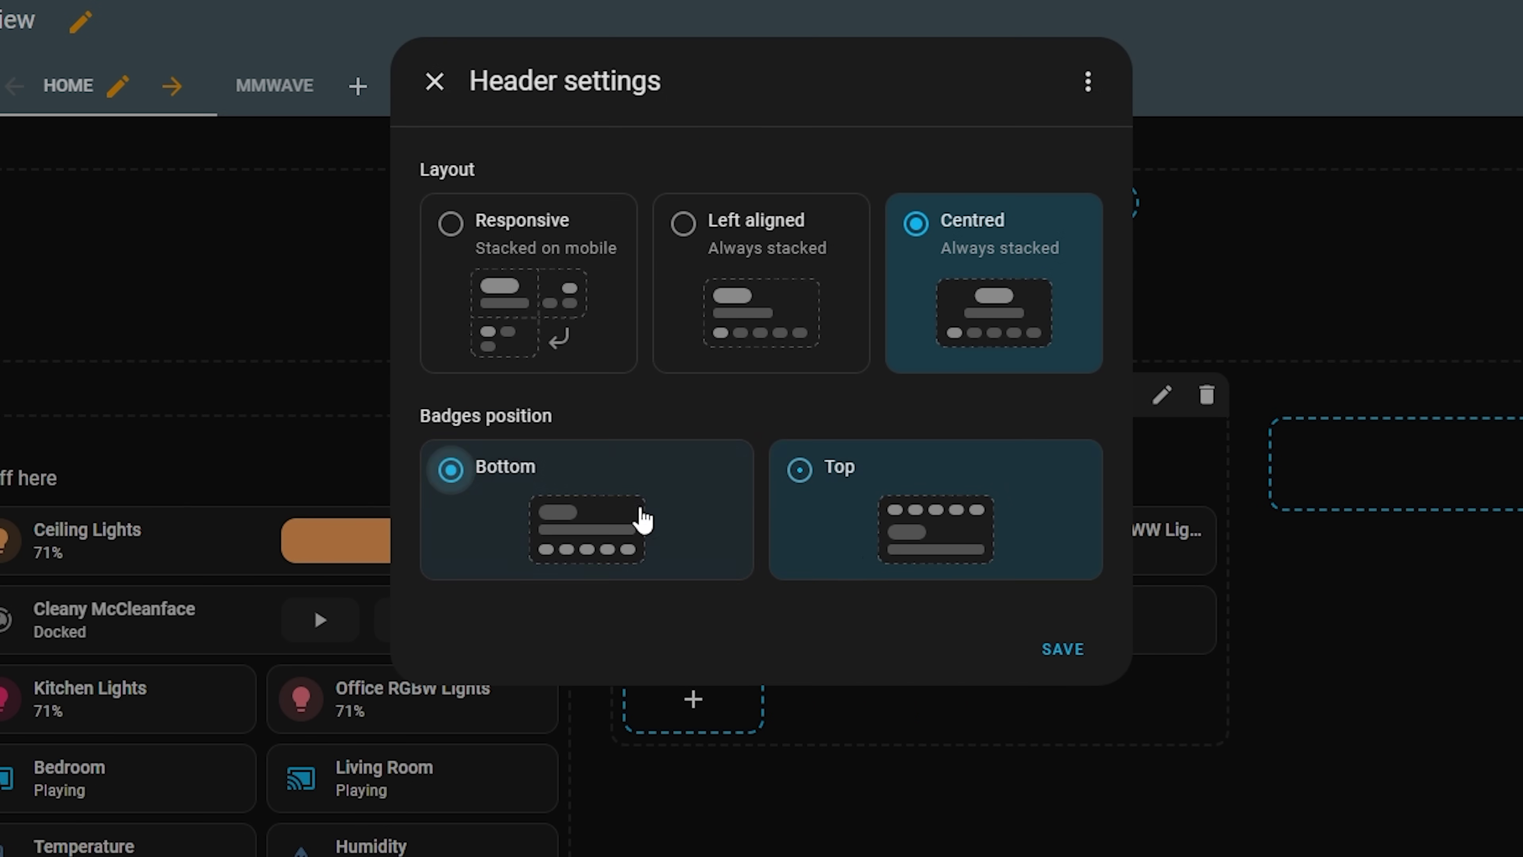
left_click(1061, 630)
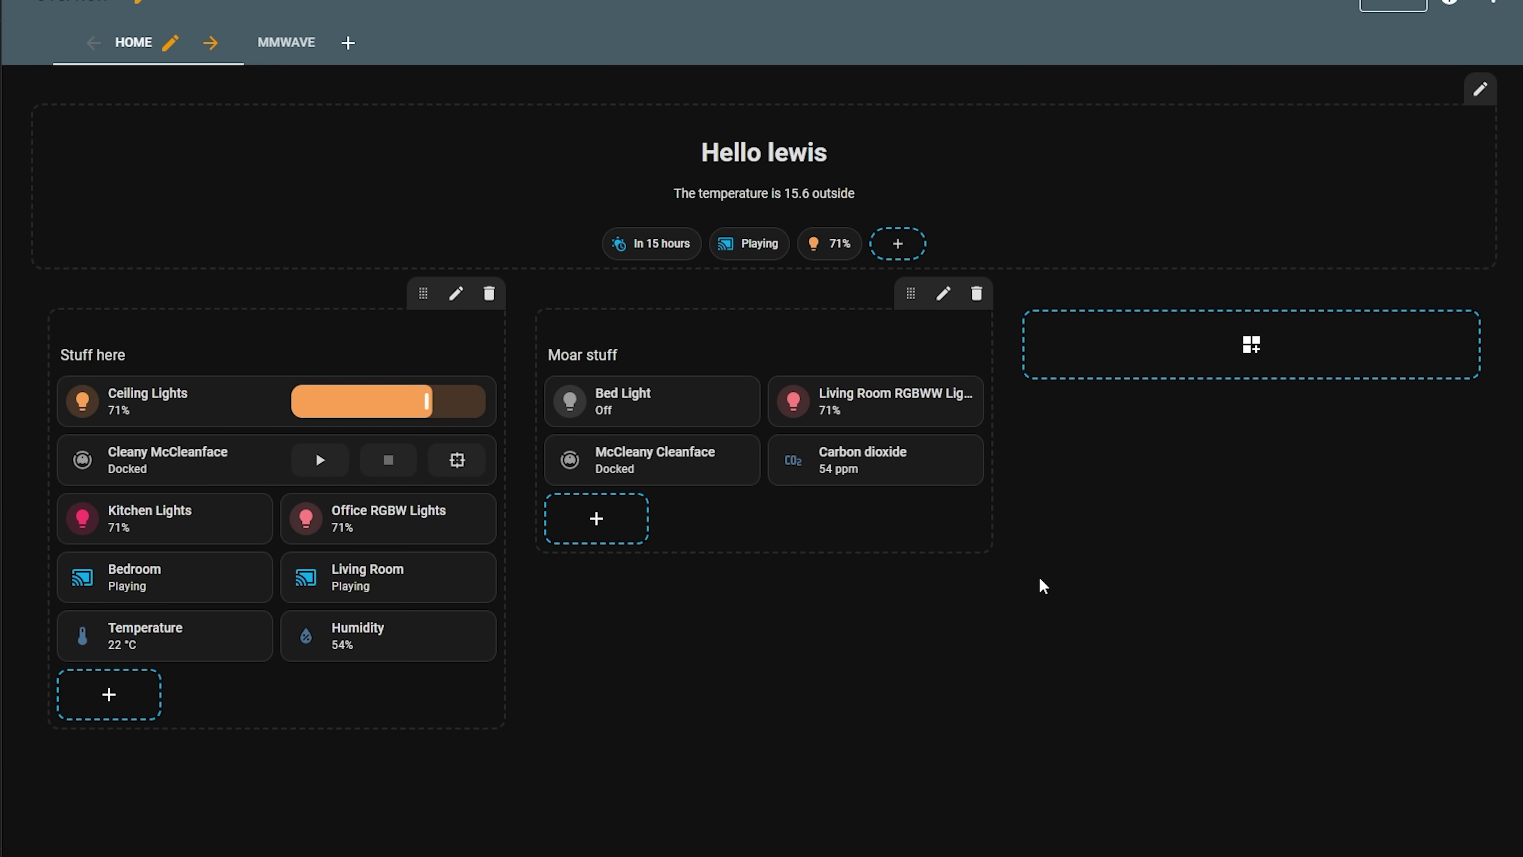
Set the header layout to Responsive and exit editing.
left_click(1480, 90)
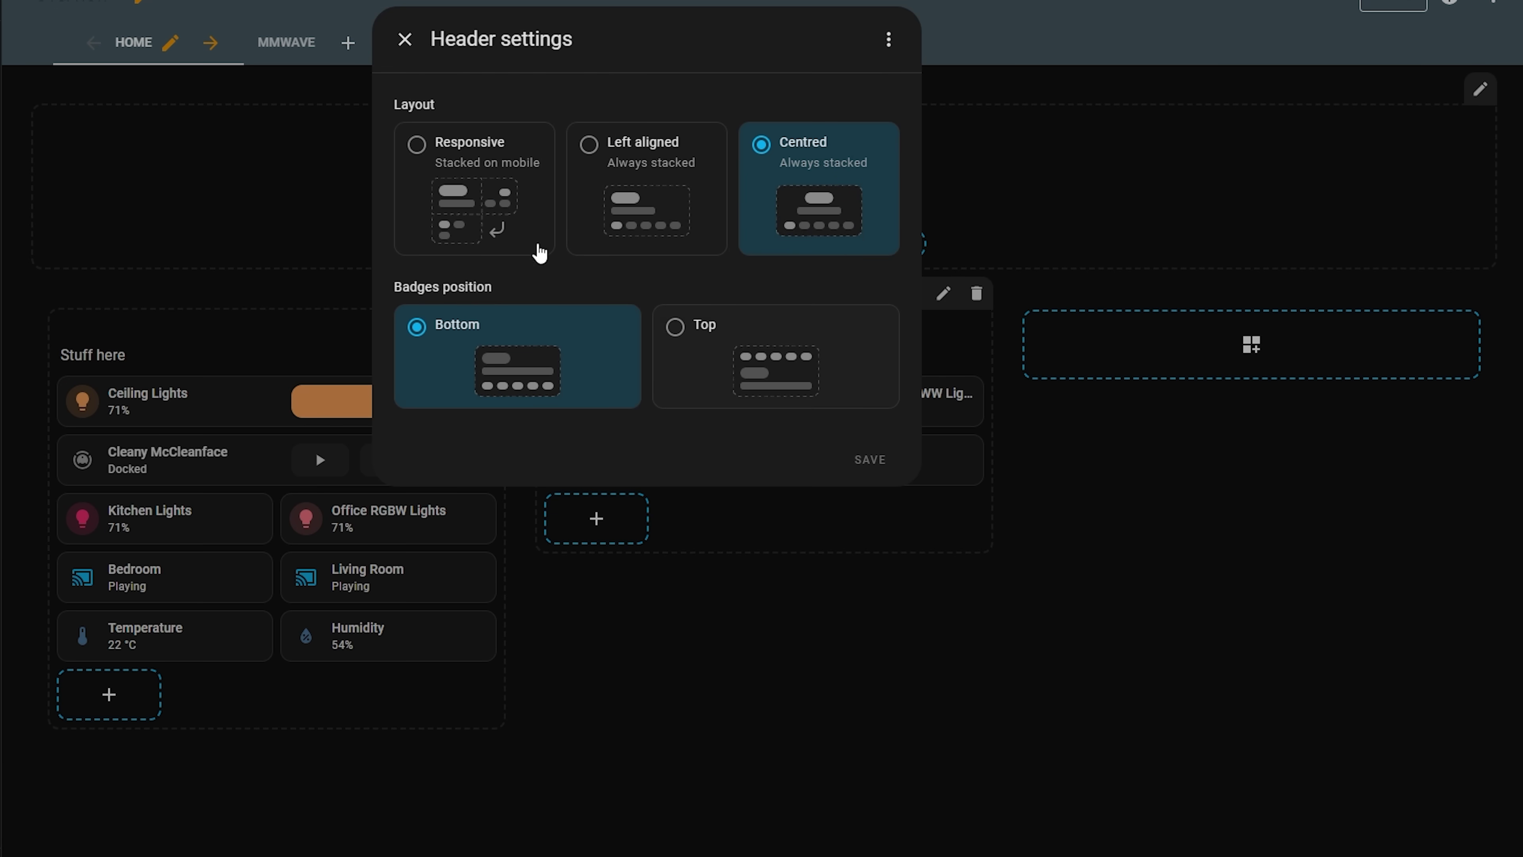
left_click(479, 168)
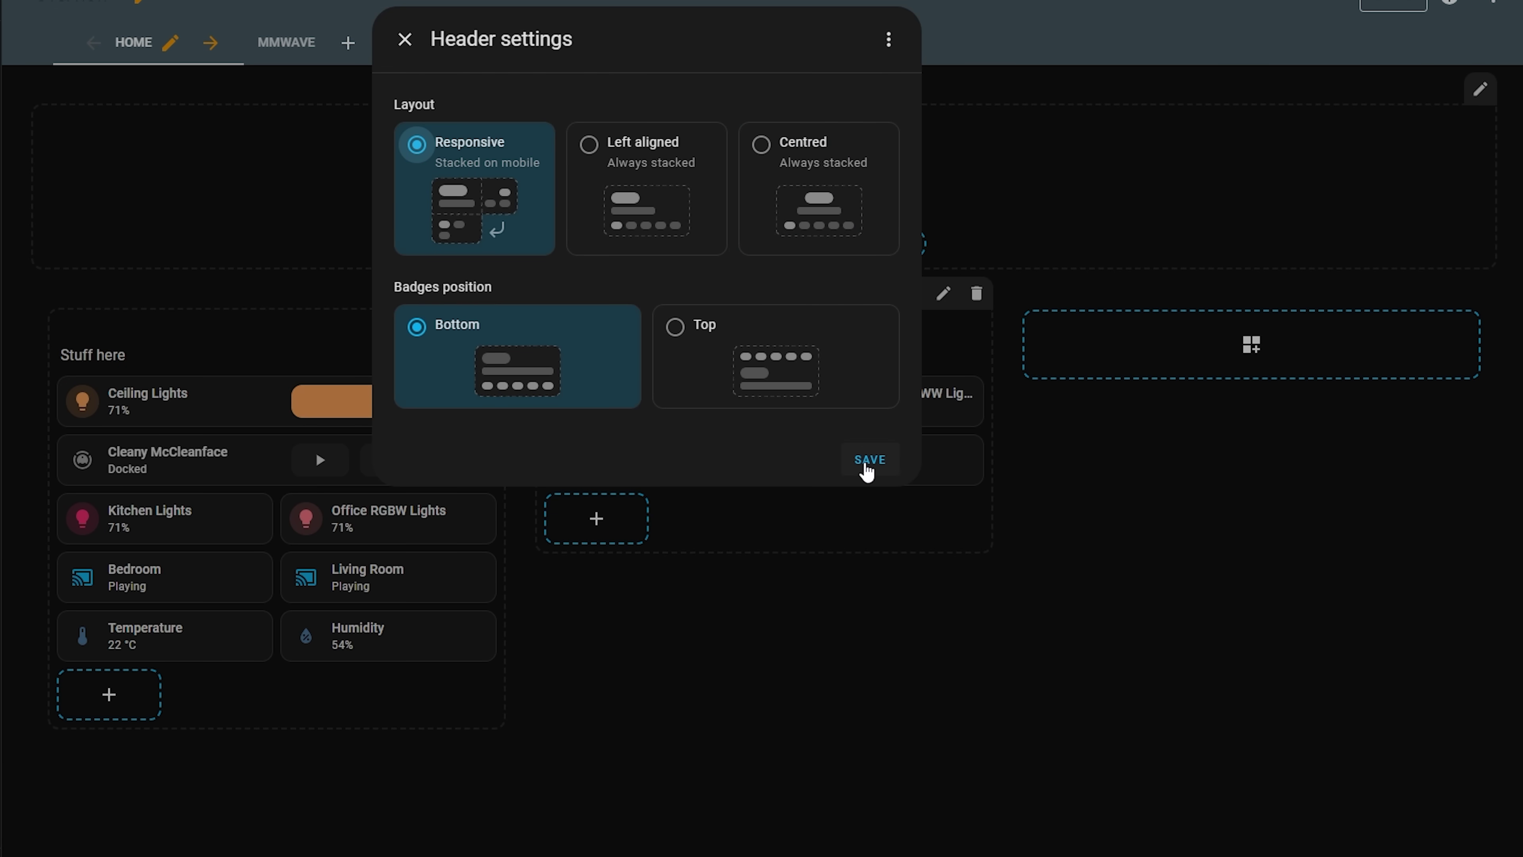
left_click(868, 462)
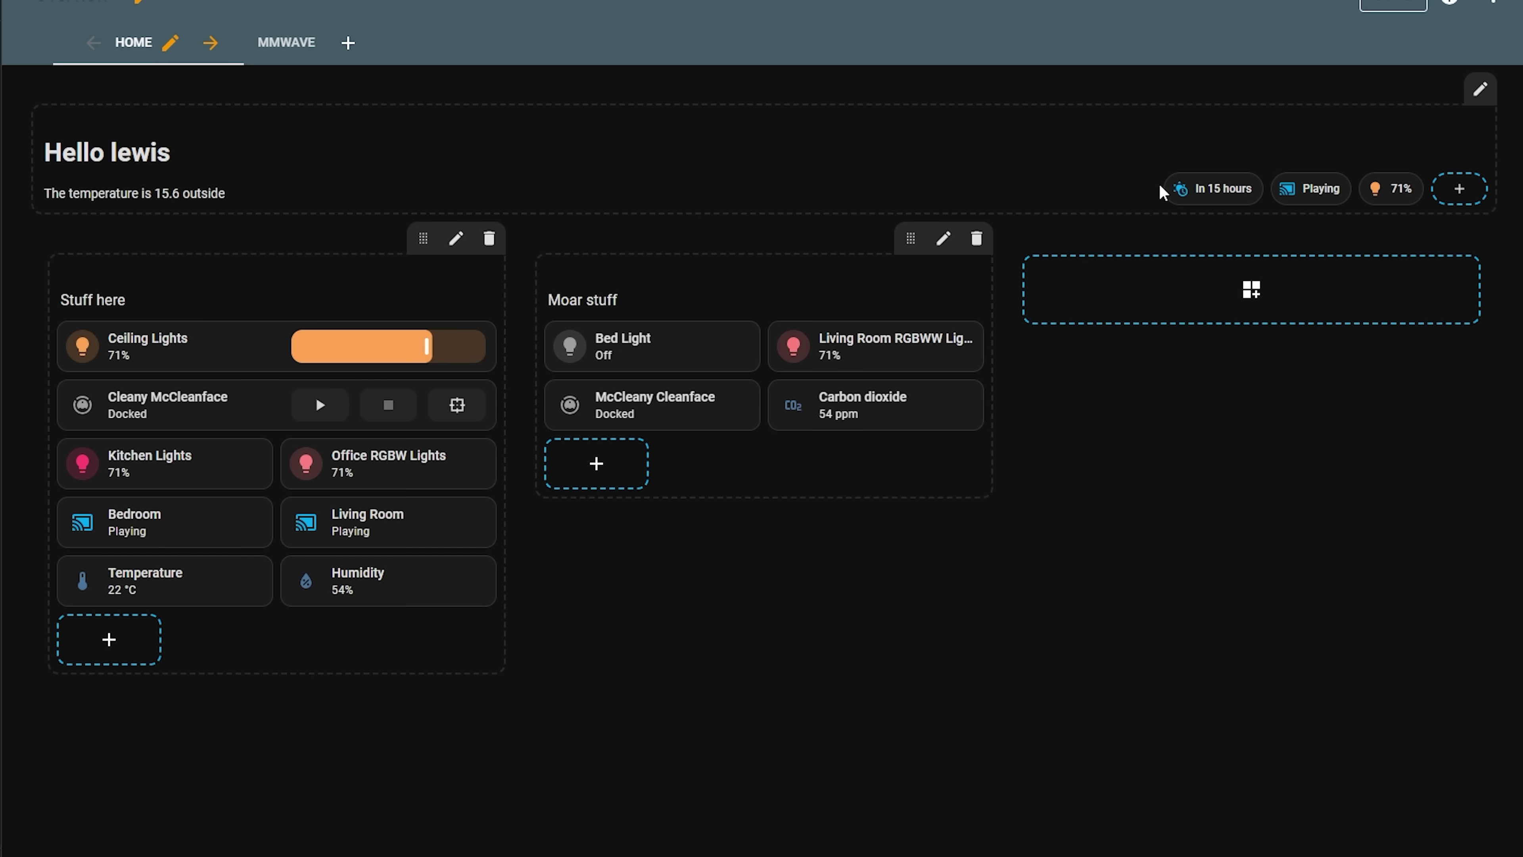
left_click(1399, 6)
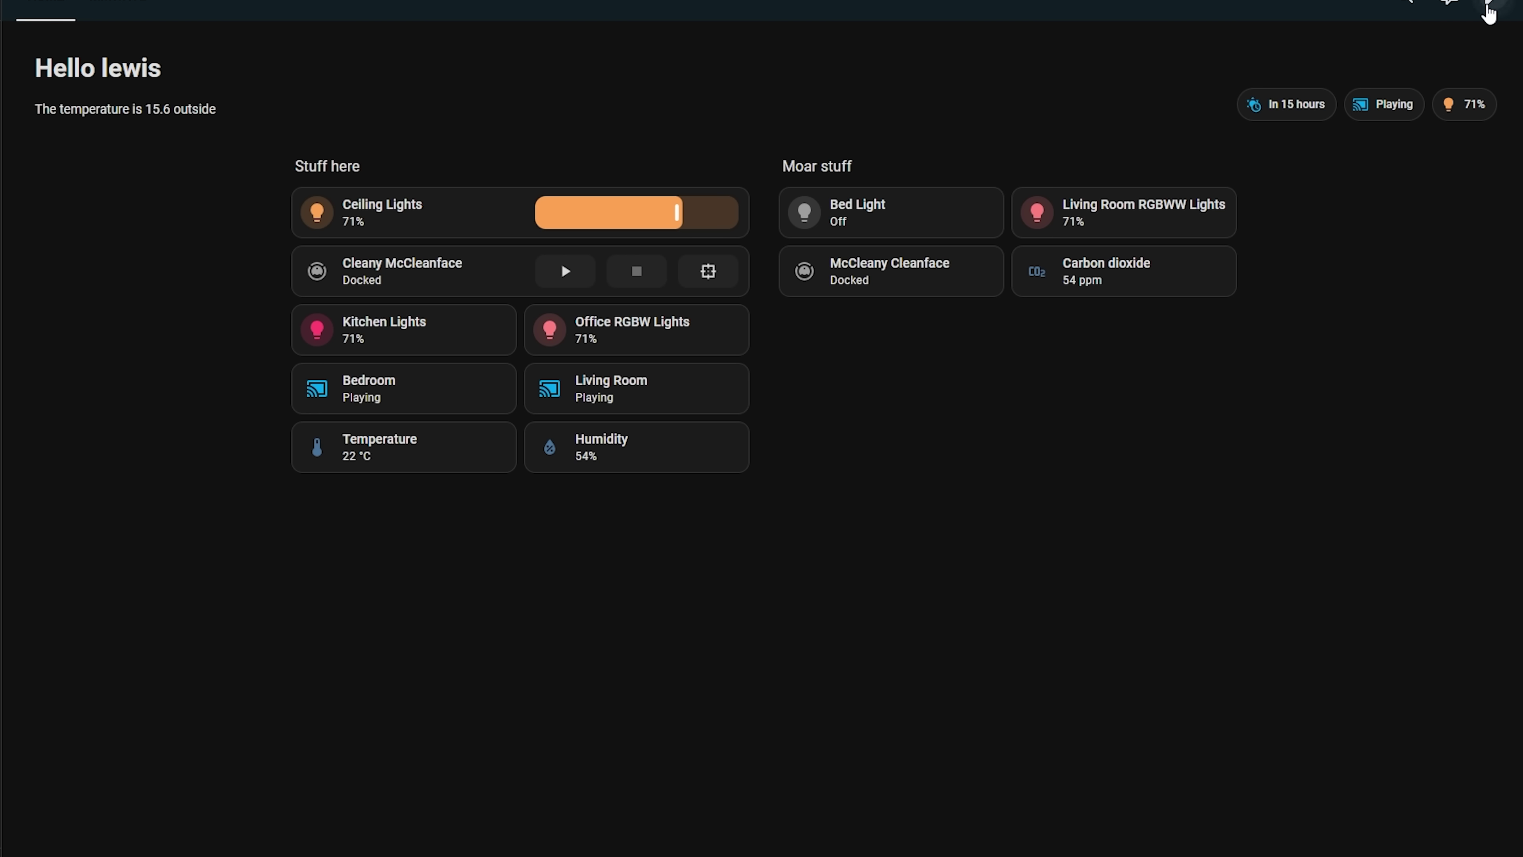
Change the header layout to Left aligned, save, and exit editing.
left_click(1486, 9)
left_click(1480, 90)
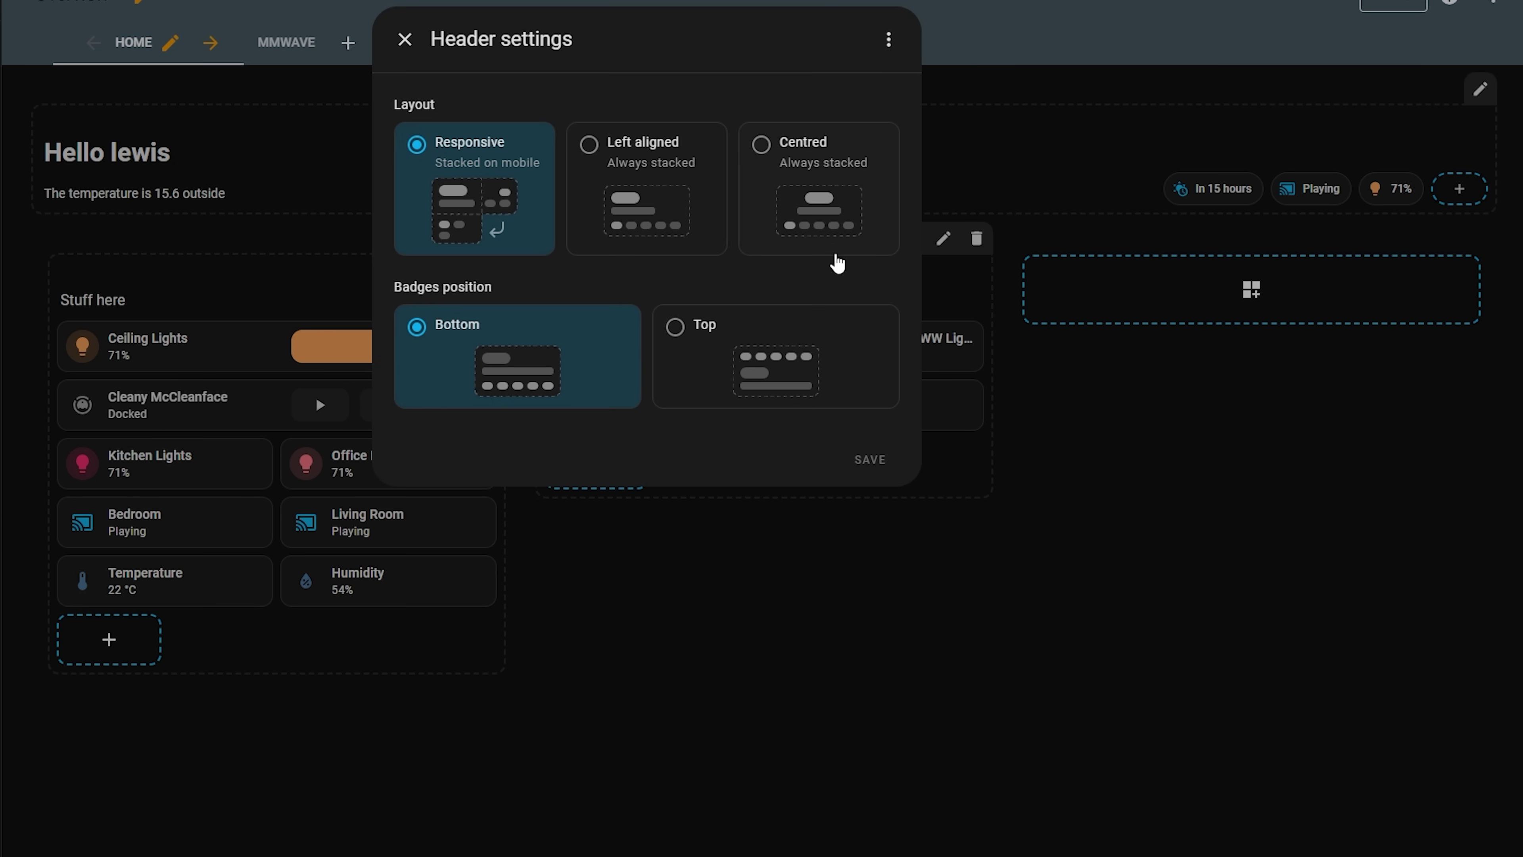
left_click(664, 188)
left_click(861, 457)
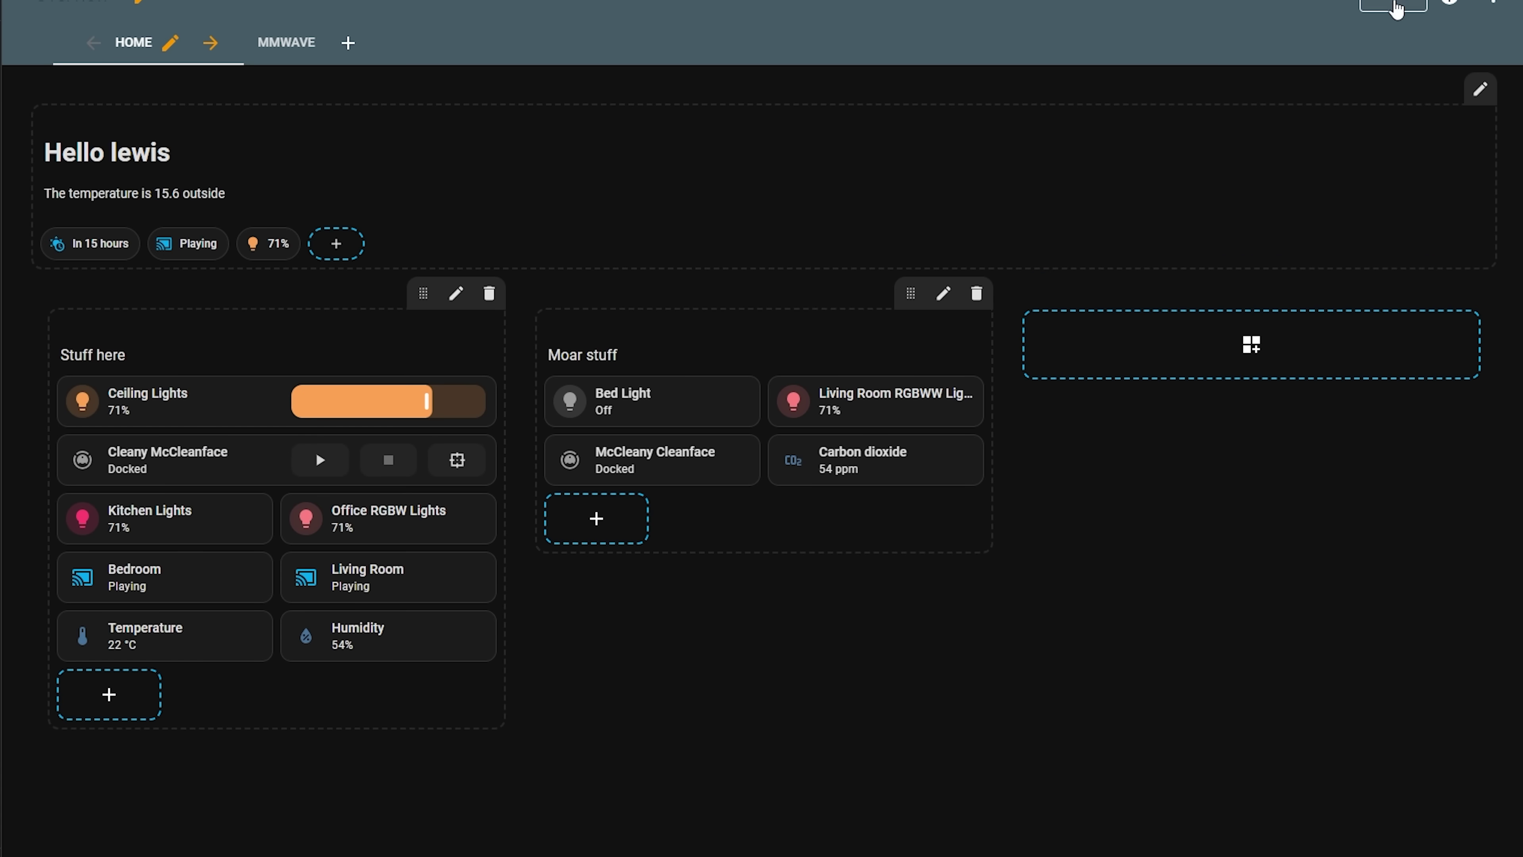
left_click(1393, 6)
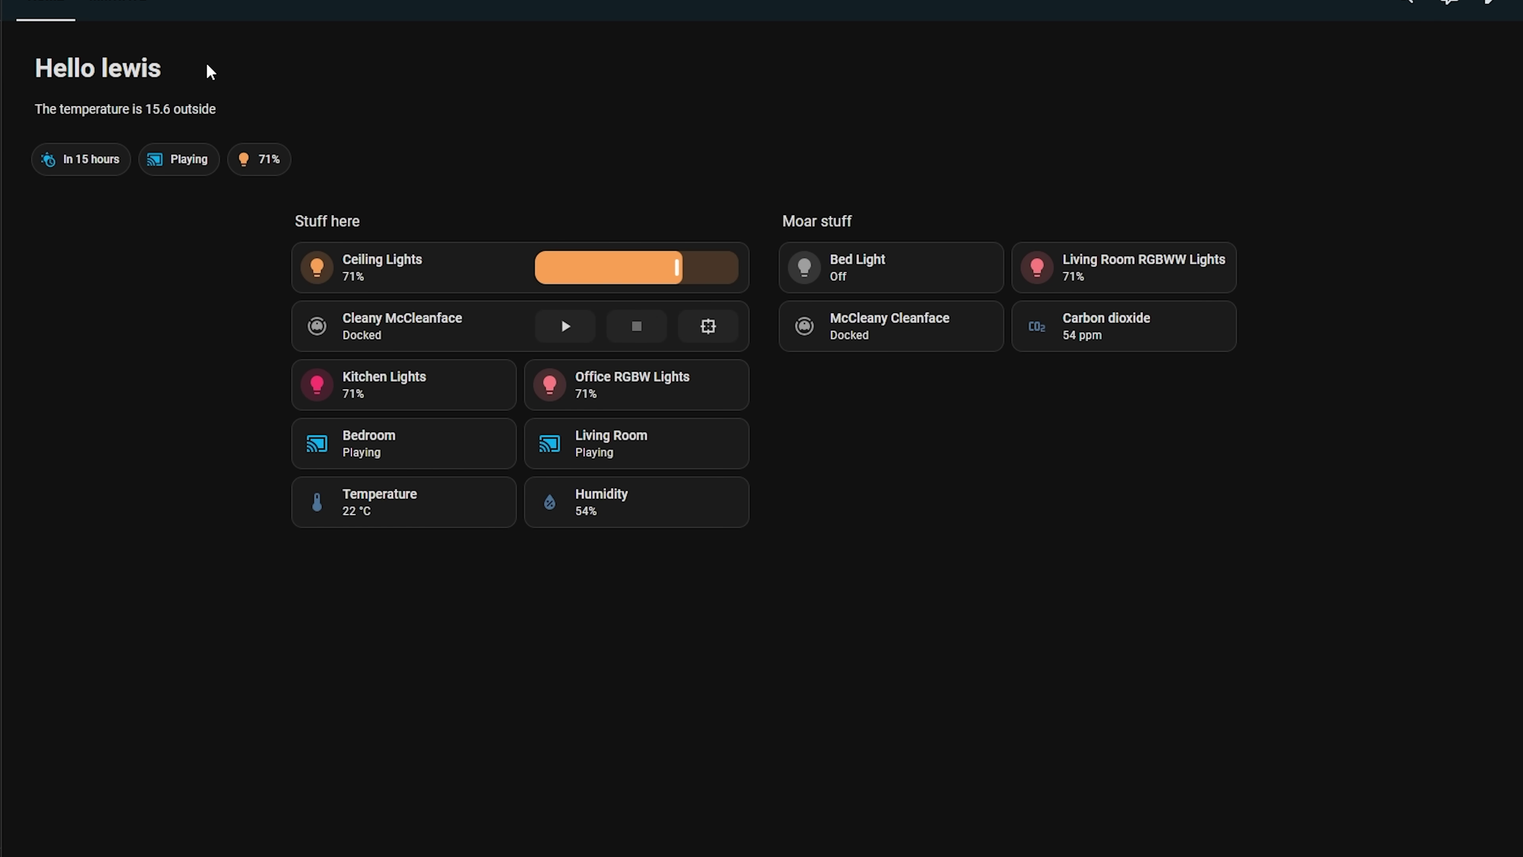
Reopen the header settings and confirm the Left aligned layout.
left_click(1493, 2)
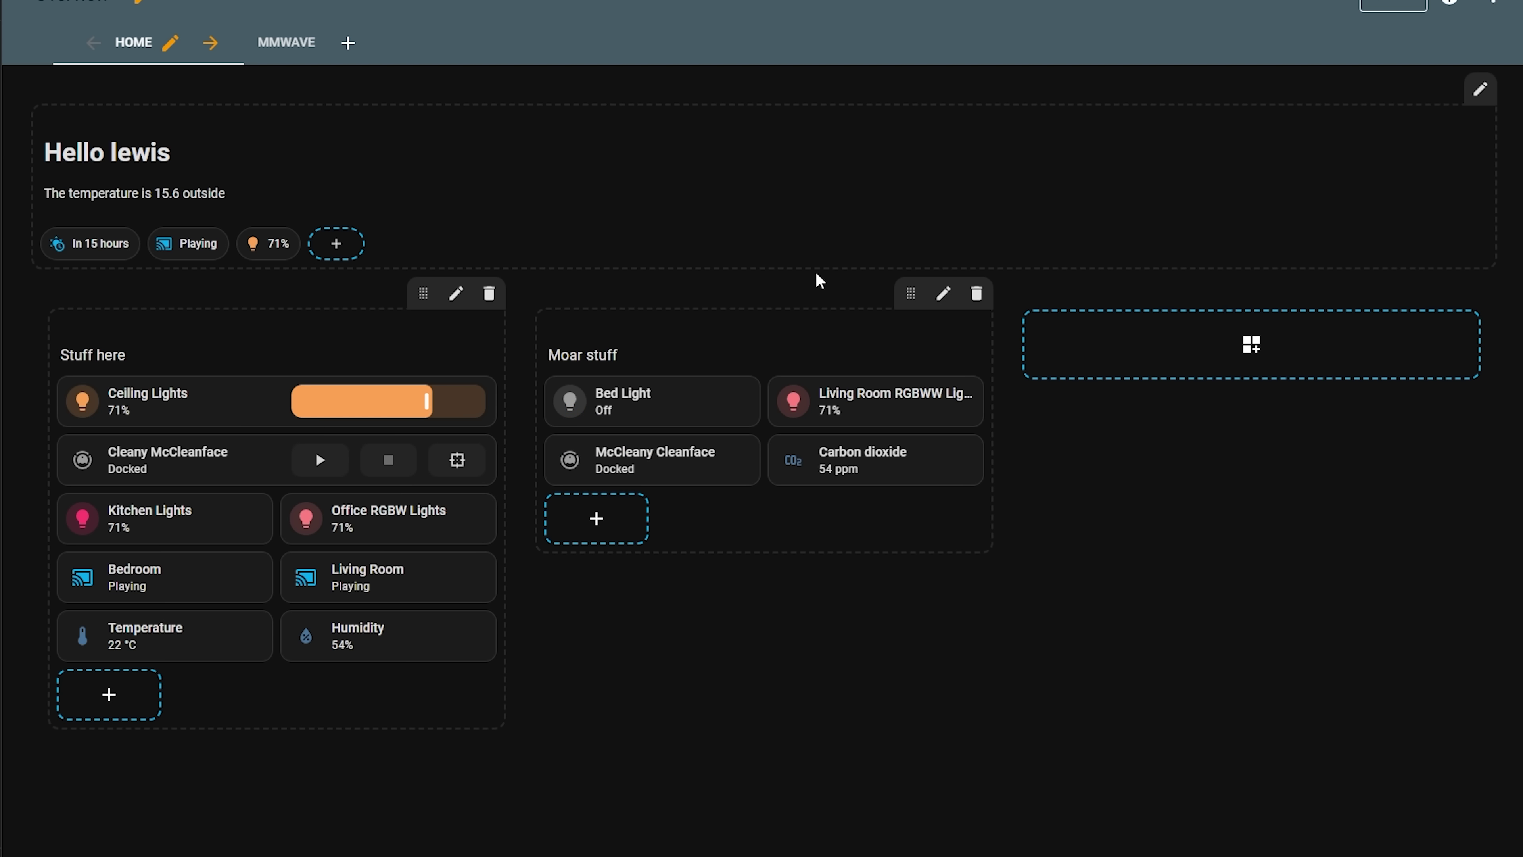
left_click(1480, 89)
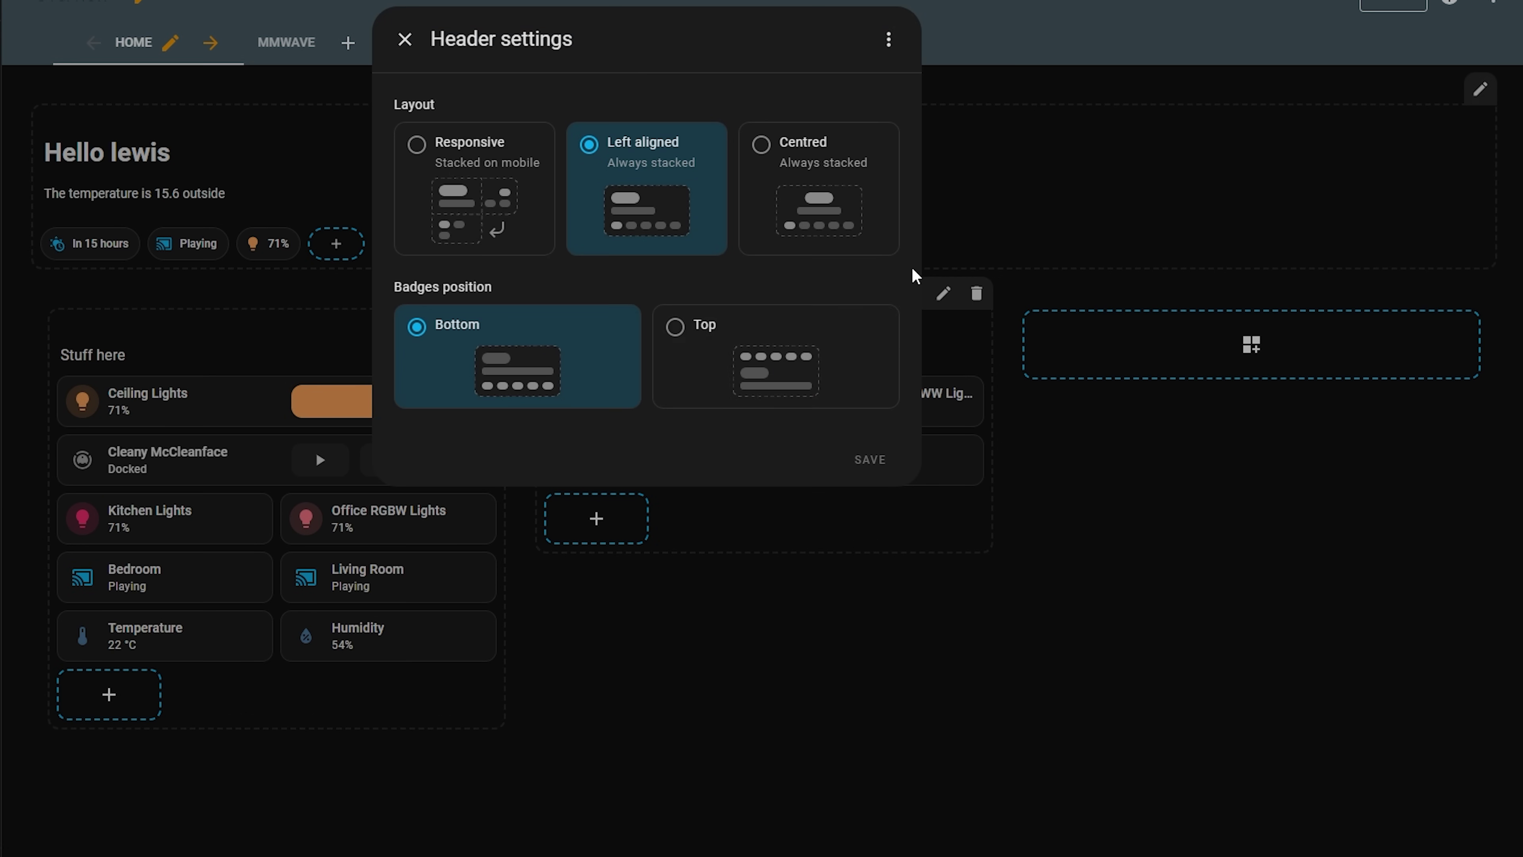
left_click(801, 210)
left_click(869, 459)
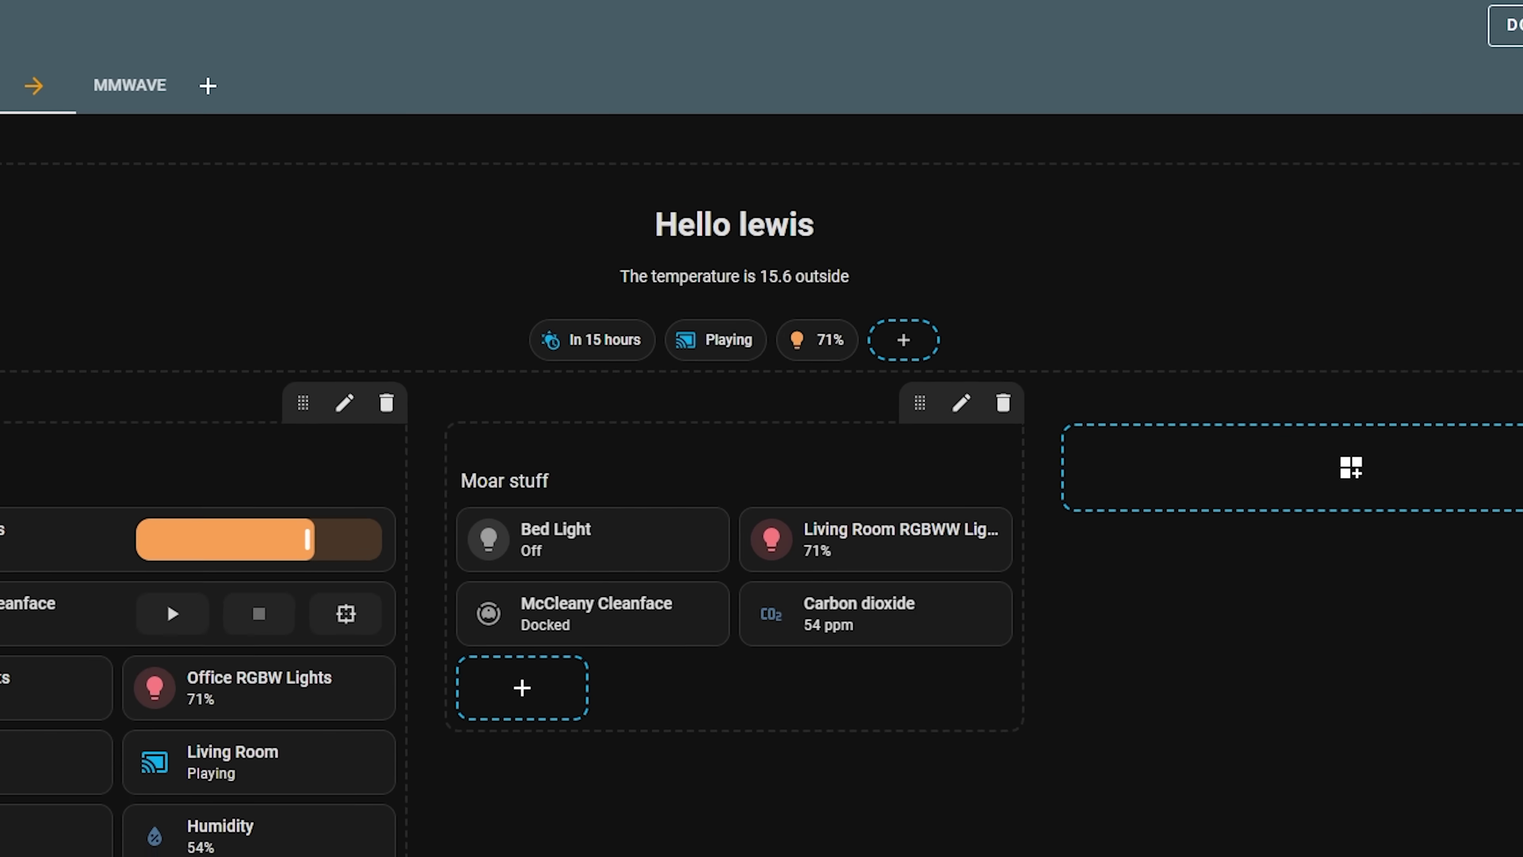
Finish editing so the dashboard shows Cleany McCleanface Idle and Kitchen Lights at 35%.
left_click(1508, 25)
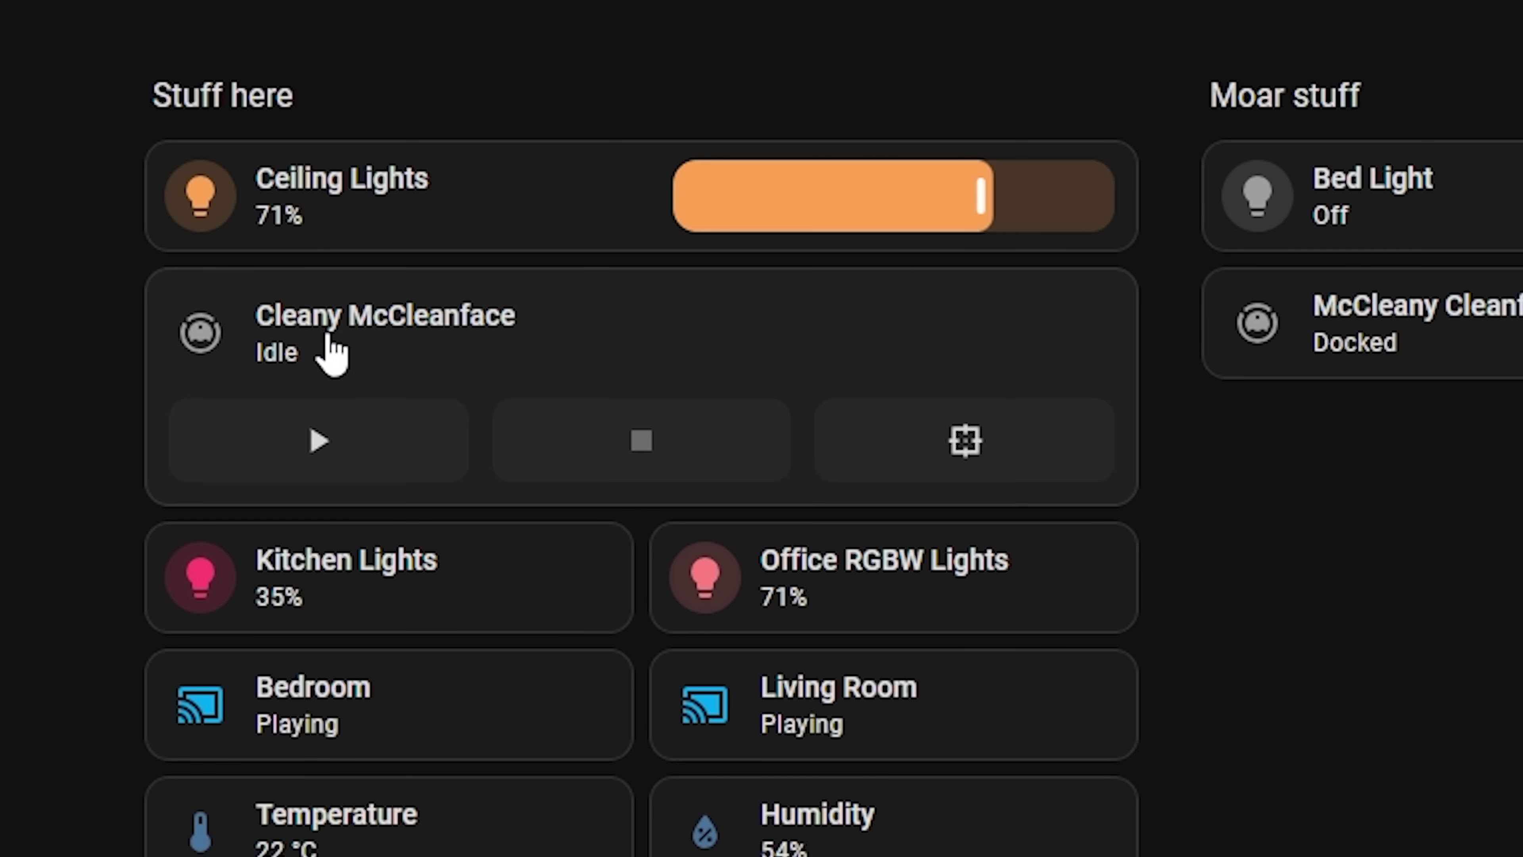
Start Cleany McCleanface, stop it, then pause and resume its cleaning run.
left_click(332, 437)
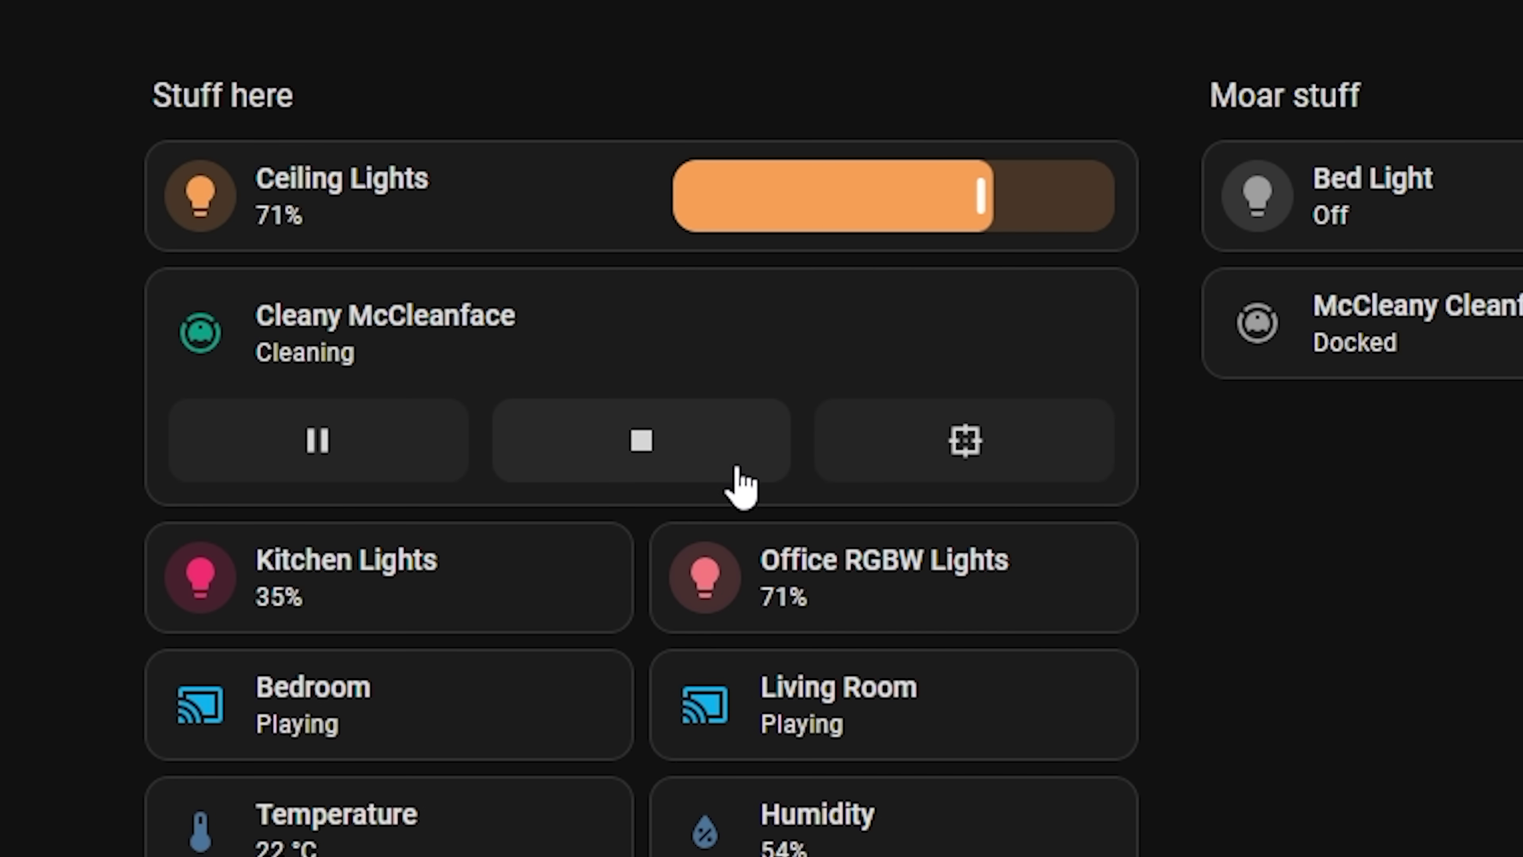
left_click(683, 474)
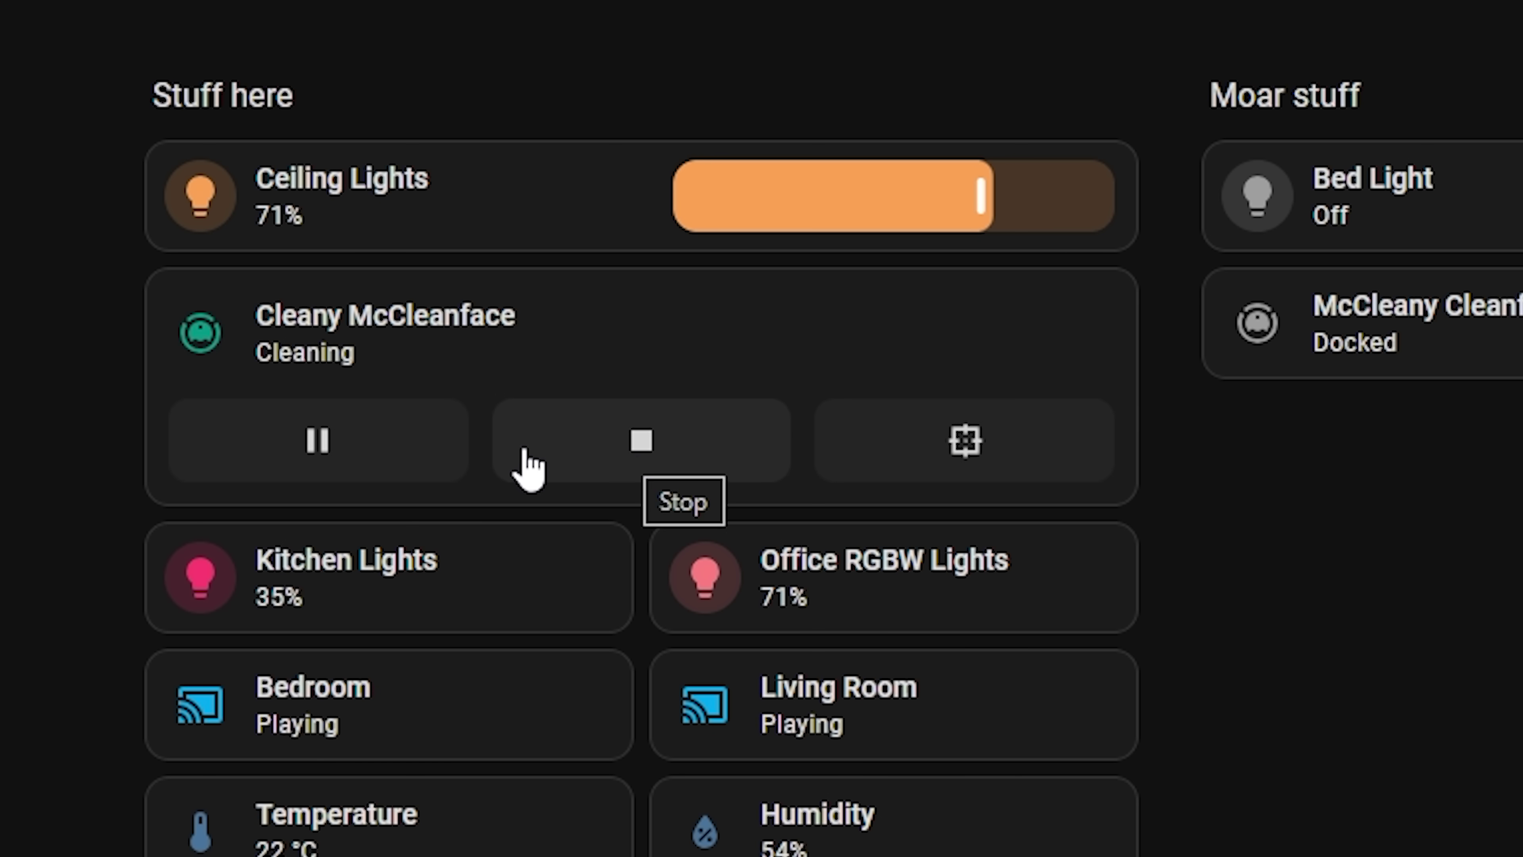
left_click(427, 462)
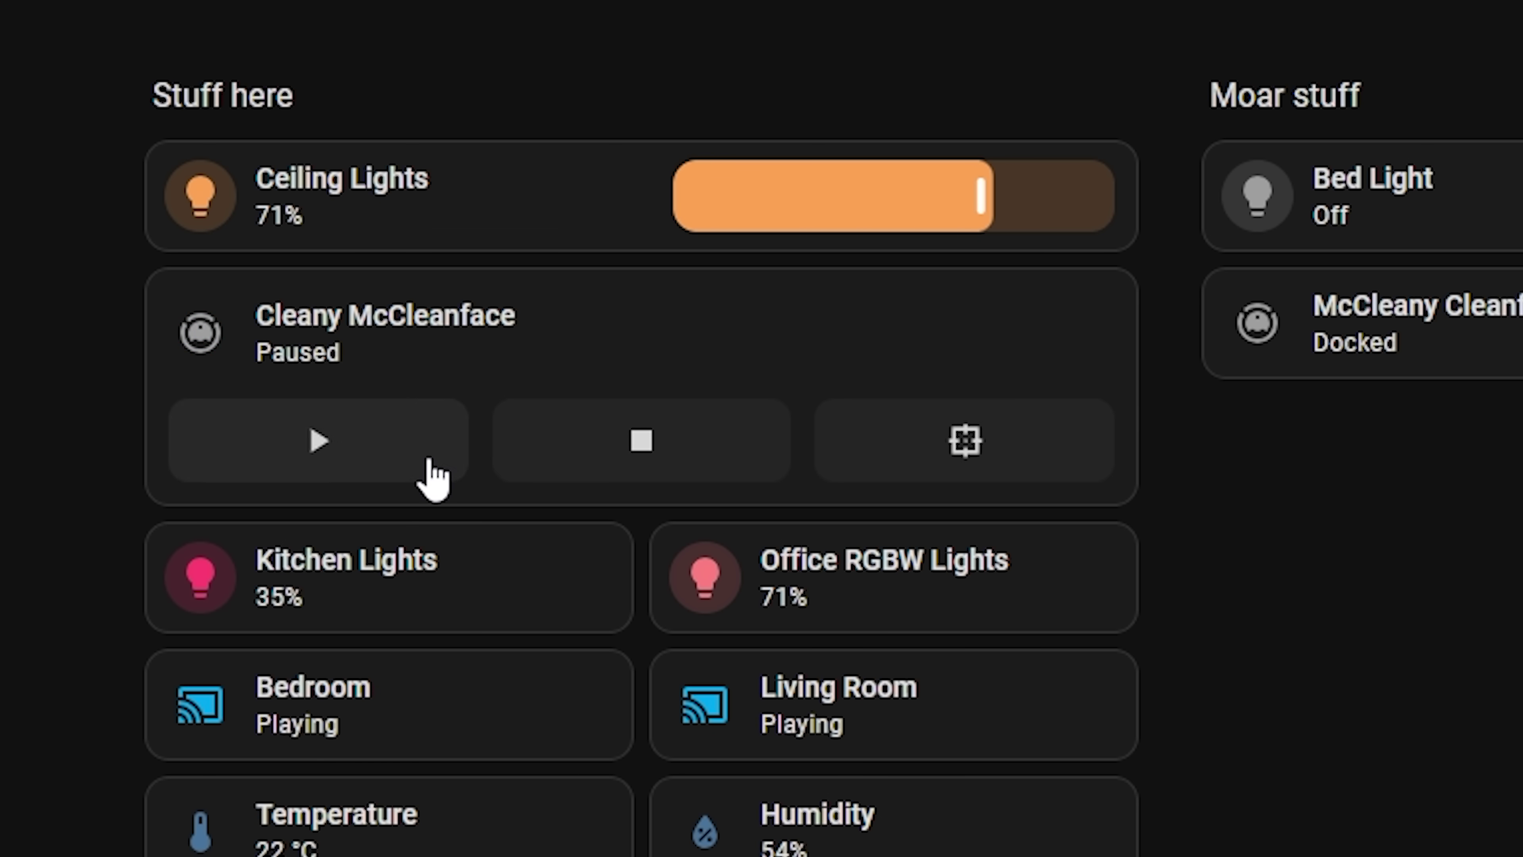
left_click(427, 462)
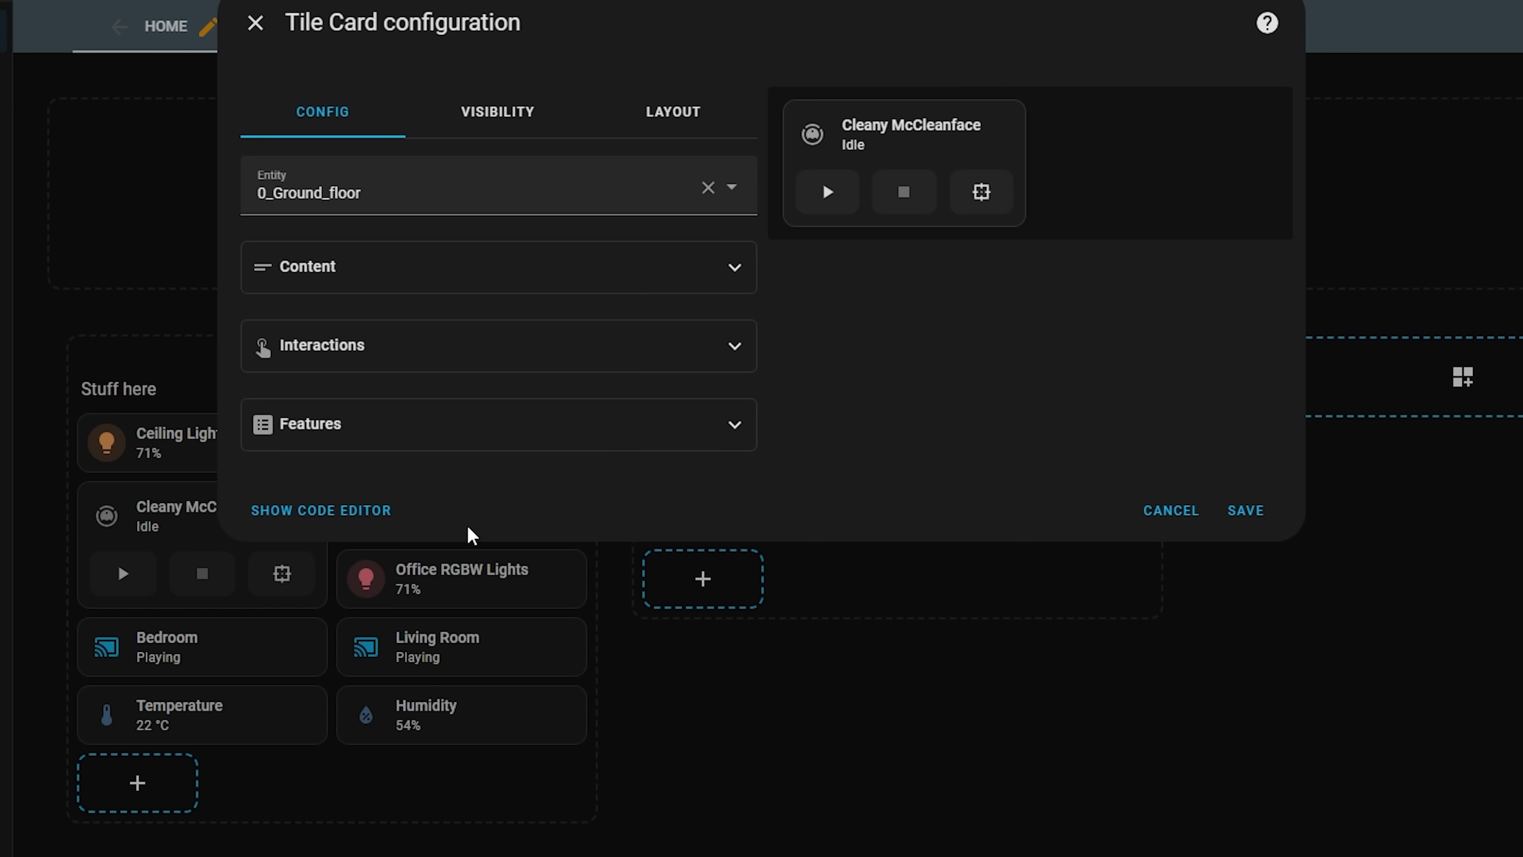
Try the vacuum tile's controls inline, then return them below the name and save.
left_click(557, 422)
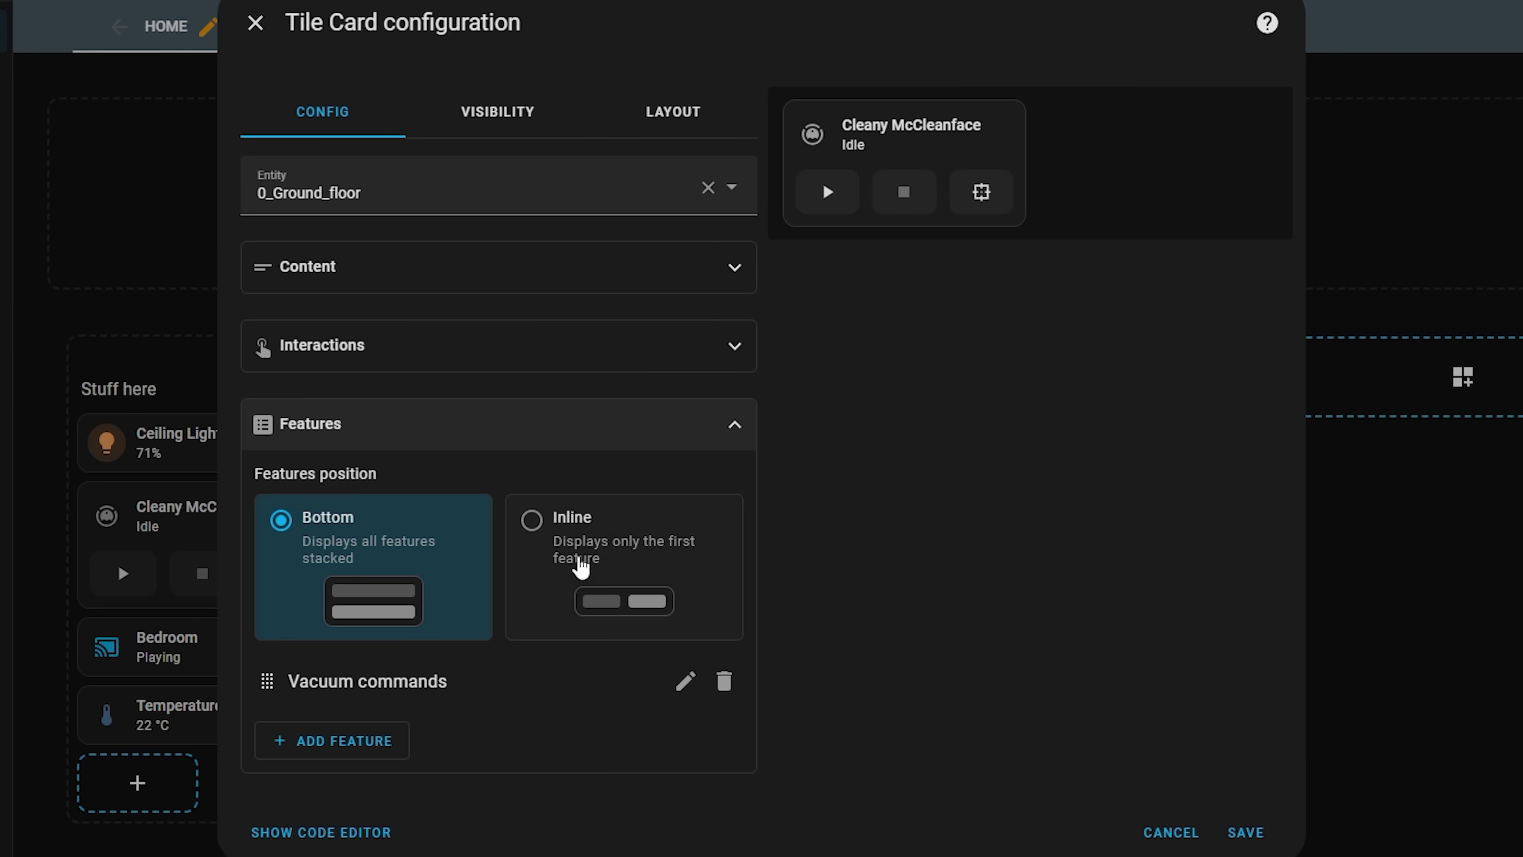
left_click(651, 579)
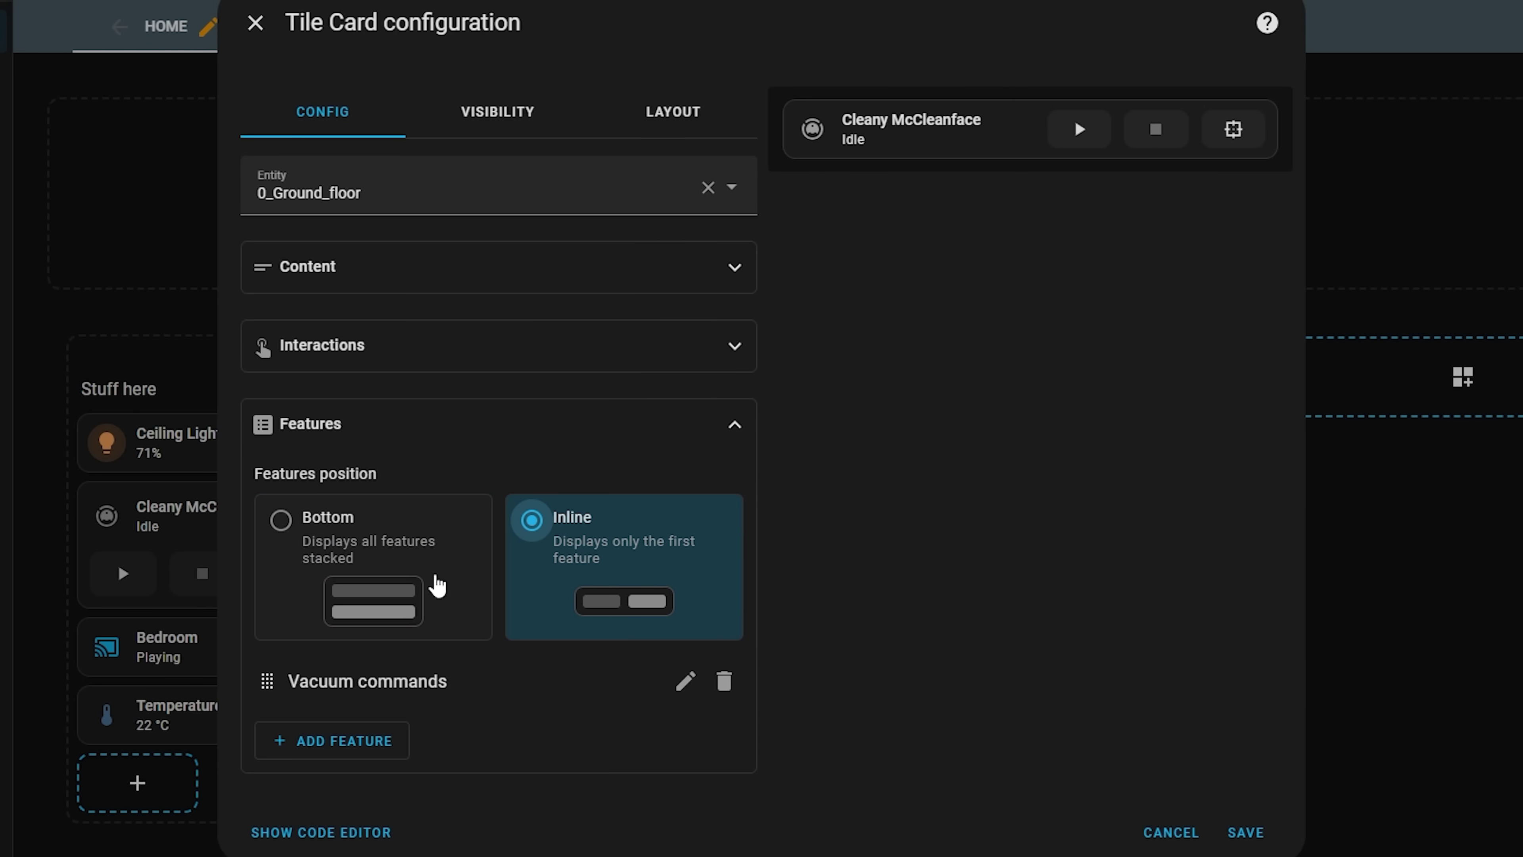
left_click(432, 581)
left_click(1258, 834)
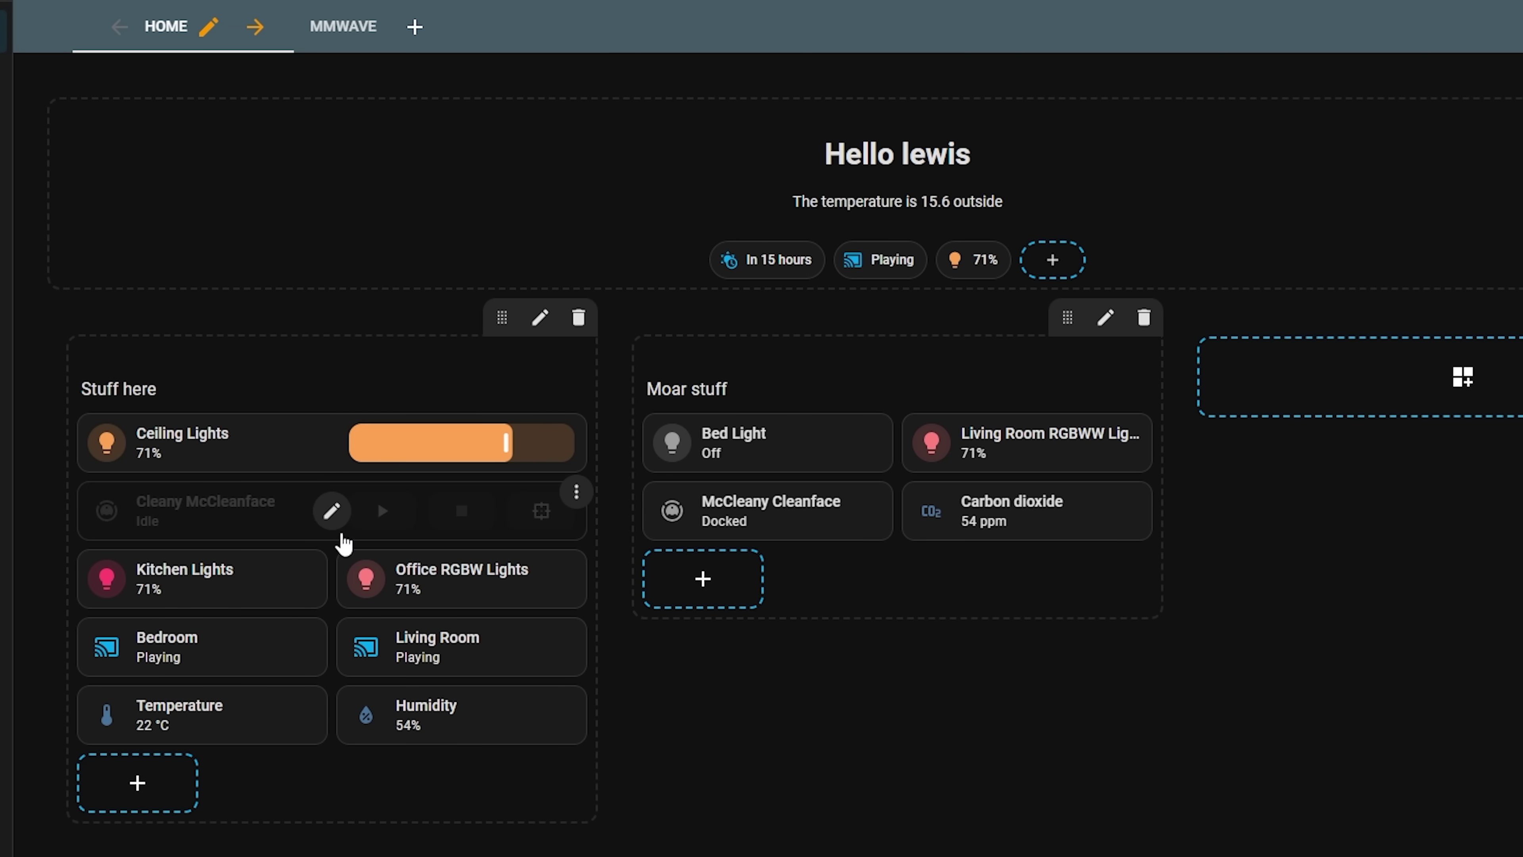
Make the Cleany McCleanface tile span the full section width.
left_click(333, 527)
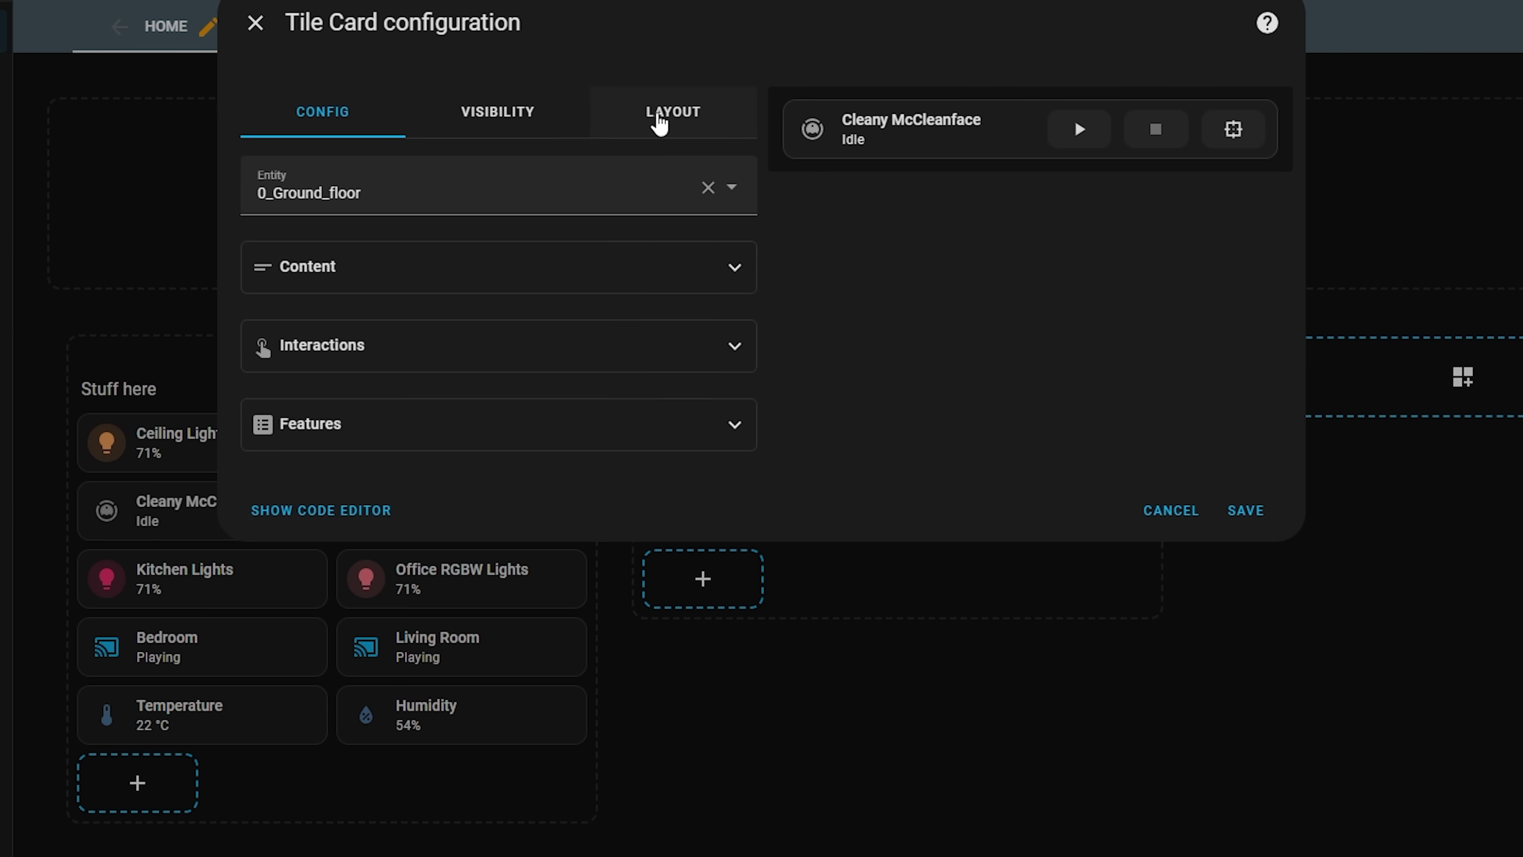
left_click(660, 121)
left_click(716, 578)
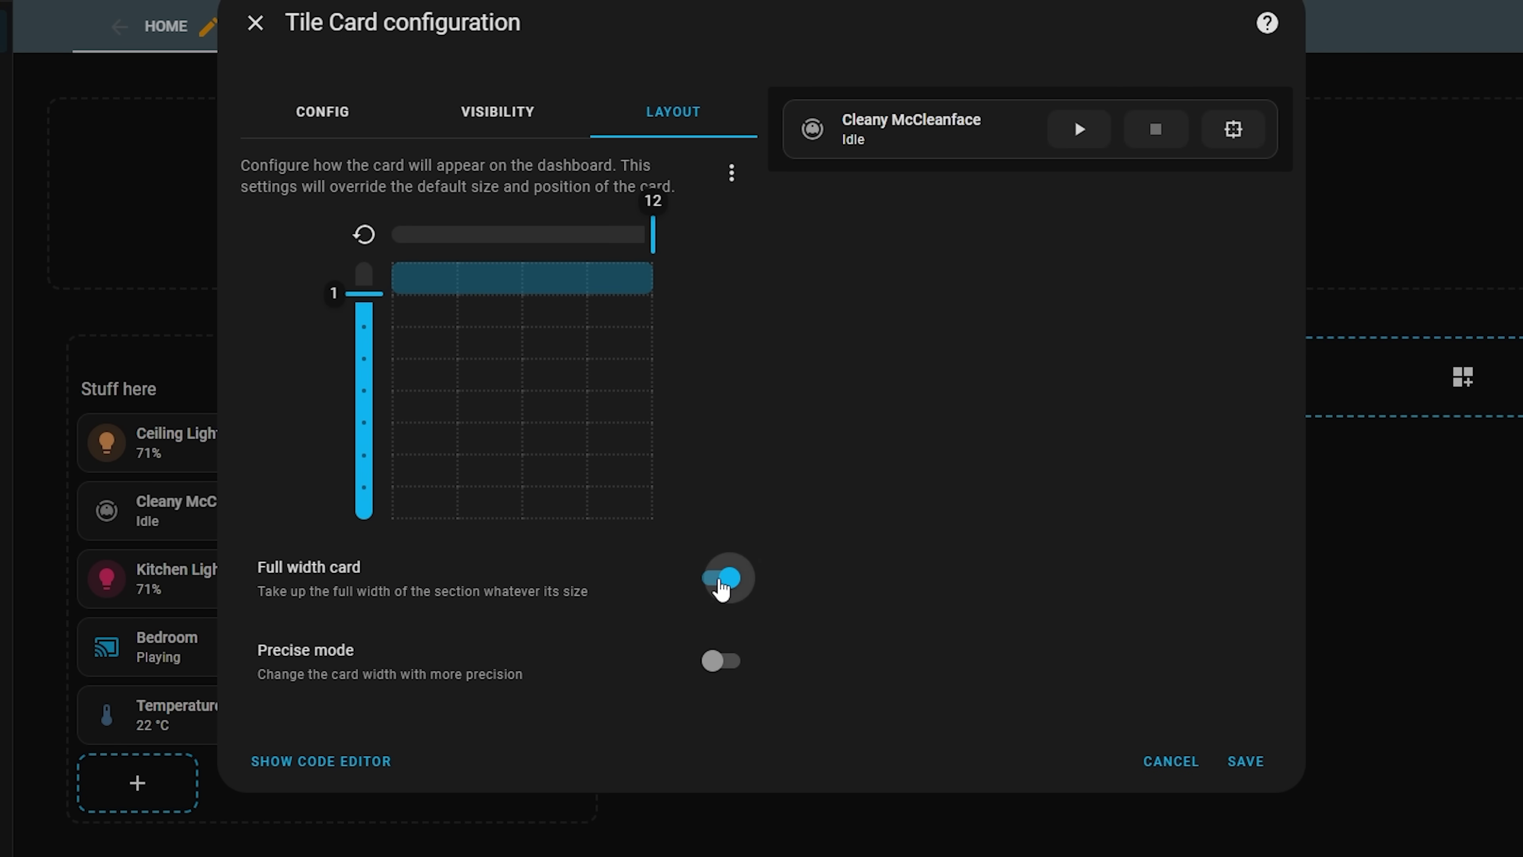
left_click(354, 127)
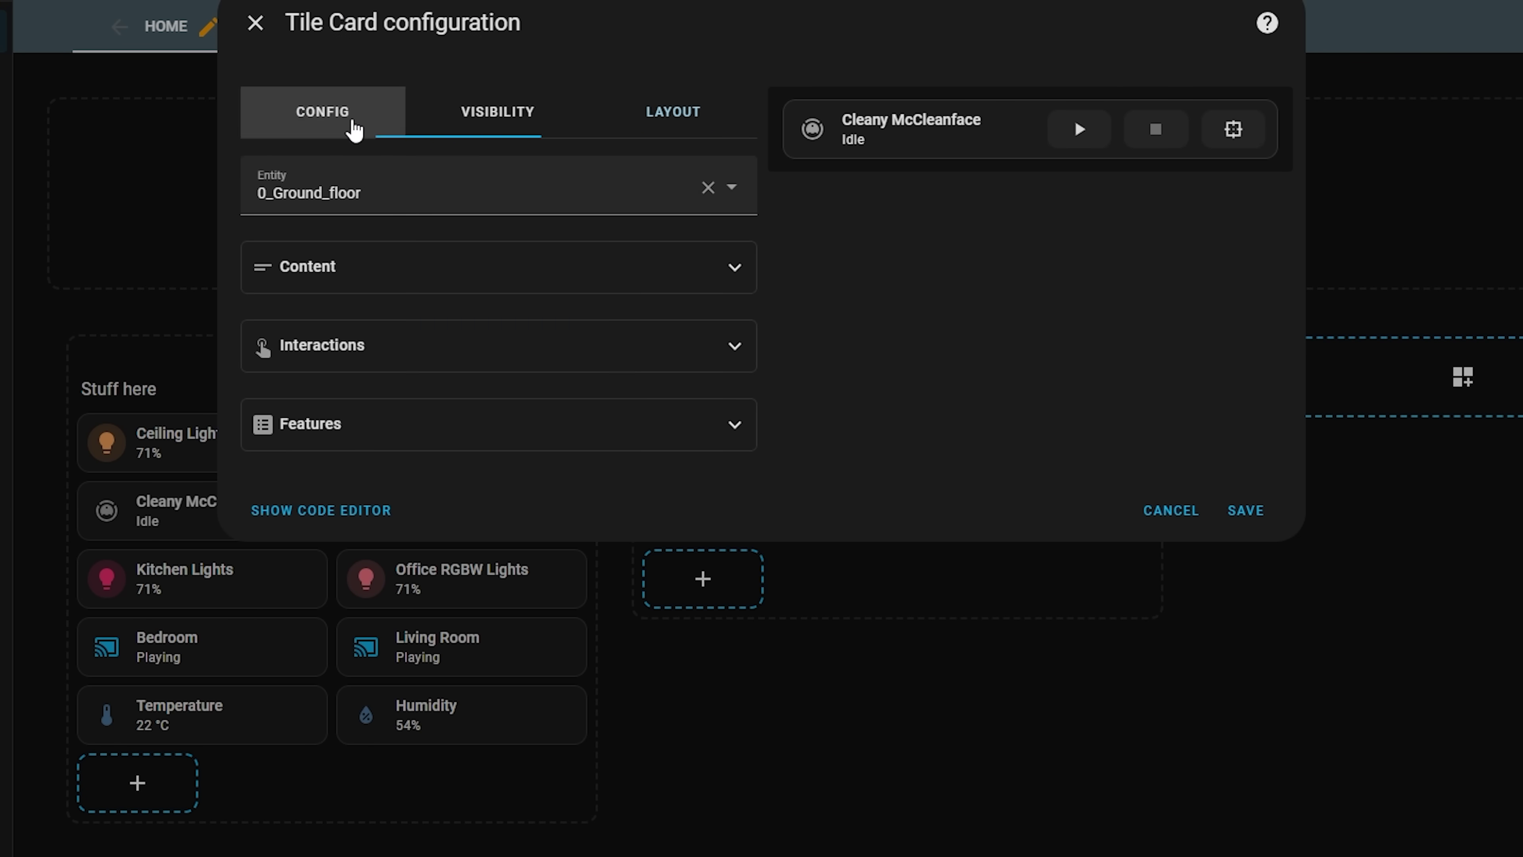
Place the vacuum controls inline beside the name and save the tile.
left_click(463, 424)
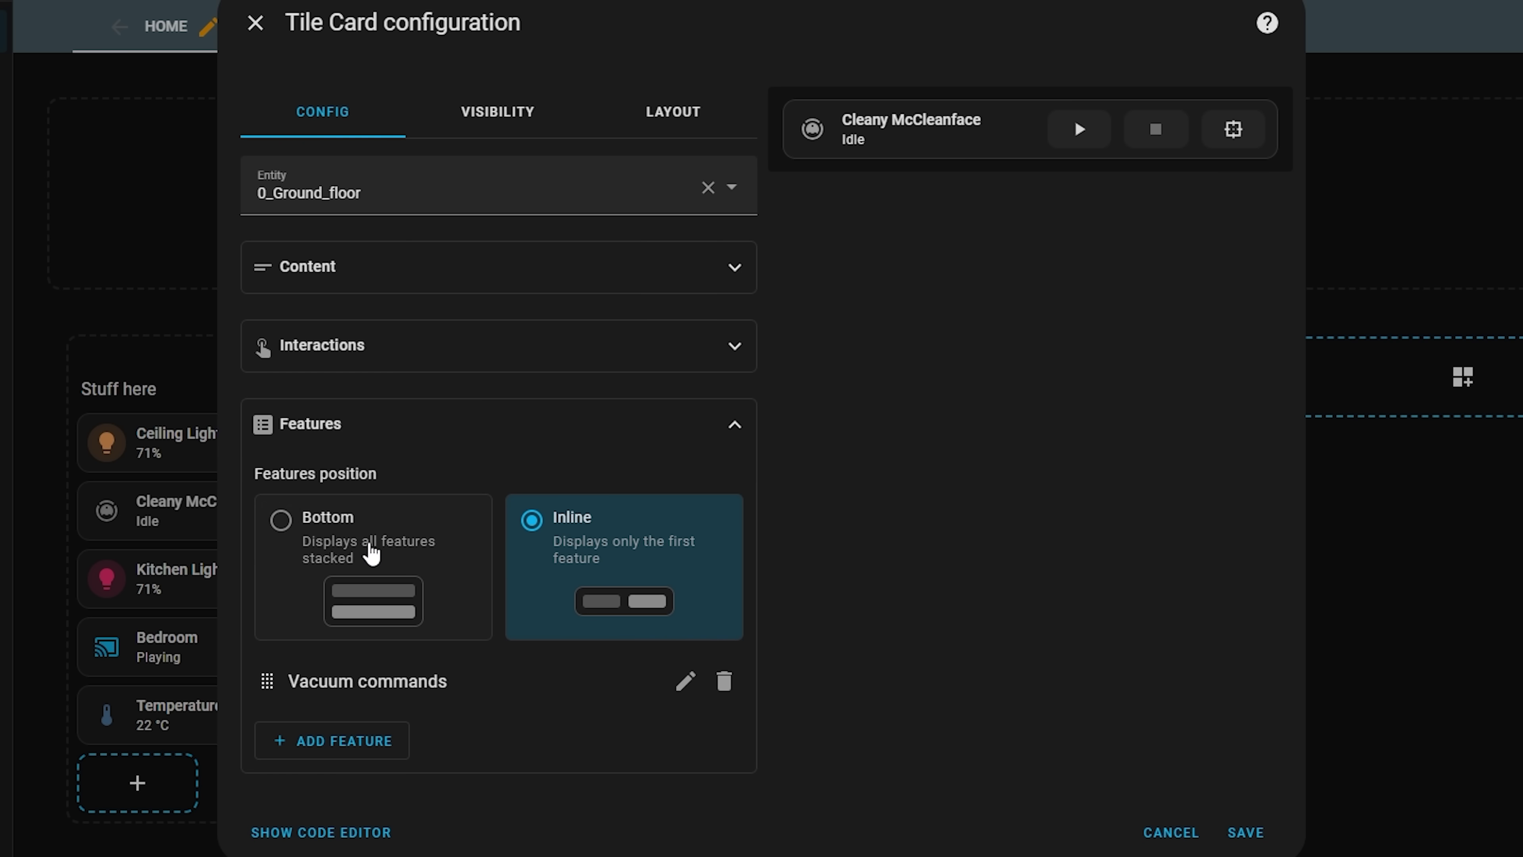
left_click(370, 553)
left_click(692, 597)
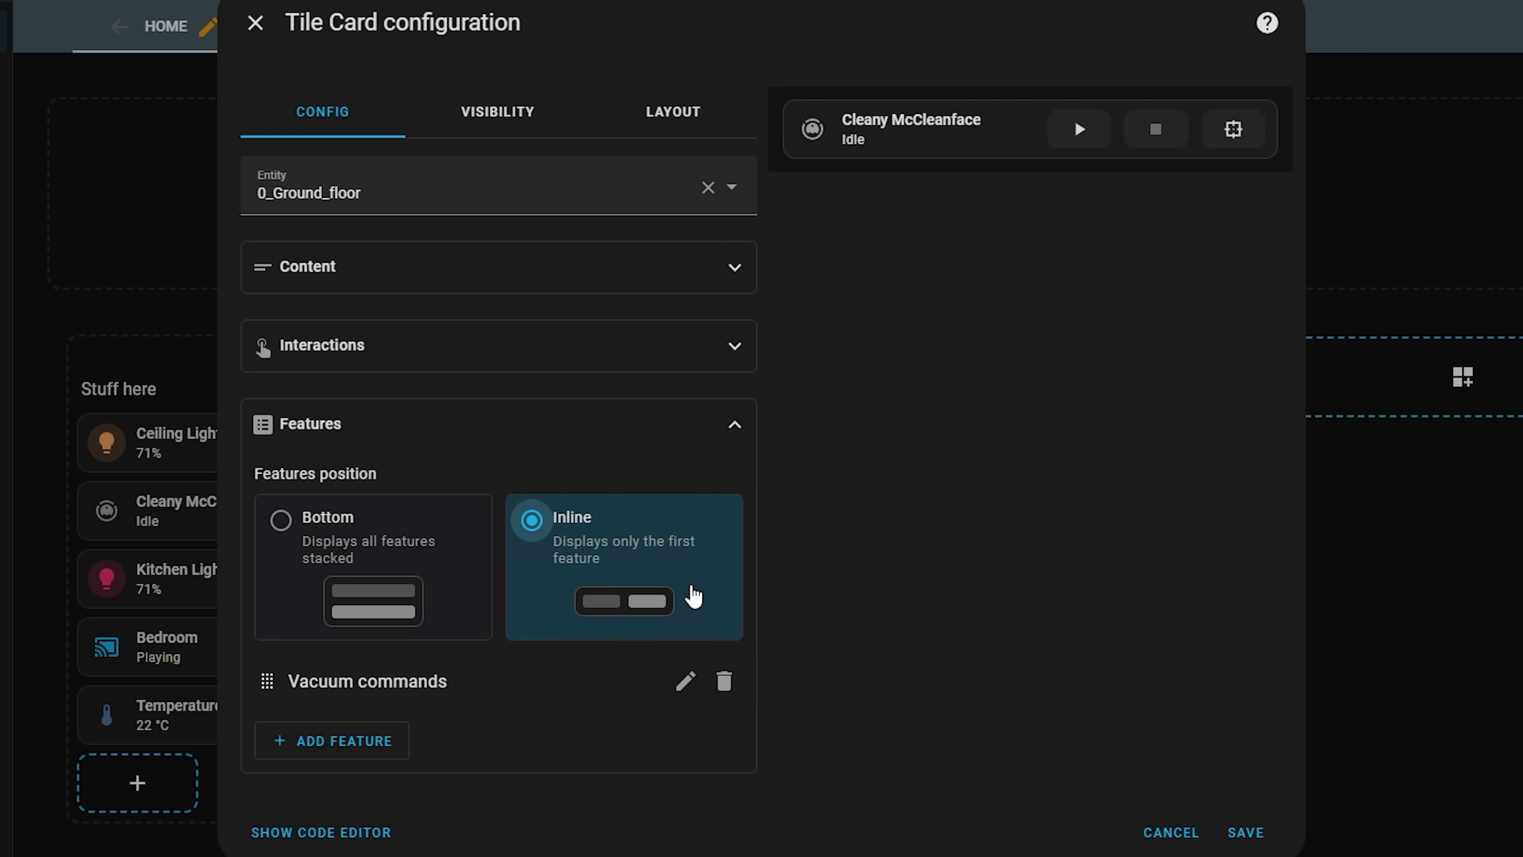
left_click(444, 577)
left_click(656, 571)
left_click(1246, 834)
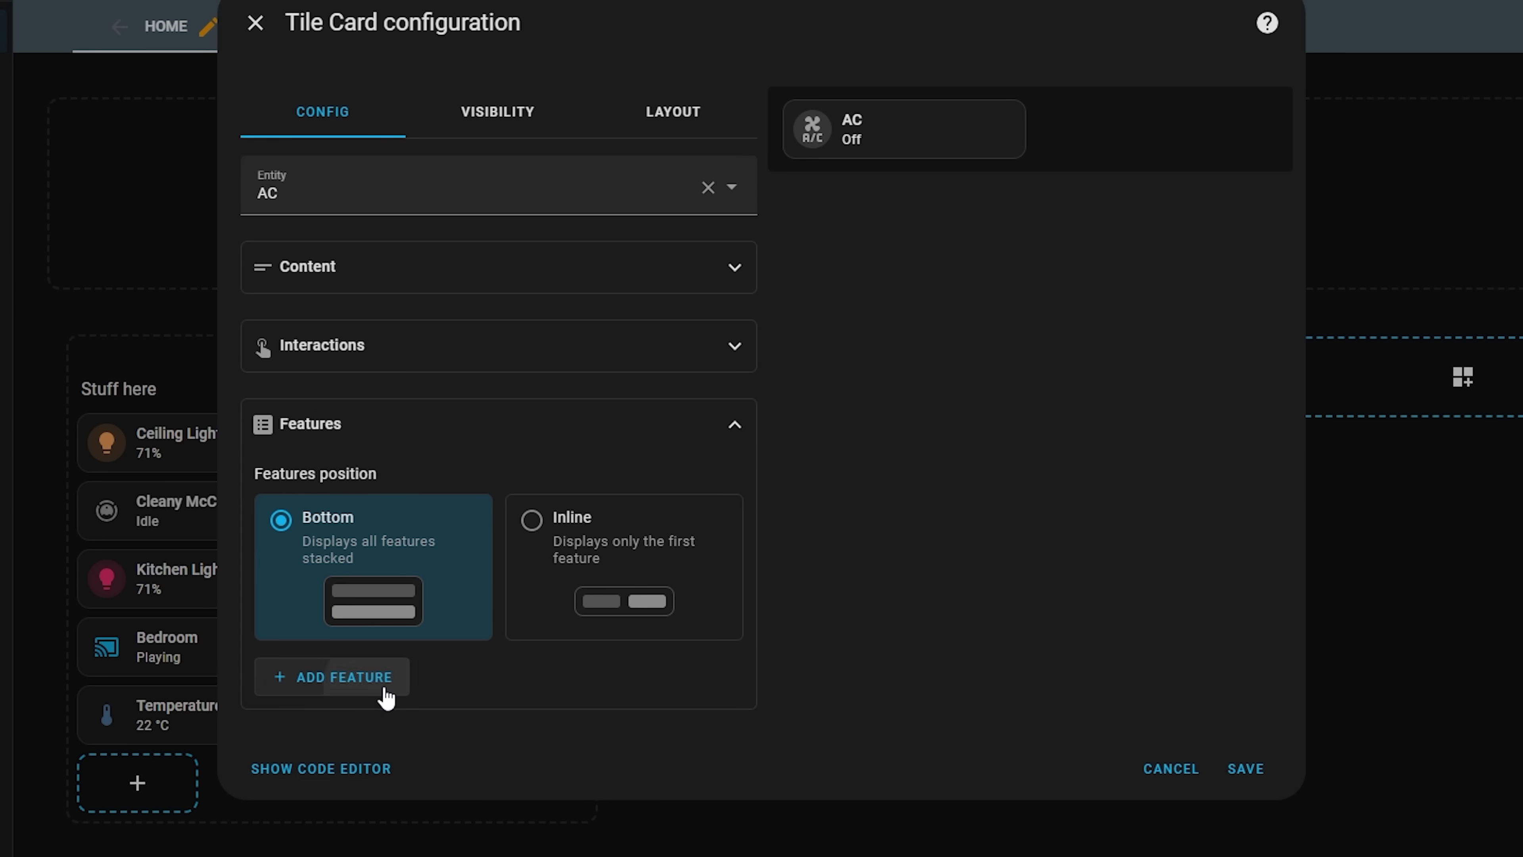
Add an inline Toggle feature to the AC tile and test switching it on and off.
left_click(384, 690)
left_click(330, 730)
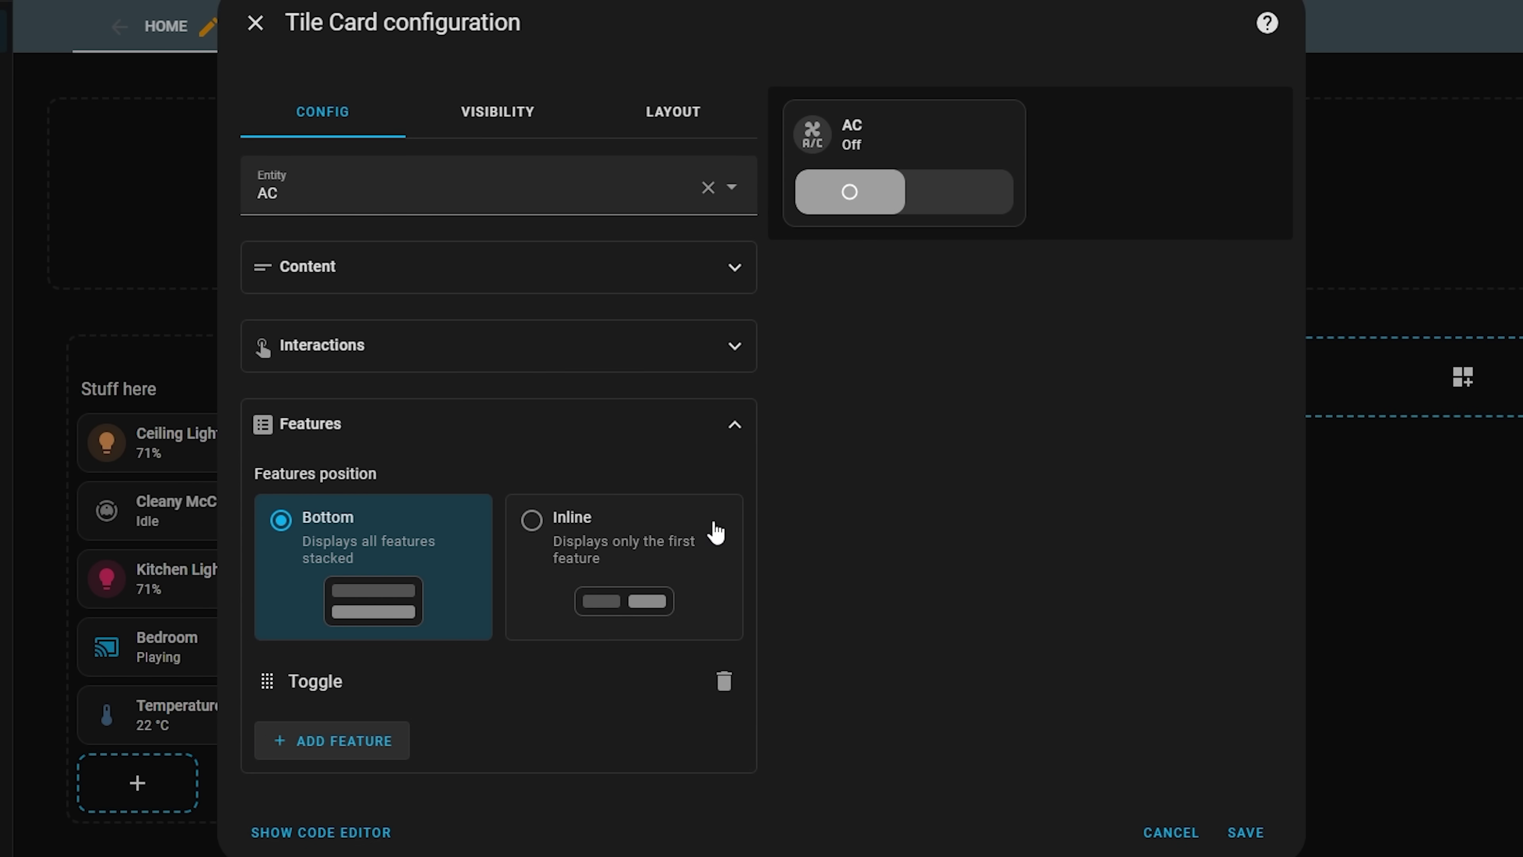
left_click(594, 567)
left_click(1216, 140)
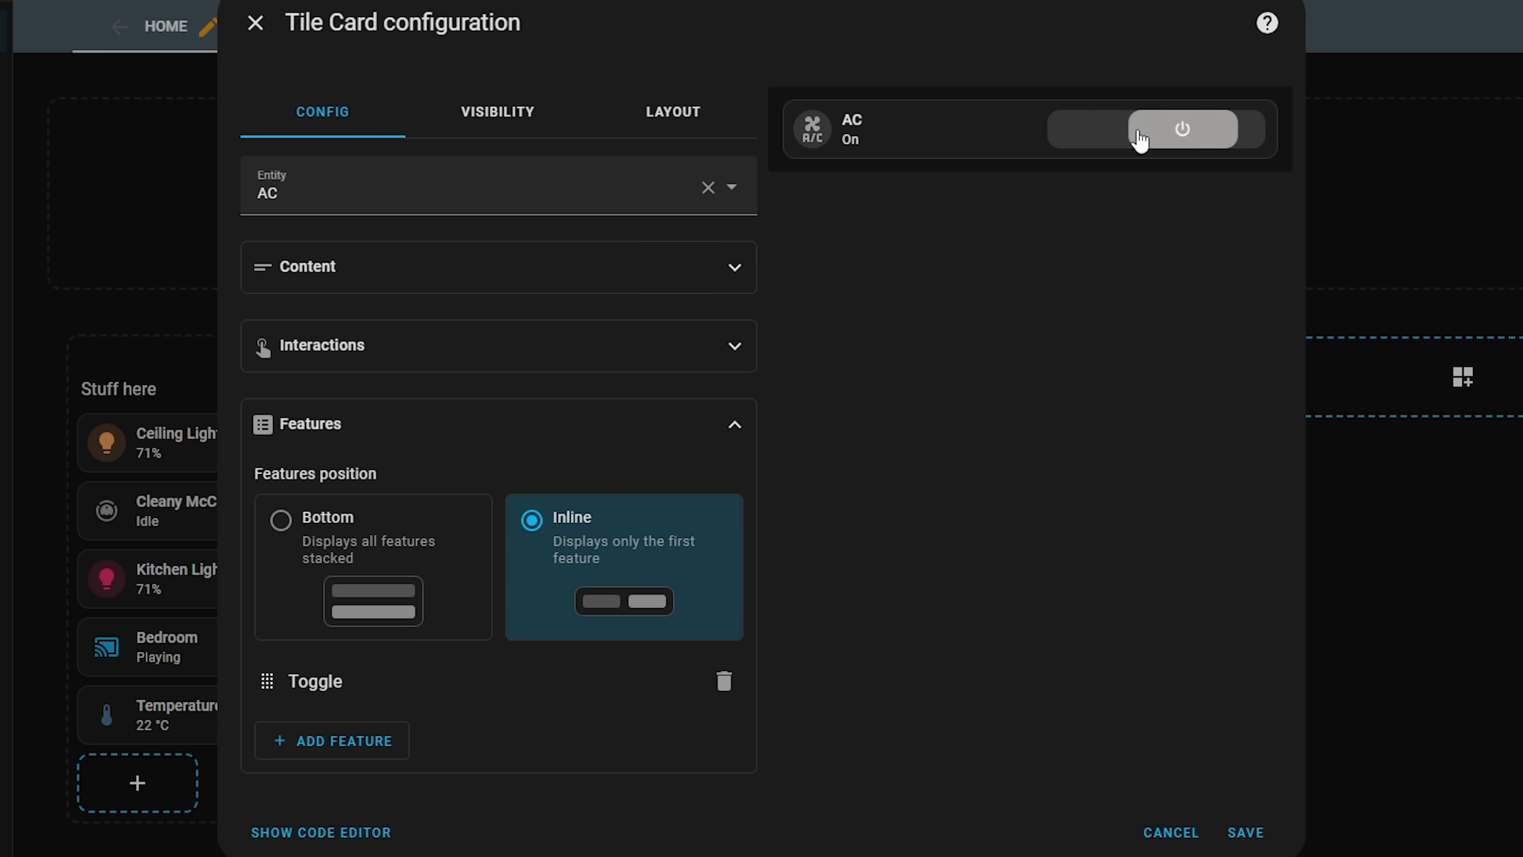
left_click(1224, 143)
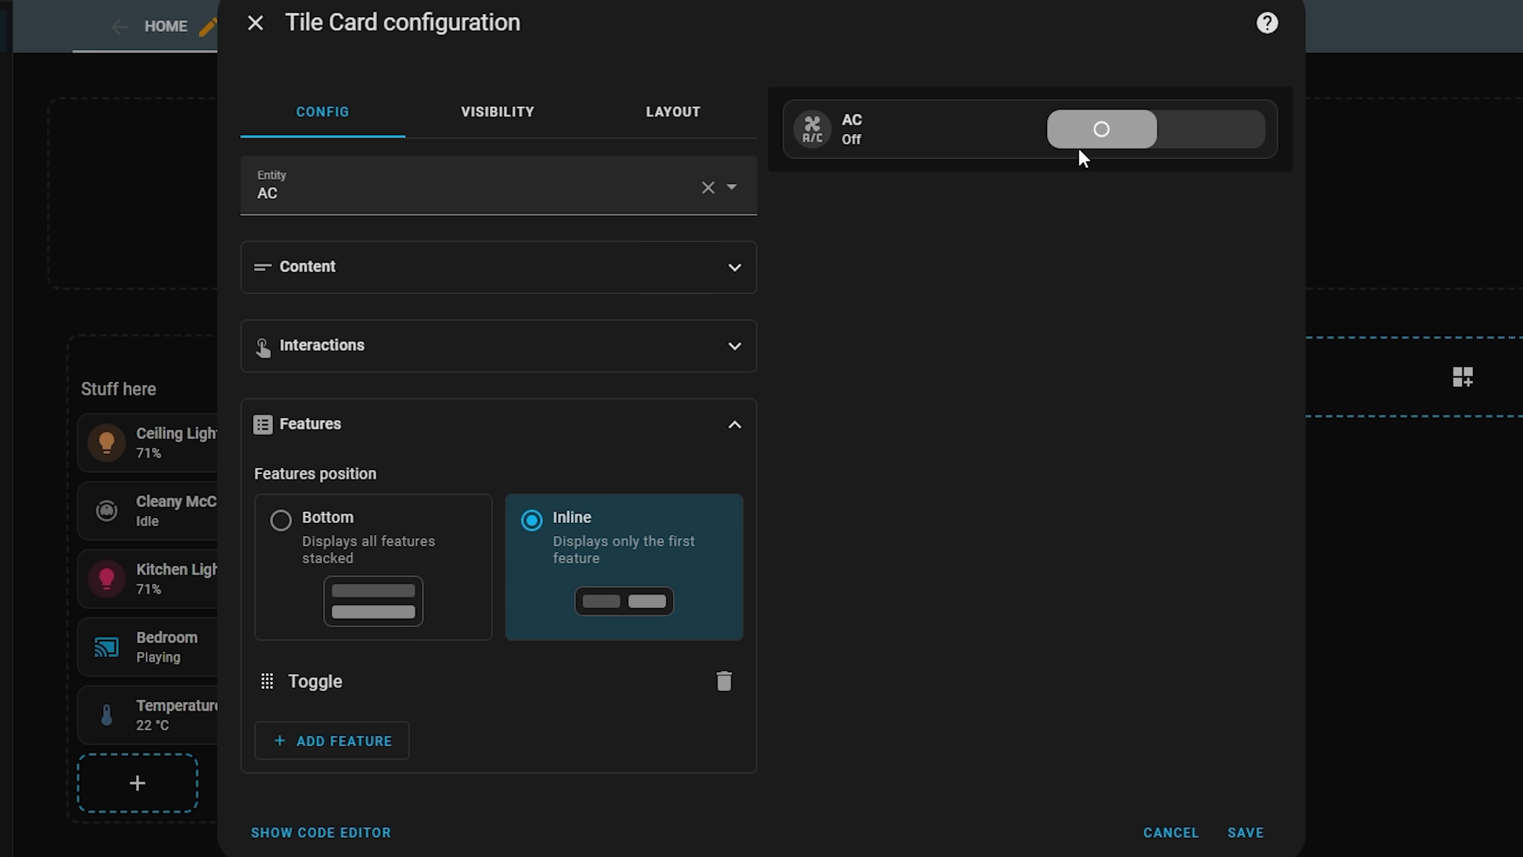
left_click(1094, 145)
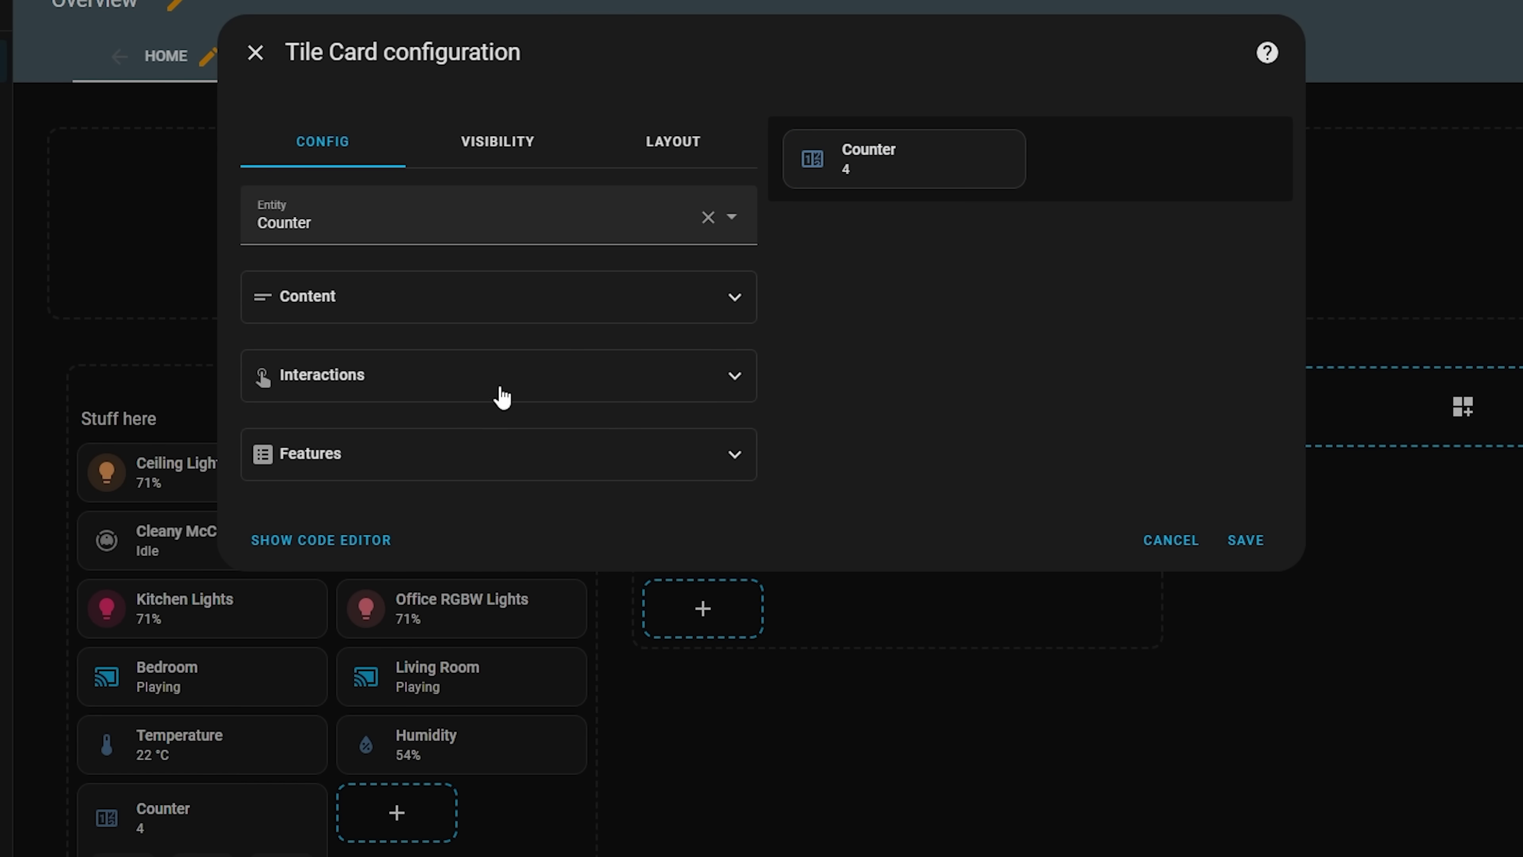
Add inline Counter actions to the Counter tile and test plus and minus, leaving it at 5.
left_click(458, 469)
left_click(539, 577)
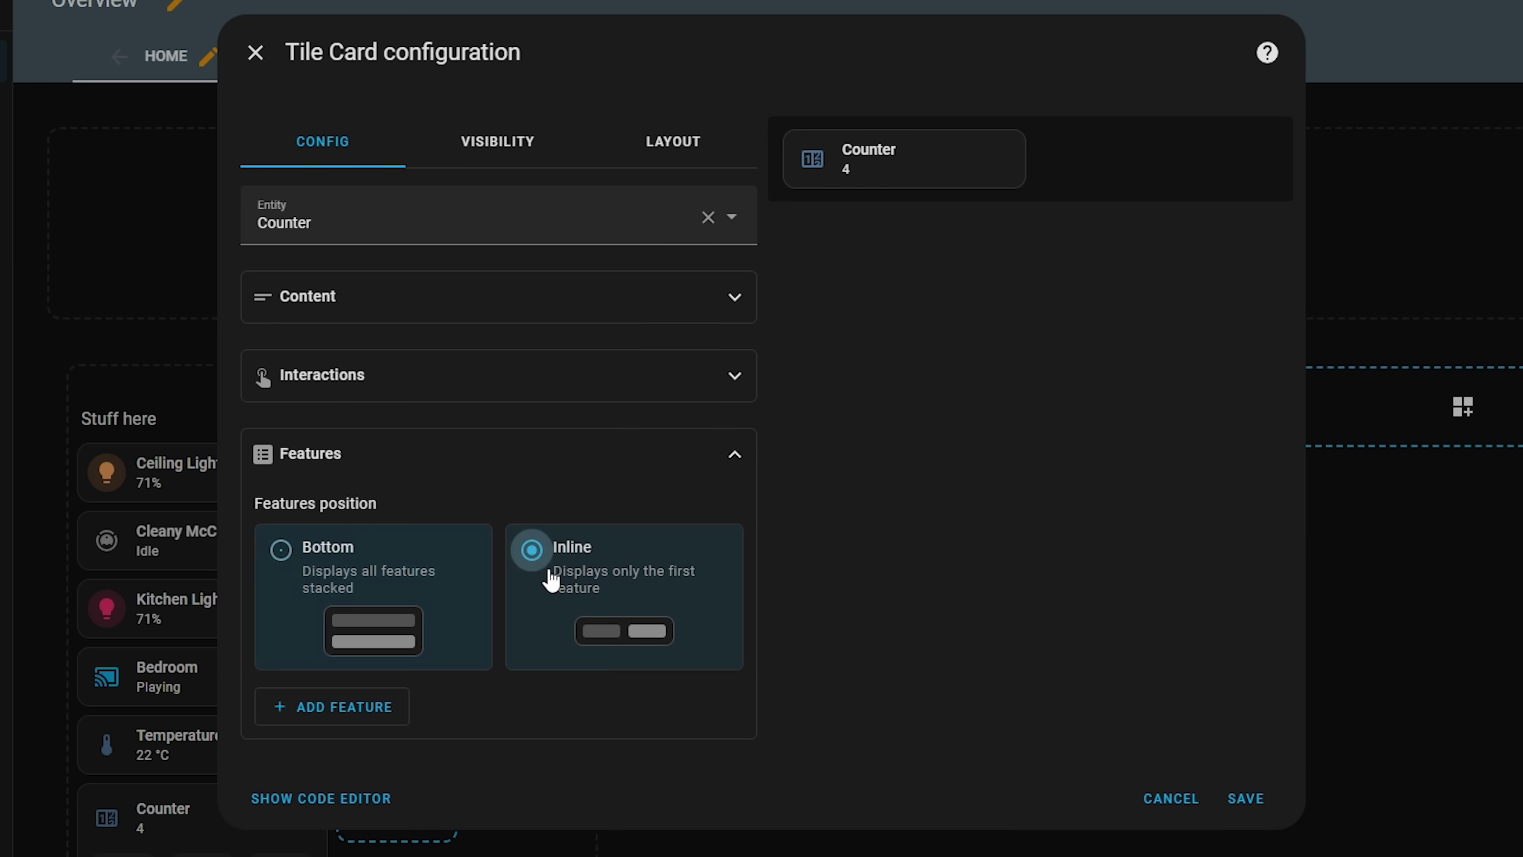
left_click(369, 723)
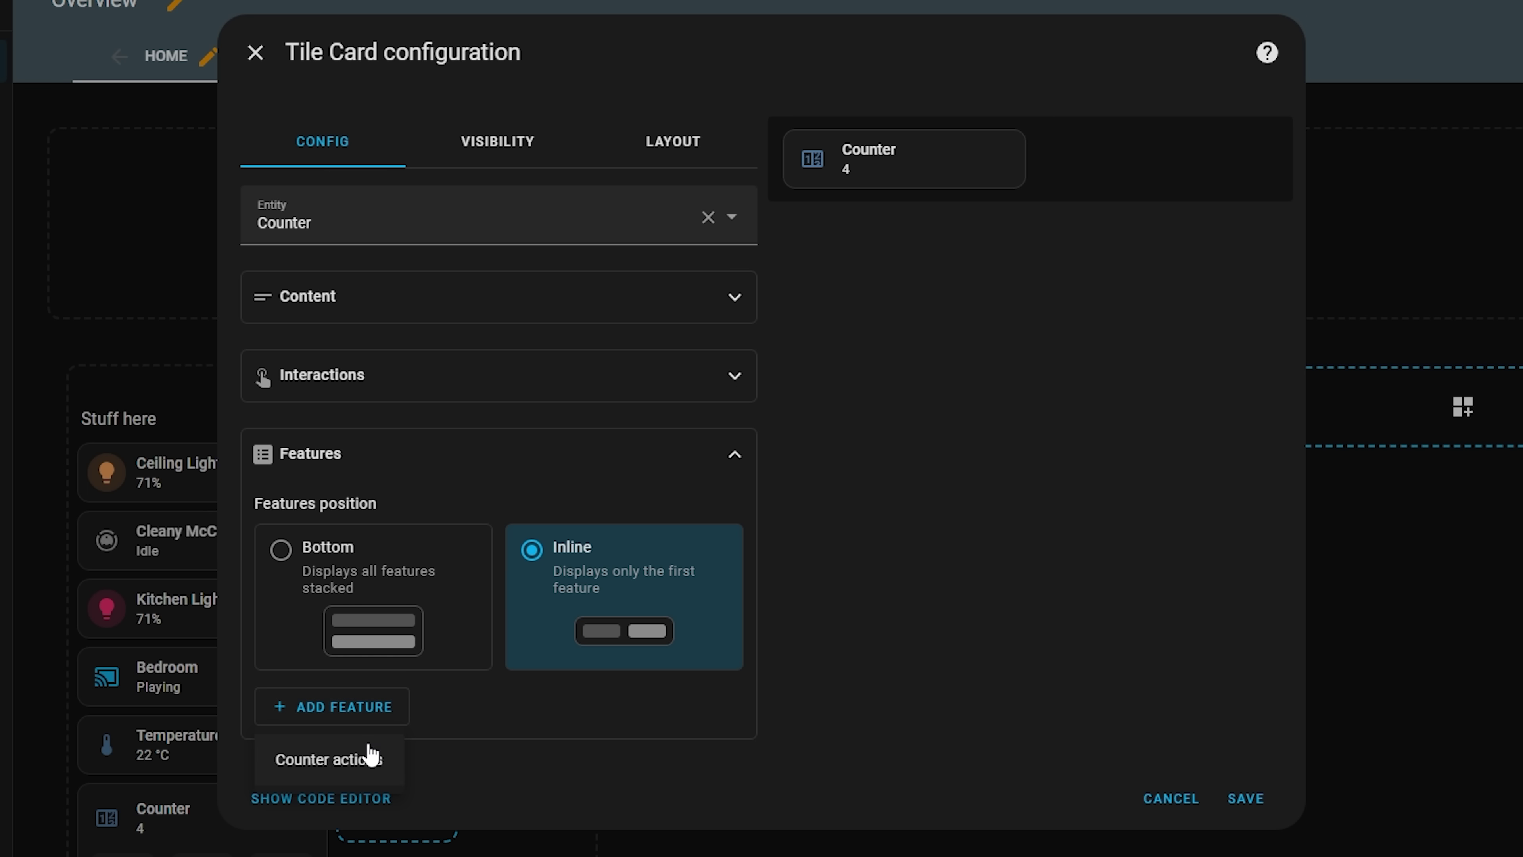
left_click(368, 762)
left_click(1242, 174)
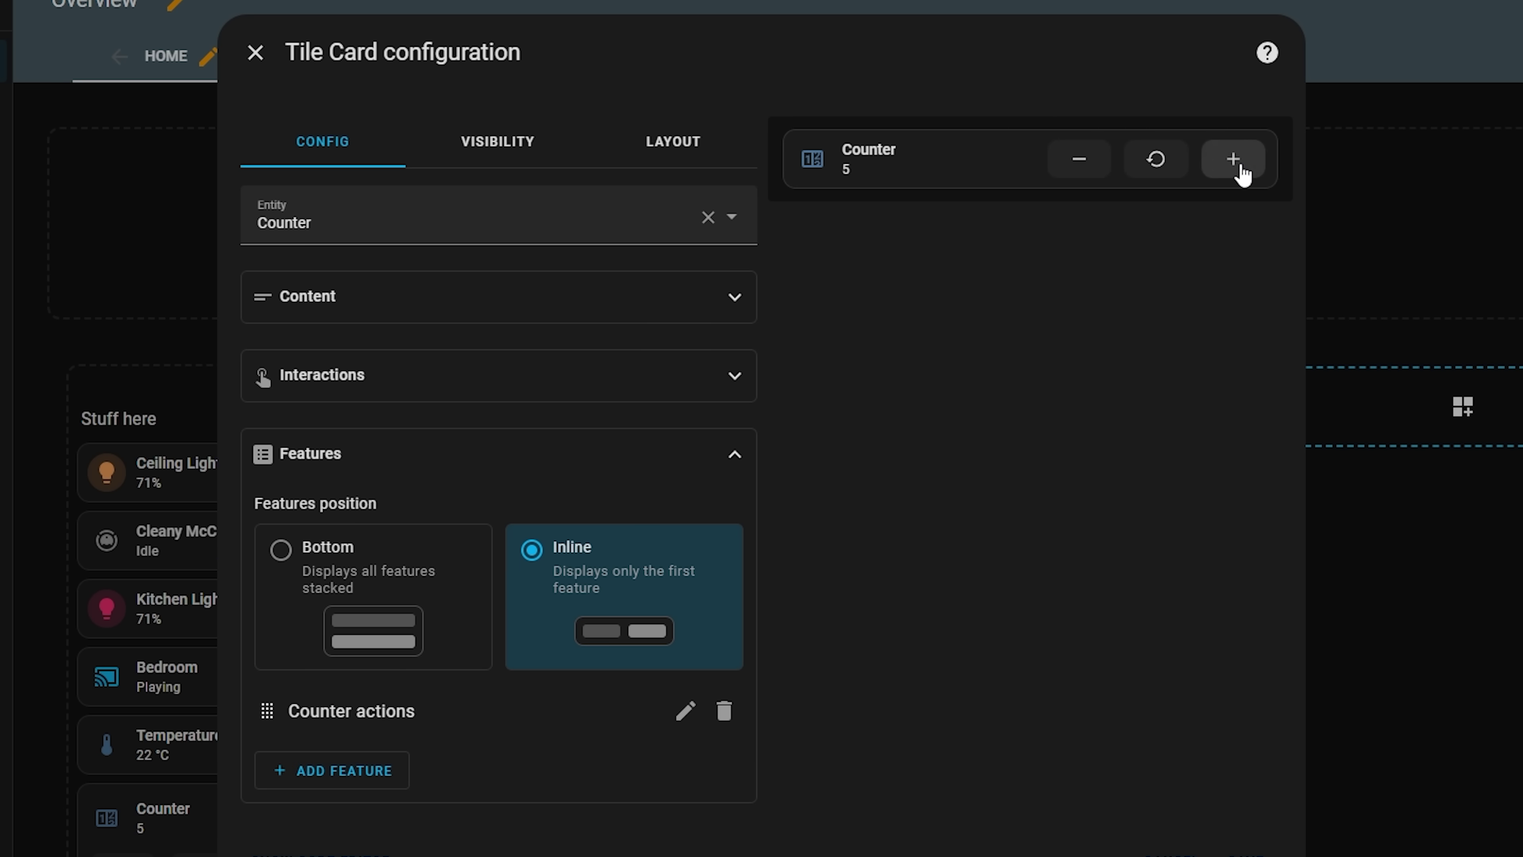
left_click(1243, 174)
left_click(1243, 175)
left_click(1084, 180)
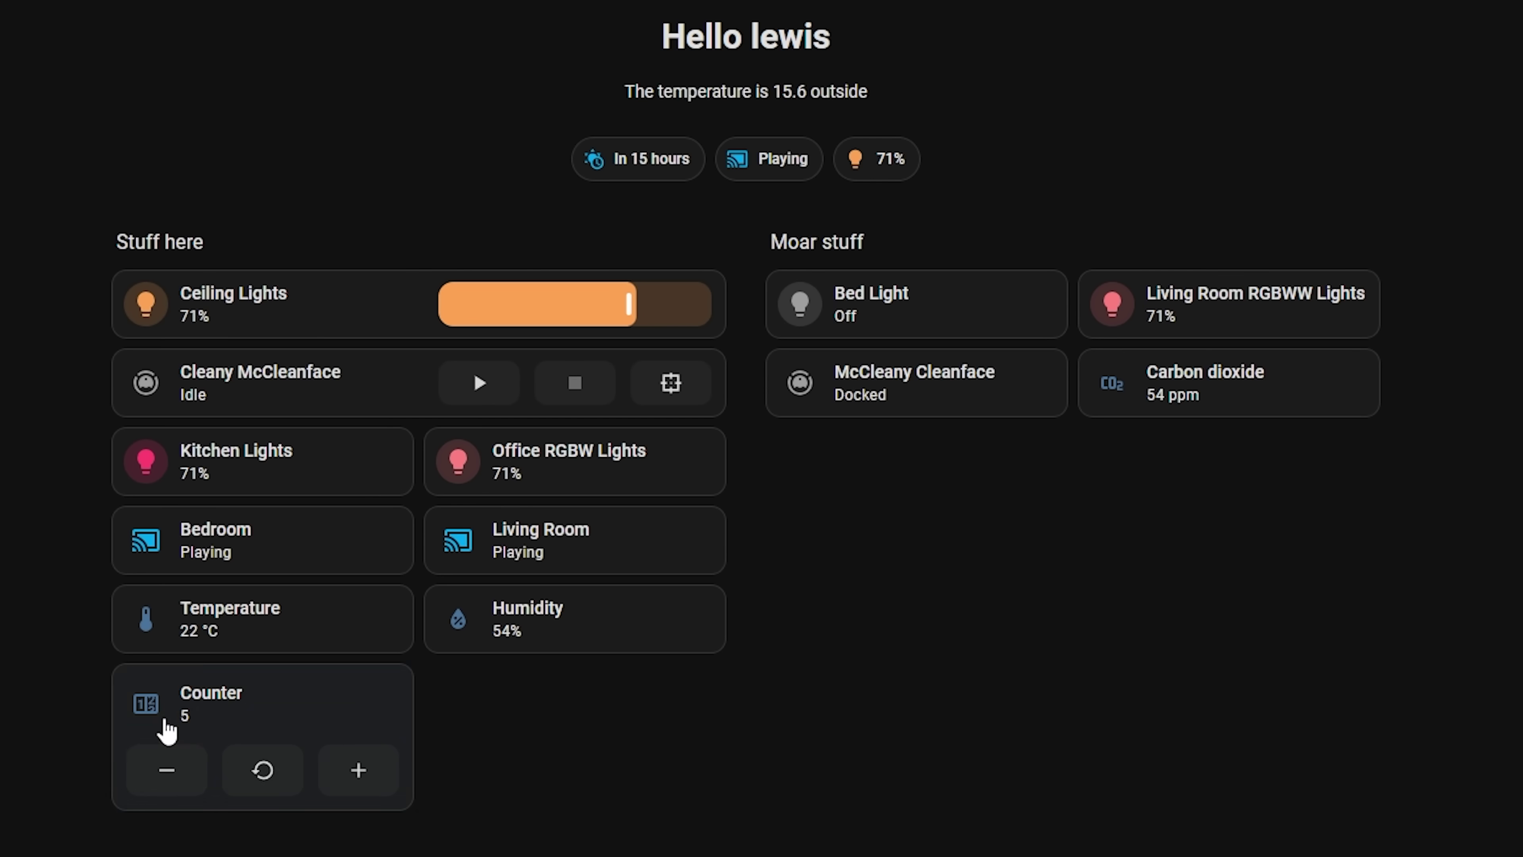
Switch off the Kitchen Lights from their tile icon.
left_click(160, 477)
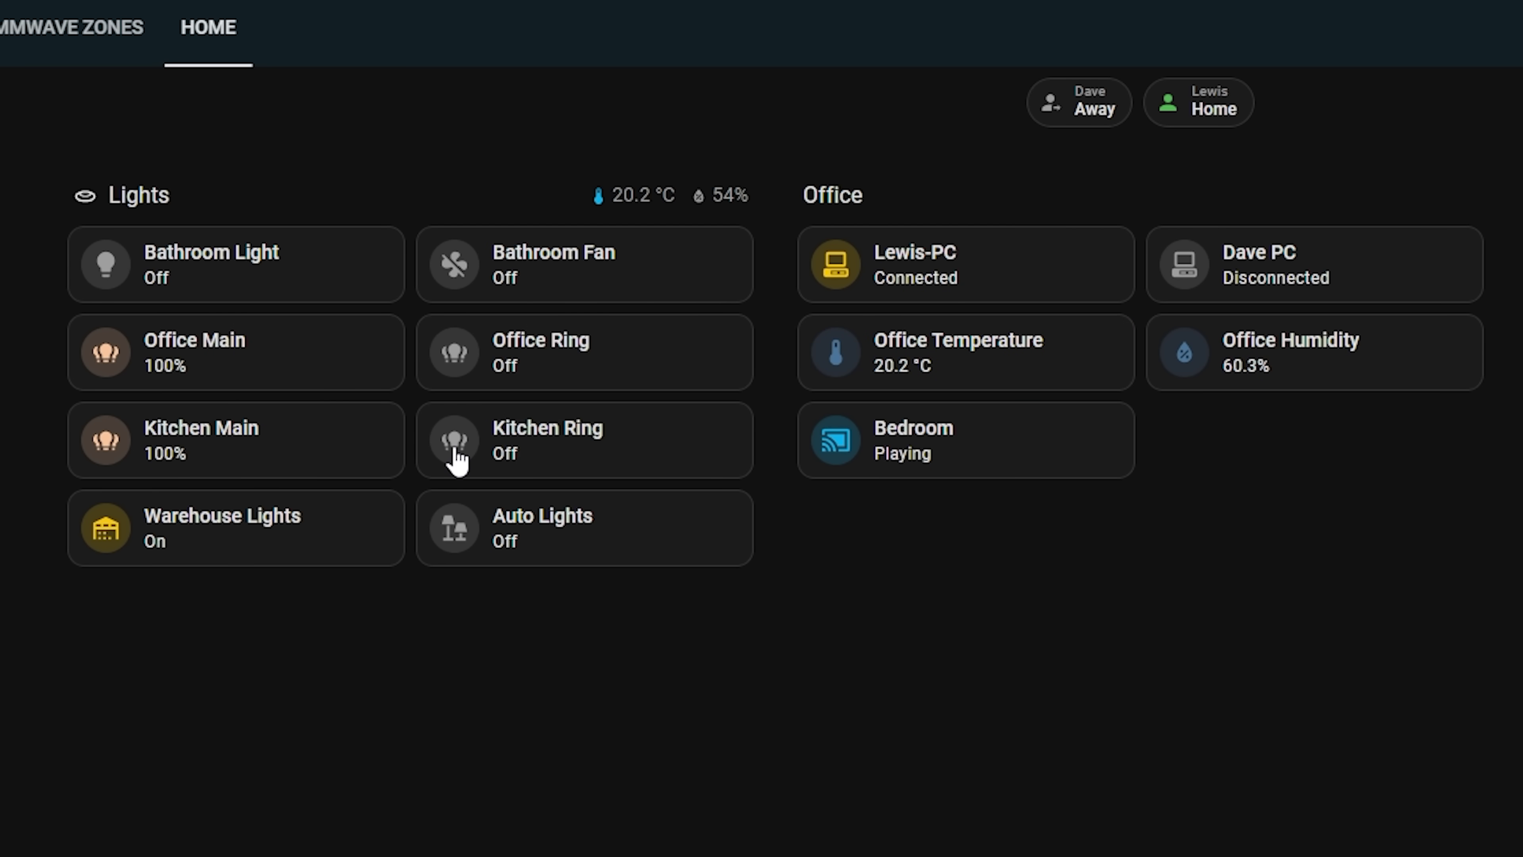
Toggle the Office Ring, Bathroom and Kitchen Ring lights on and off, then the Kitchen Lights tile.
left_click(459, 364)
left_click(109, 262)
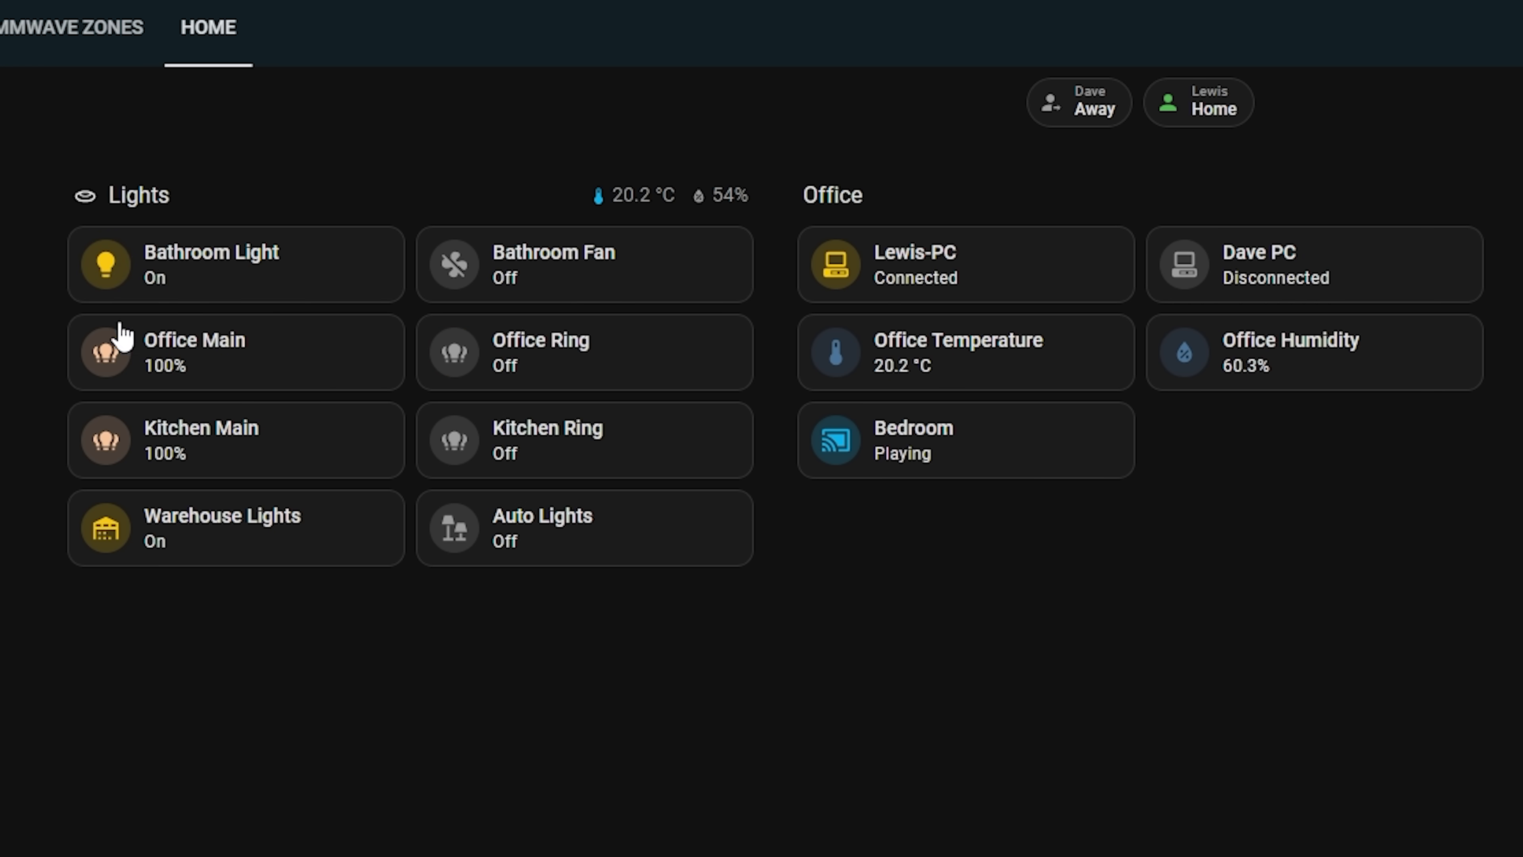
left_click(109, 271)
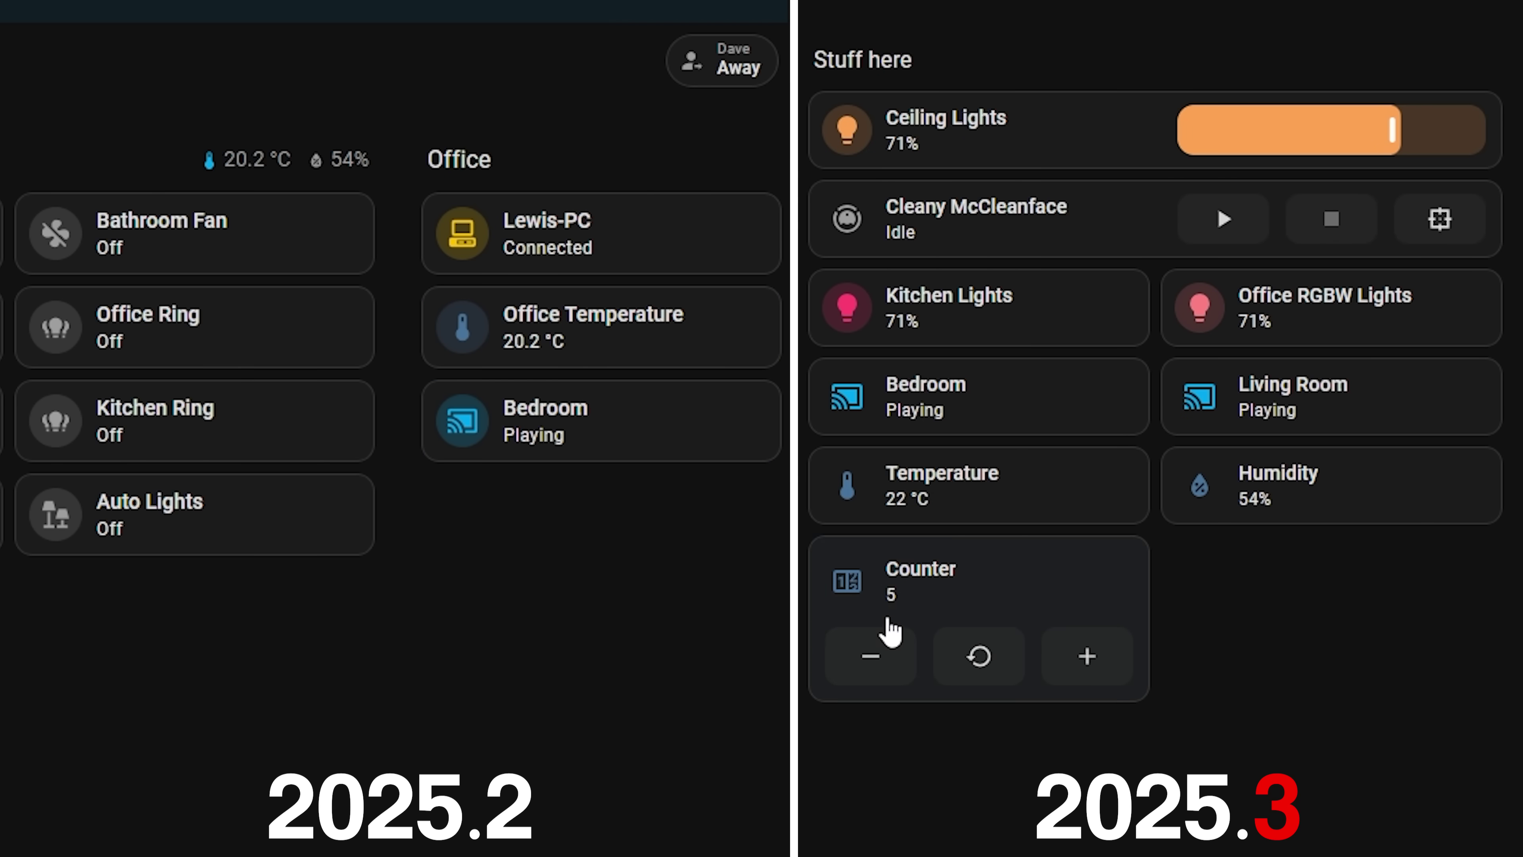
left_click(56, 427)
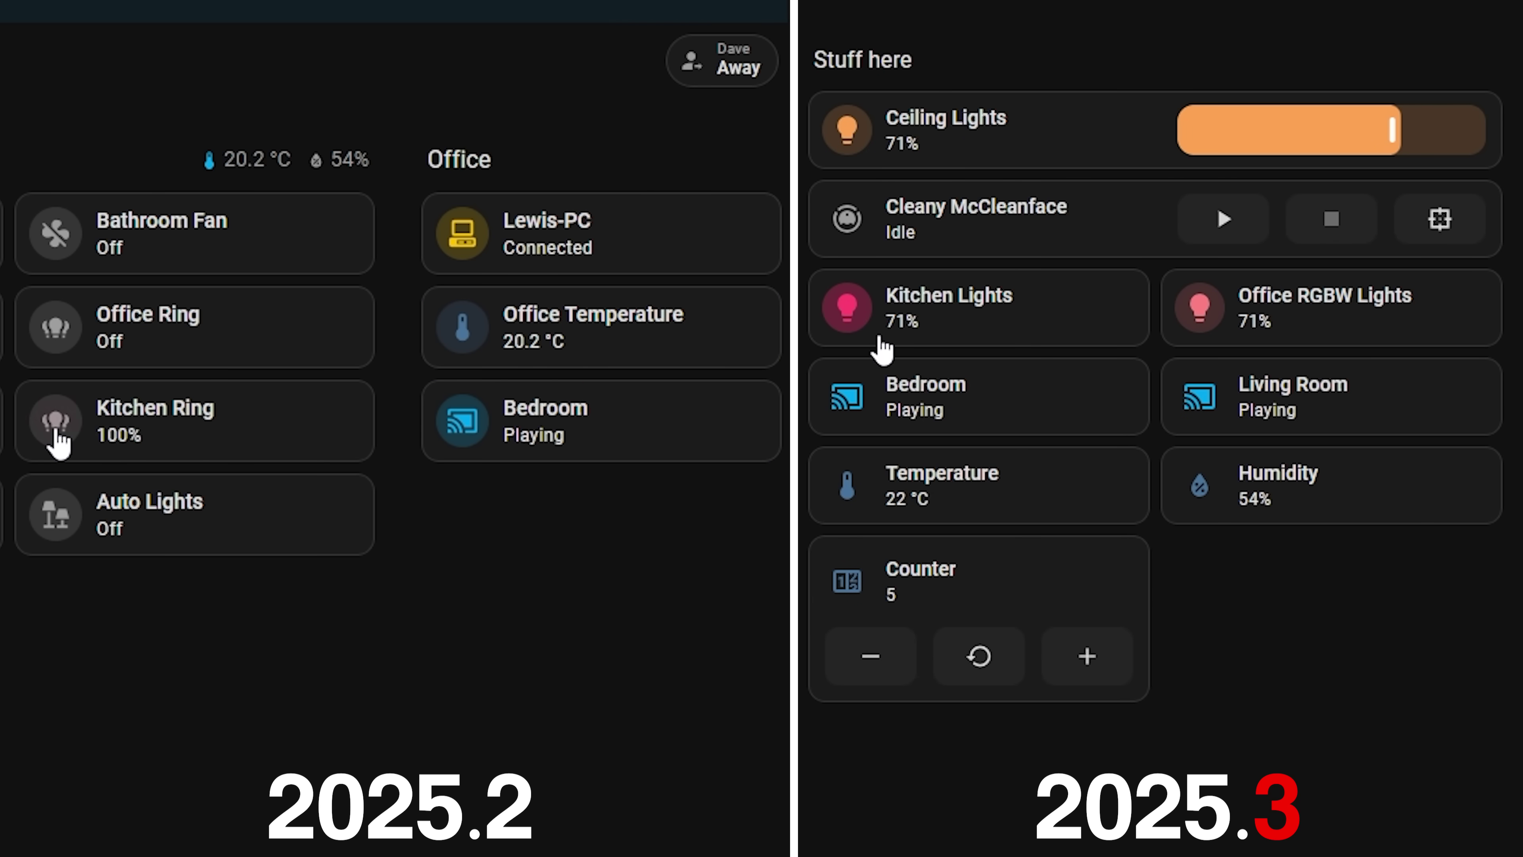
left_click(56, 428)
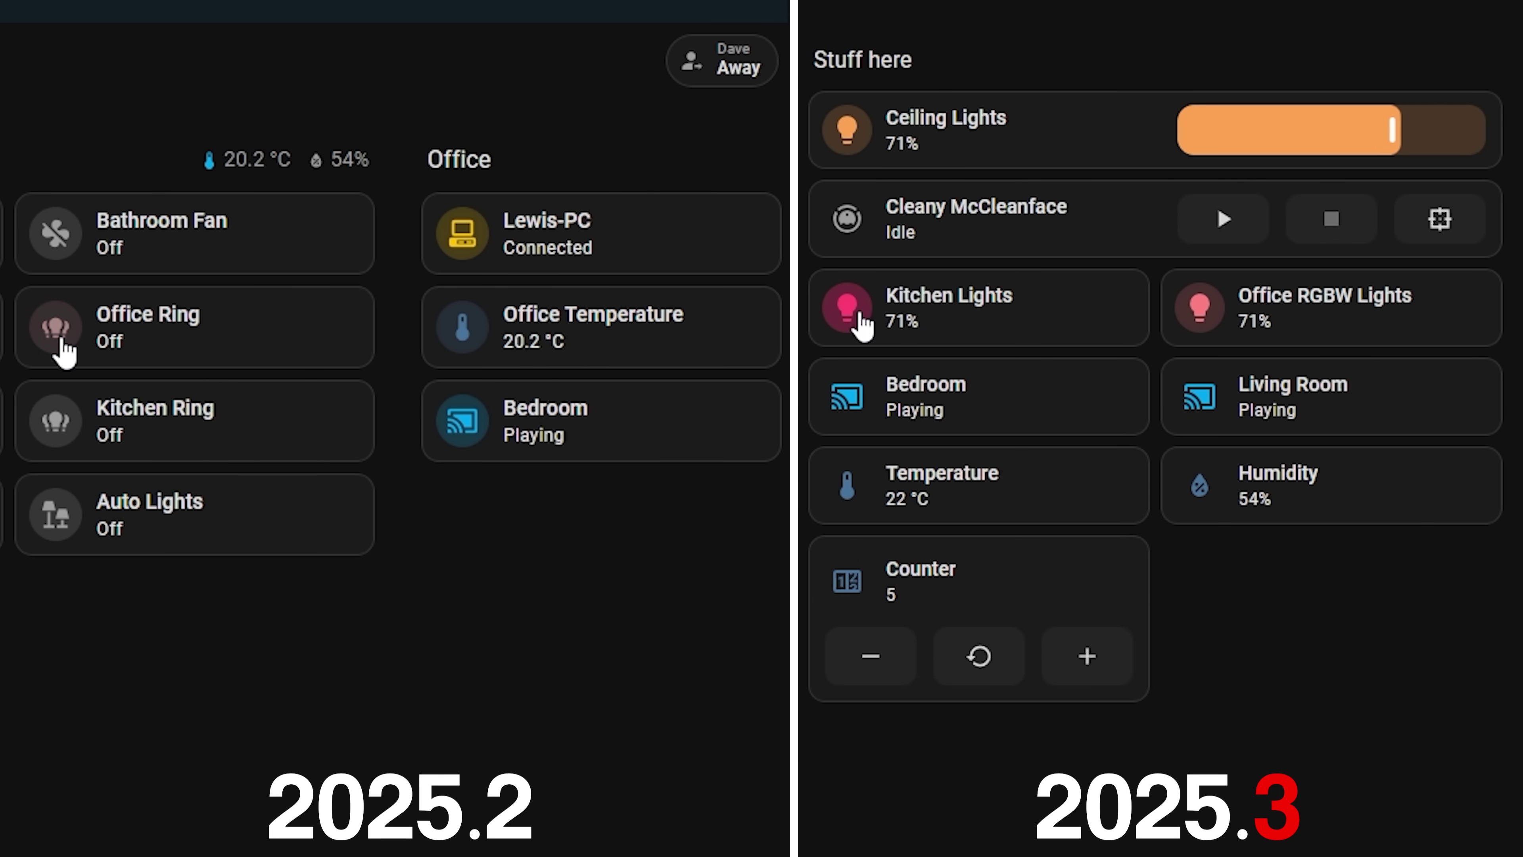
left_click(898, 327)
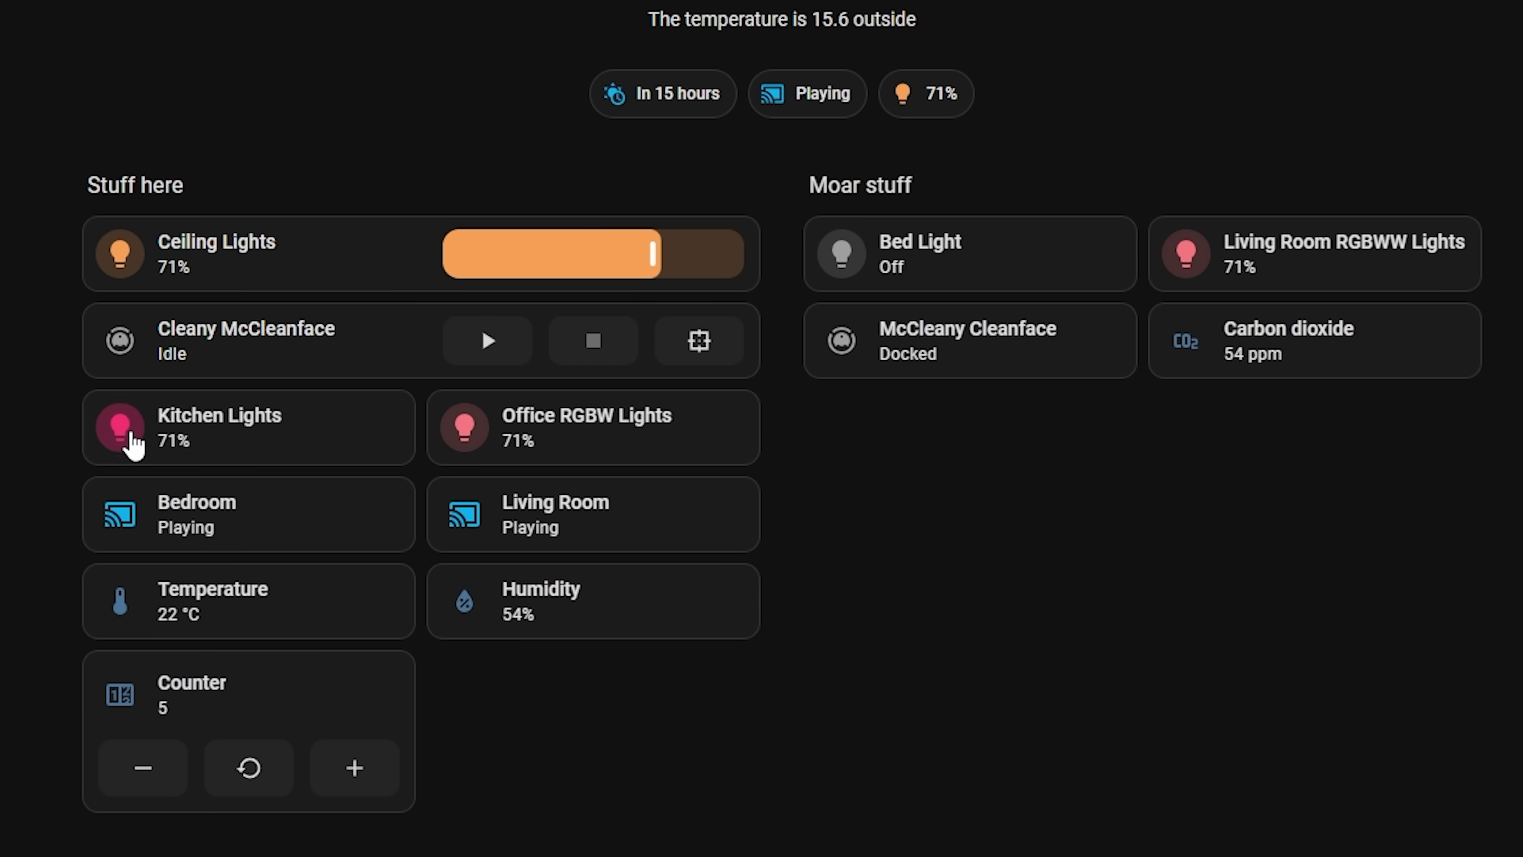
Turn off the Kitchen Lights tile, then move keyboard focus across the Office RGBW Lights and Bedroom cards.
left_click(131, 433)
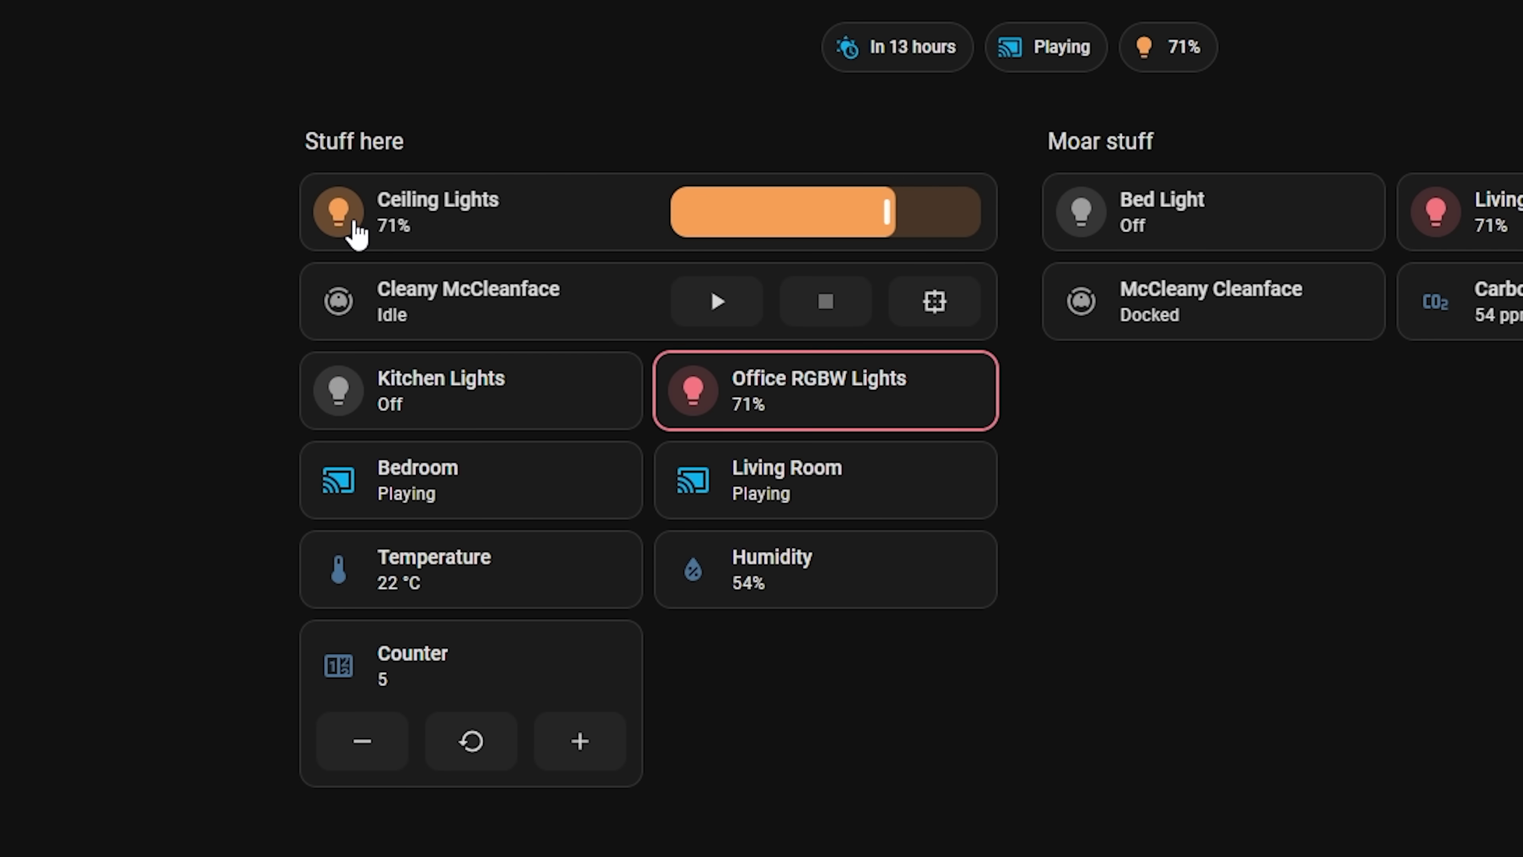
key("Tab")
key("Tab")
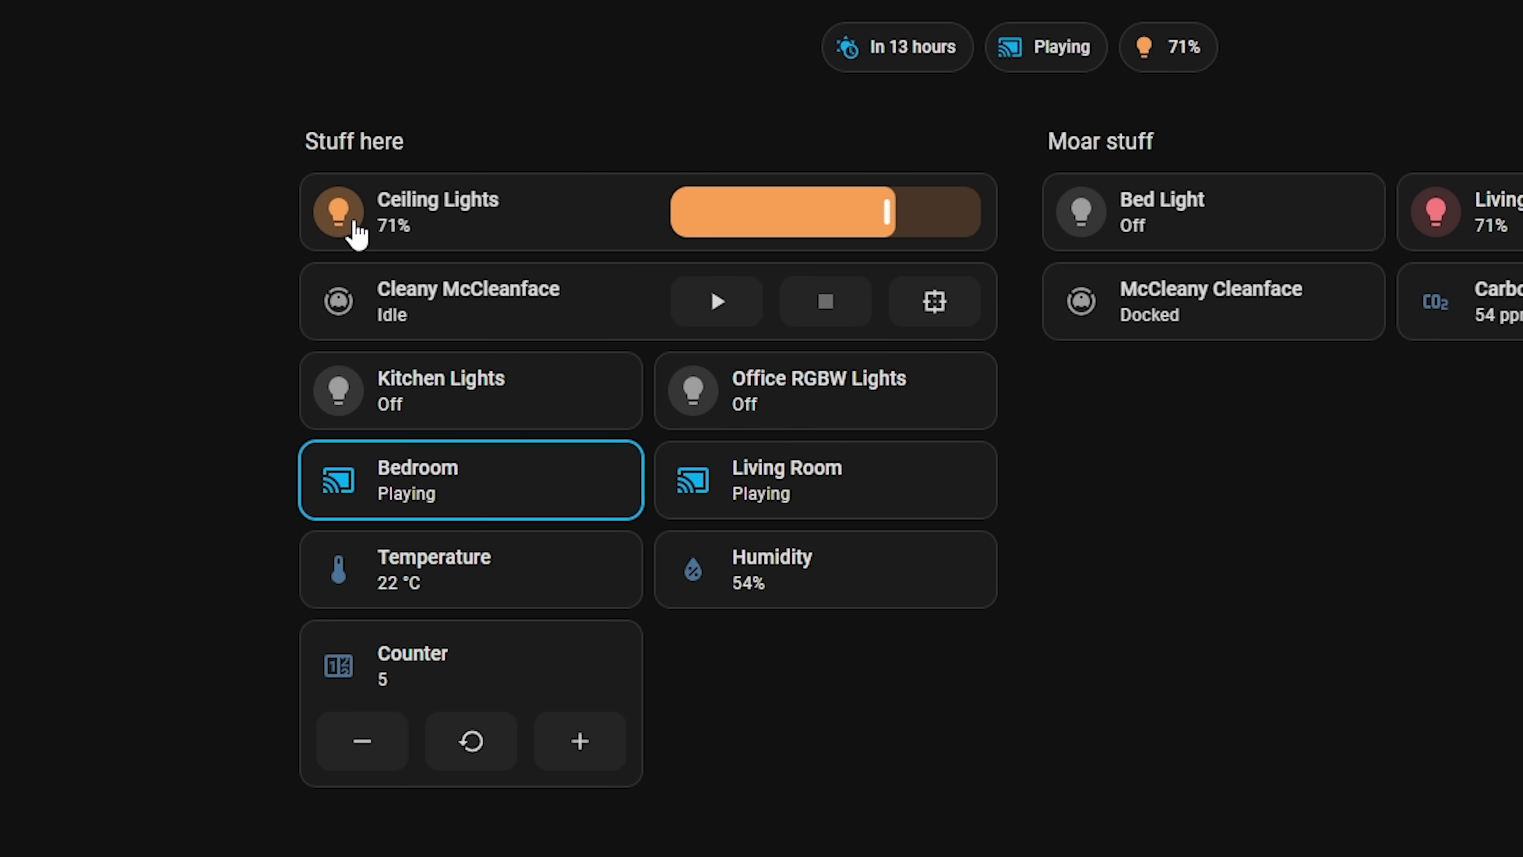
key("Tab")
key("Tab")
key("shift+Tab")
key("shift+Tab")
key("shift+Tab")
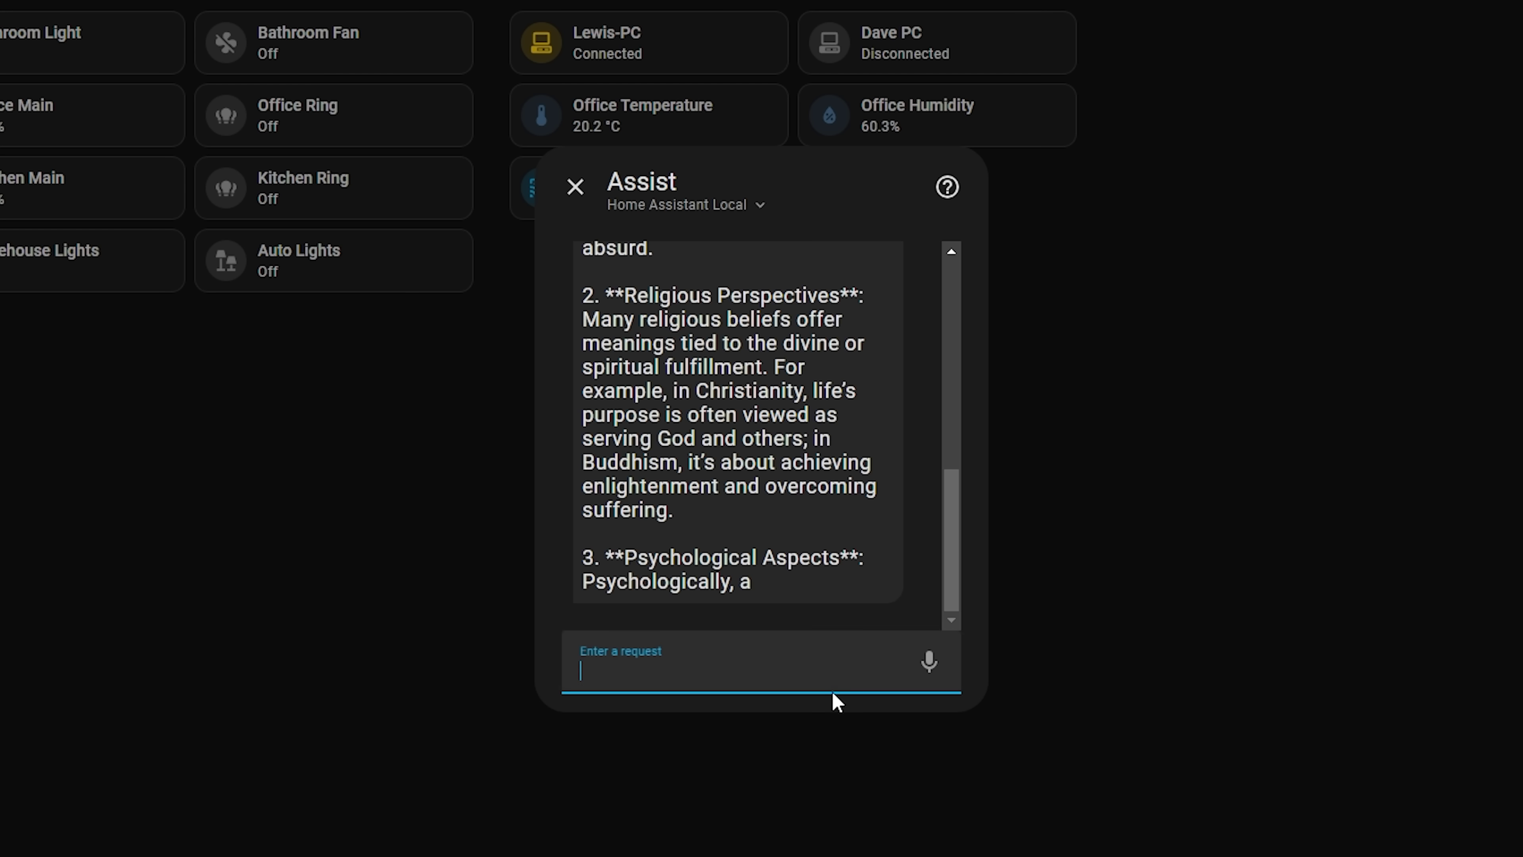
scroll(831, 588, "up", 10)
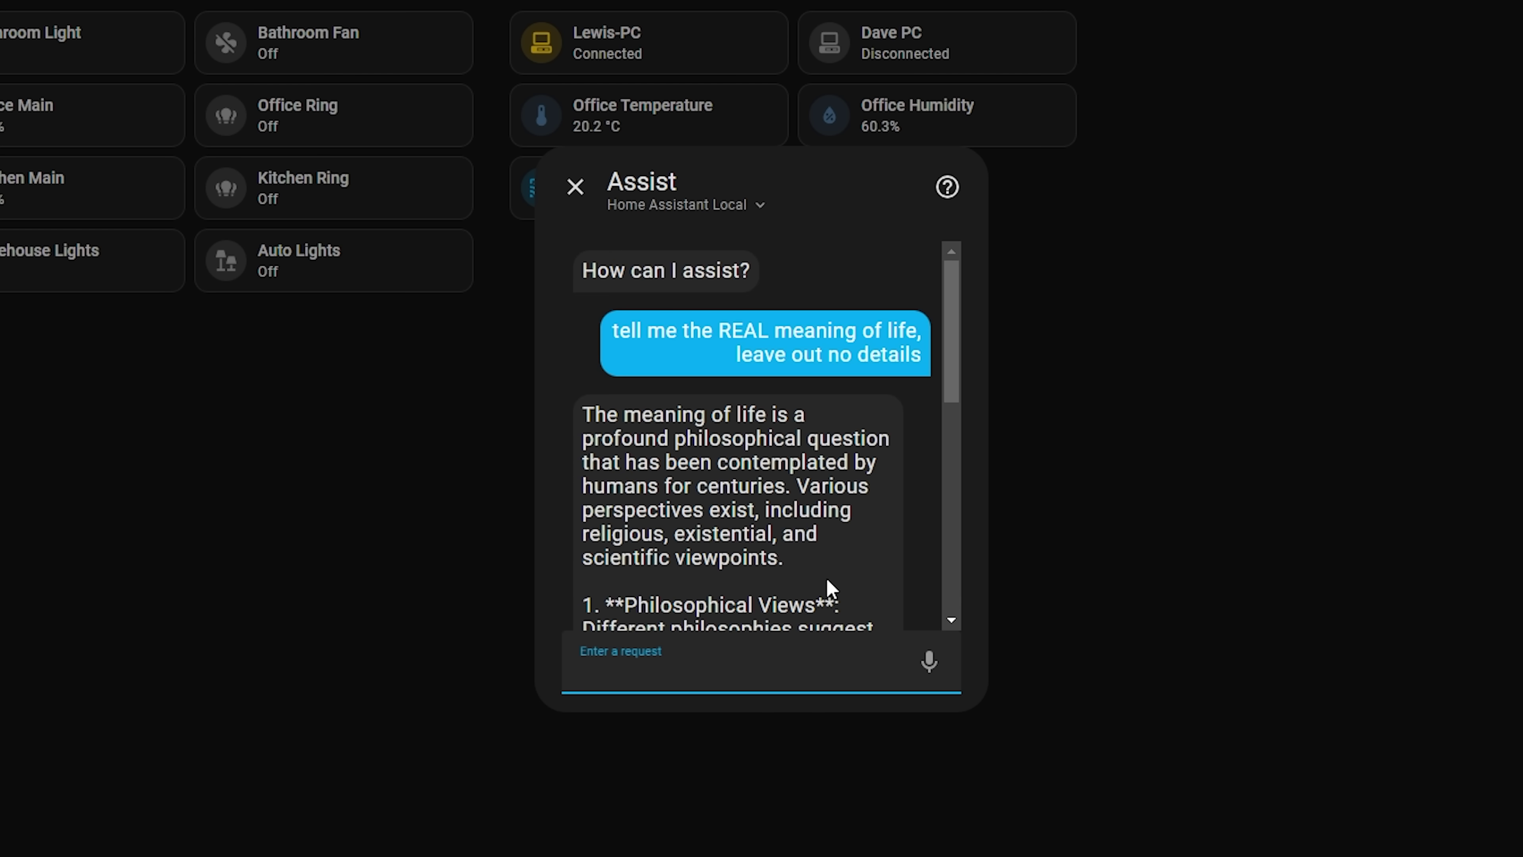
scroll(830, 588, "down", 10)
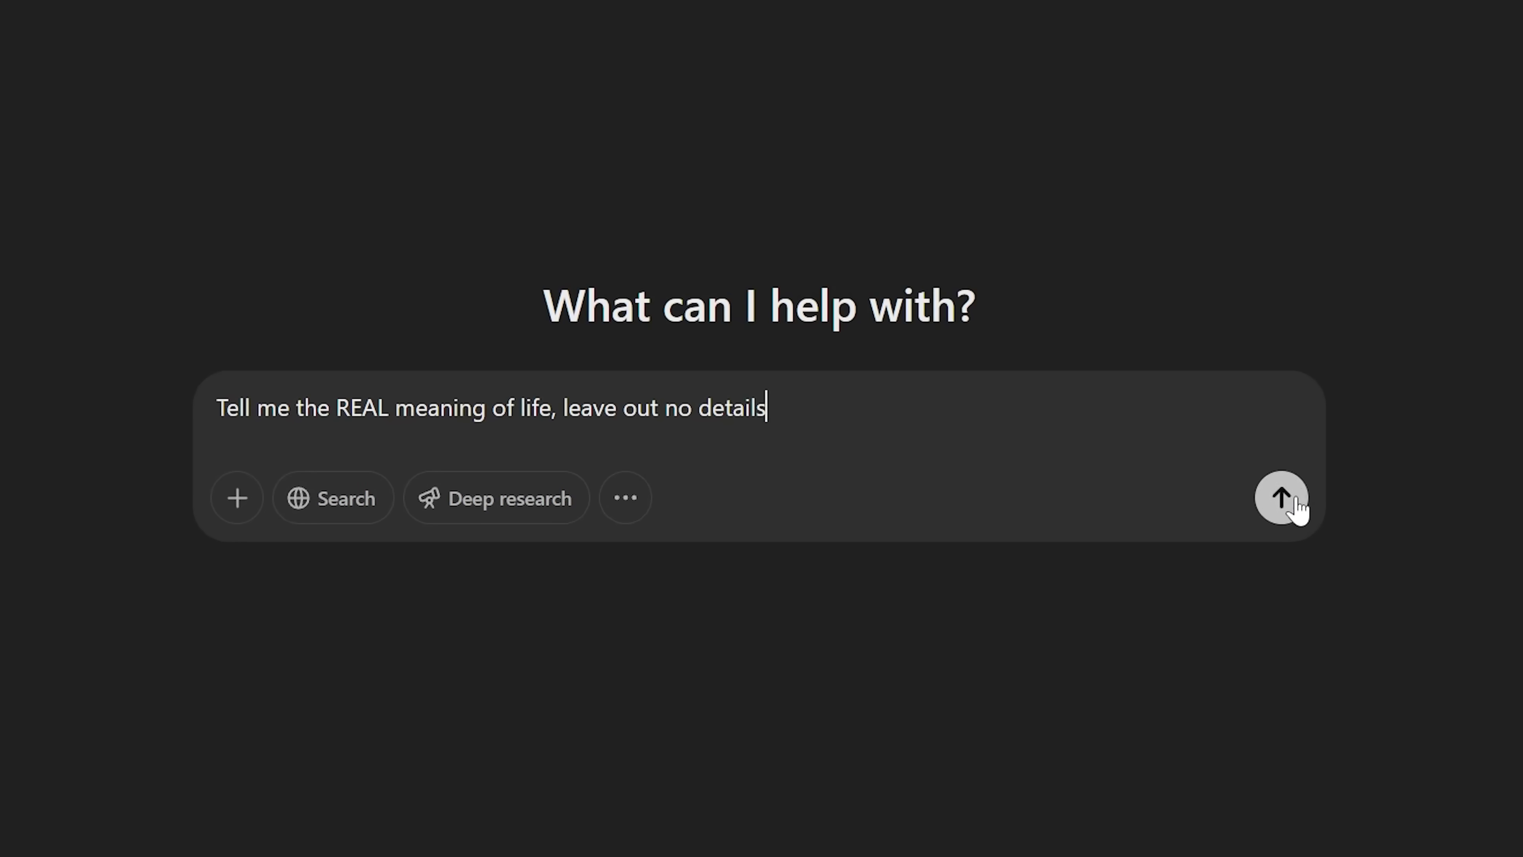
Send the typed meaning-of-life prompt in ChatGPT.
left_click(1292, 507)
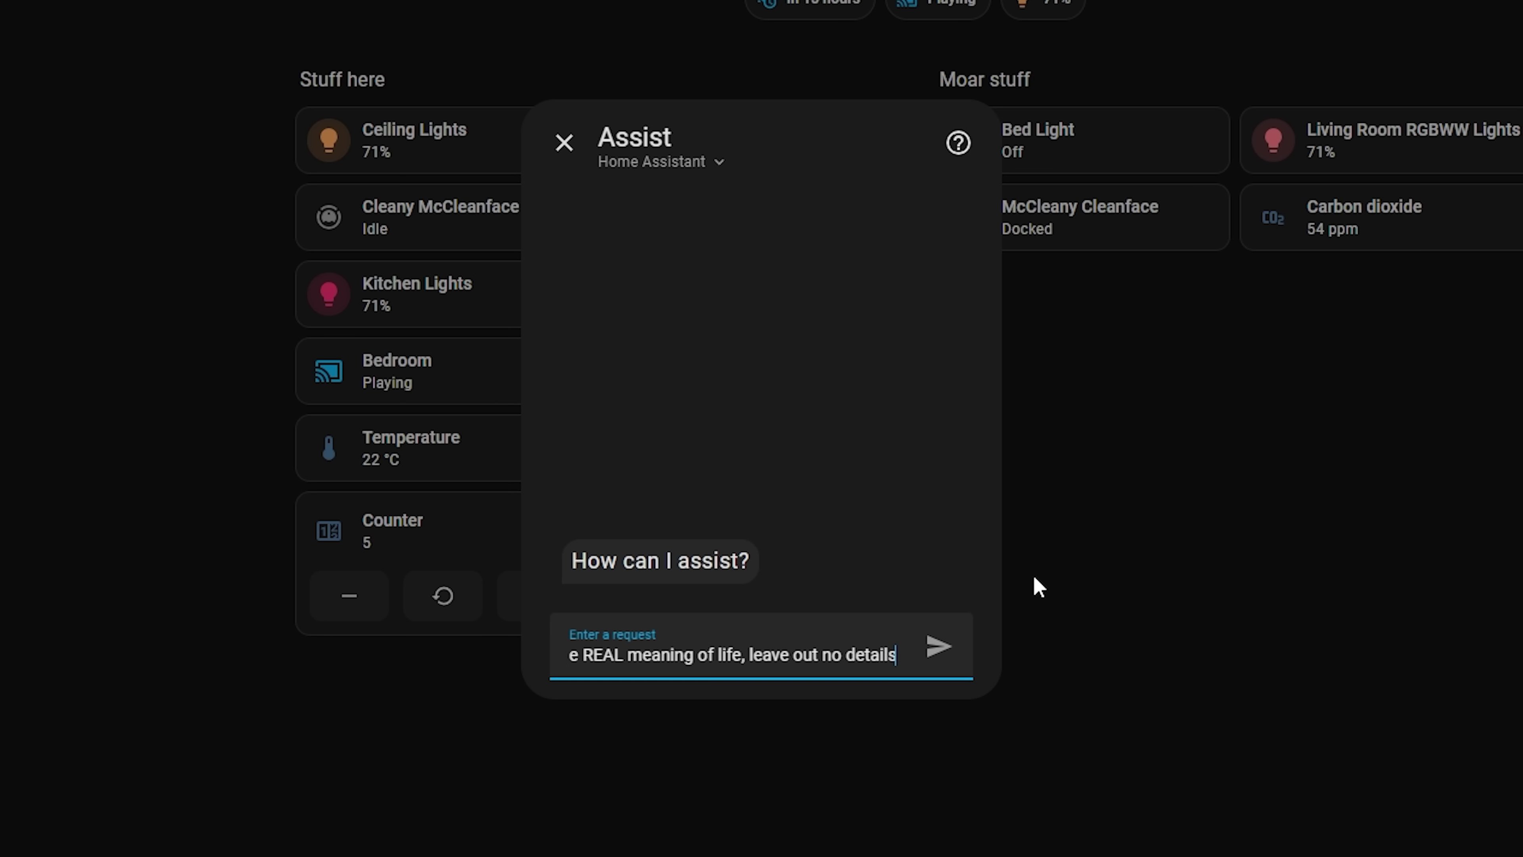
Submit the meaning-of-life question in the Assist dialog.
left_click(938, 648)
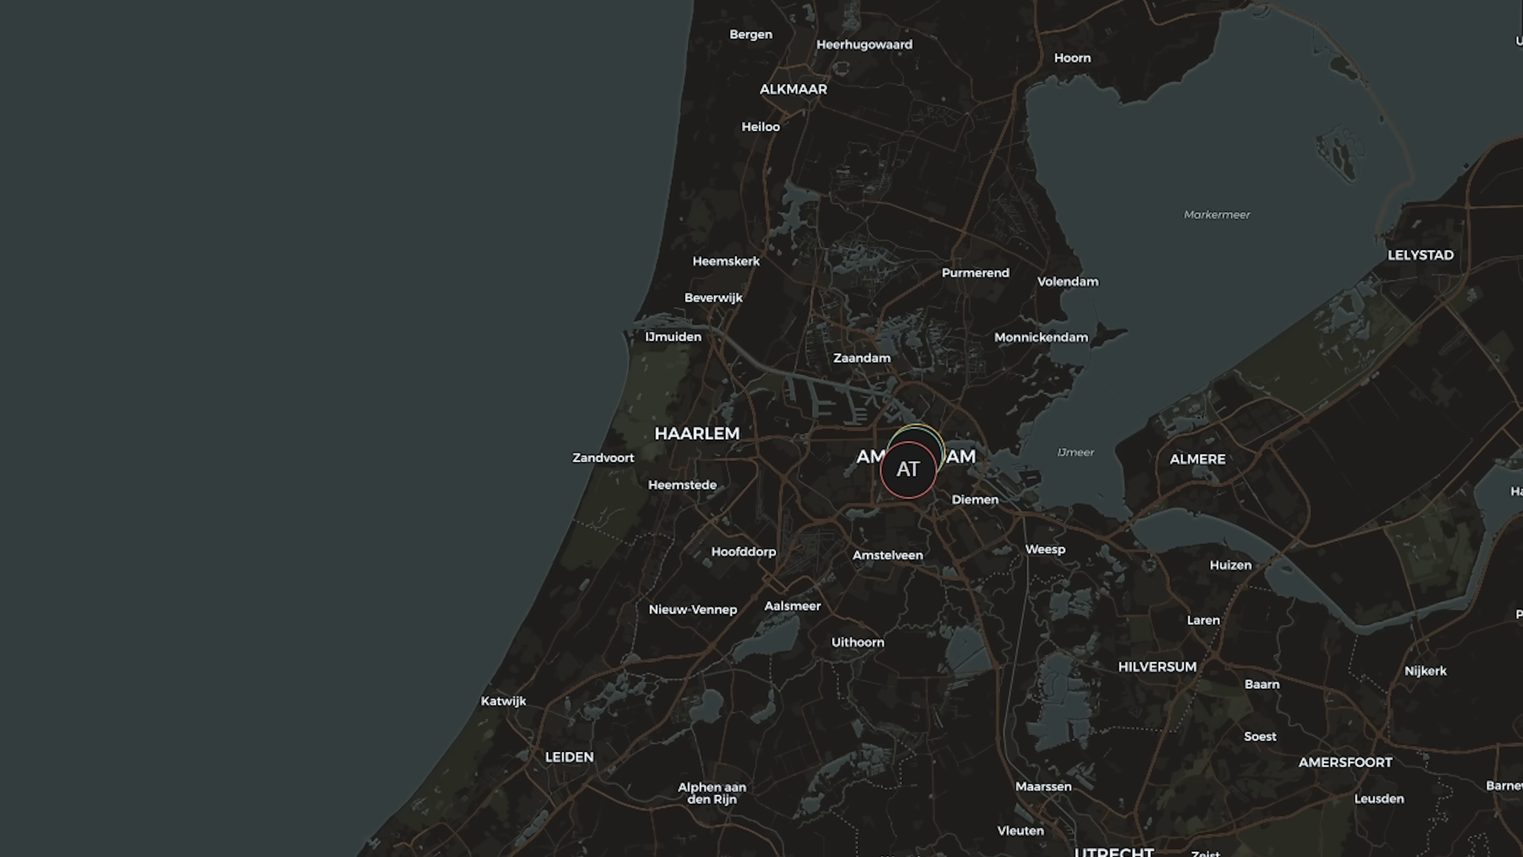
Zoom and pan the map onto central Amsterdam, bringing the AT marker into view.
scroll(893, 443, "down", 5)
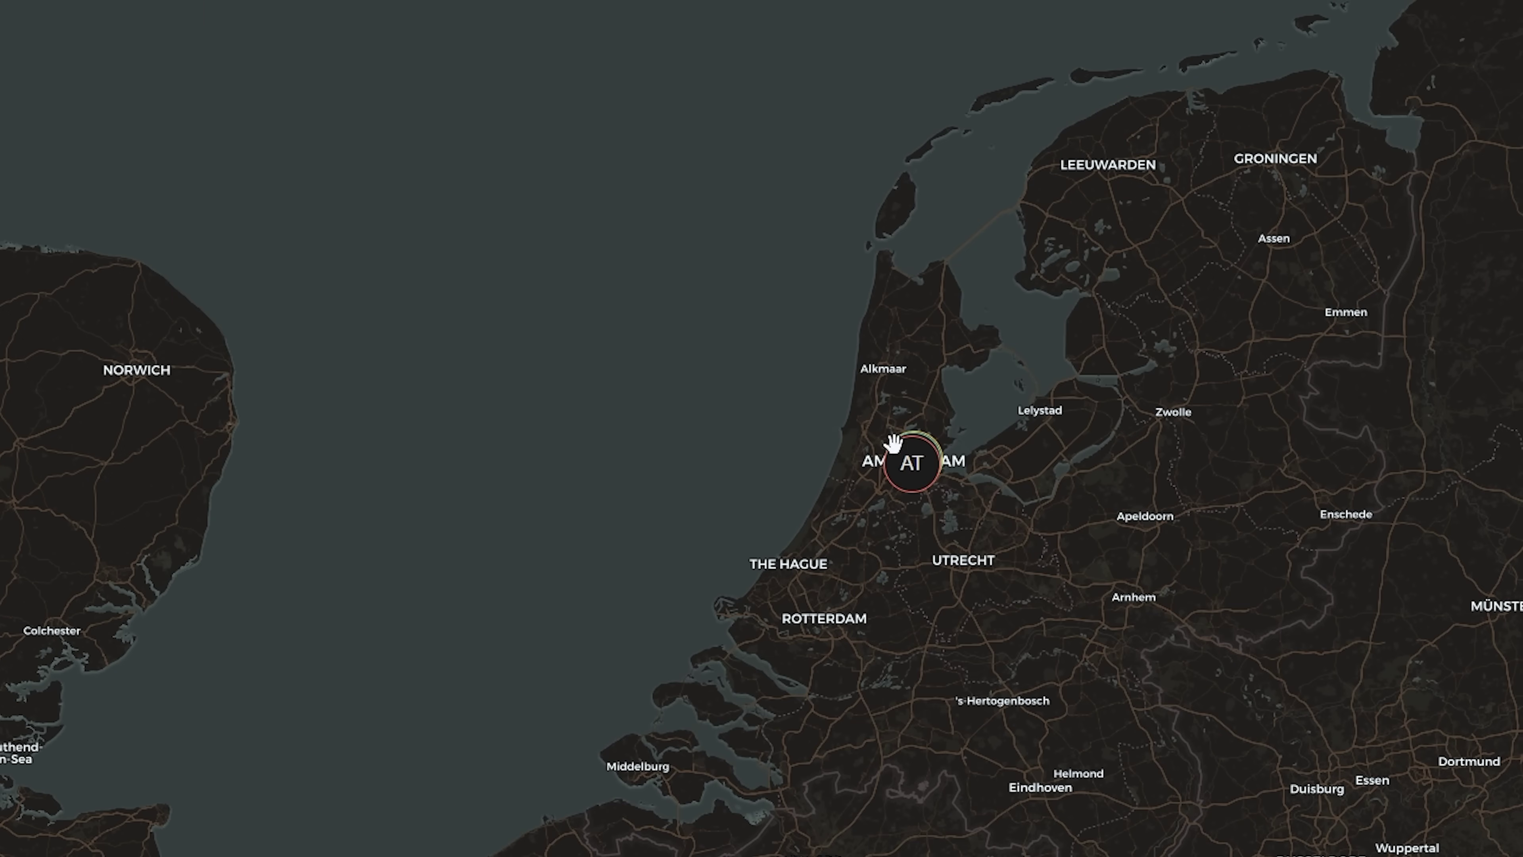
scroll(968, 477, "up", 3)
scroll(966, 477, "up", 3)
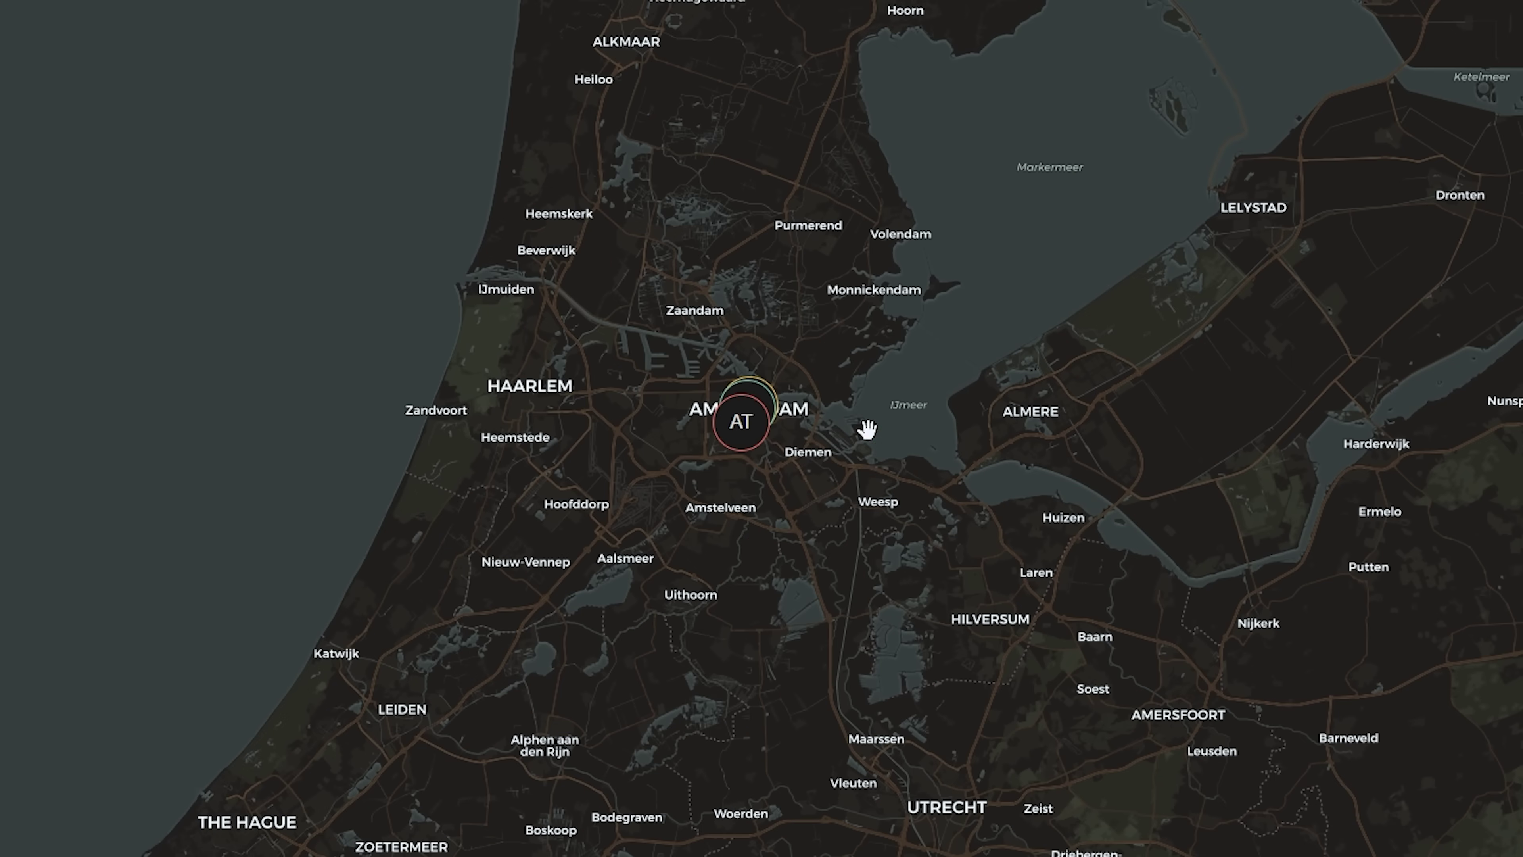
scroll(851, 427, "up", 5)
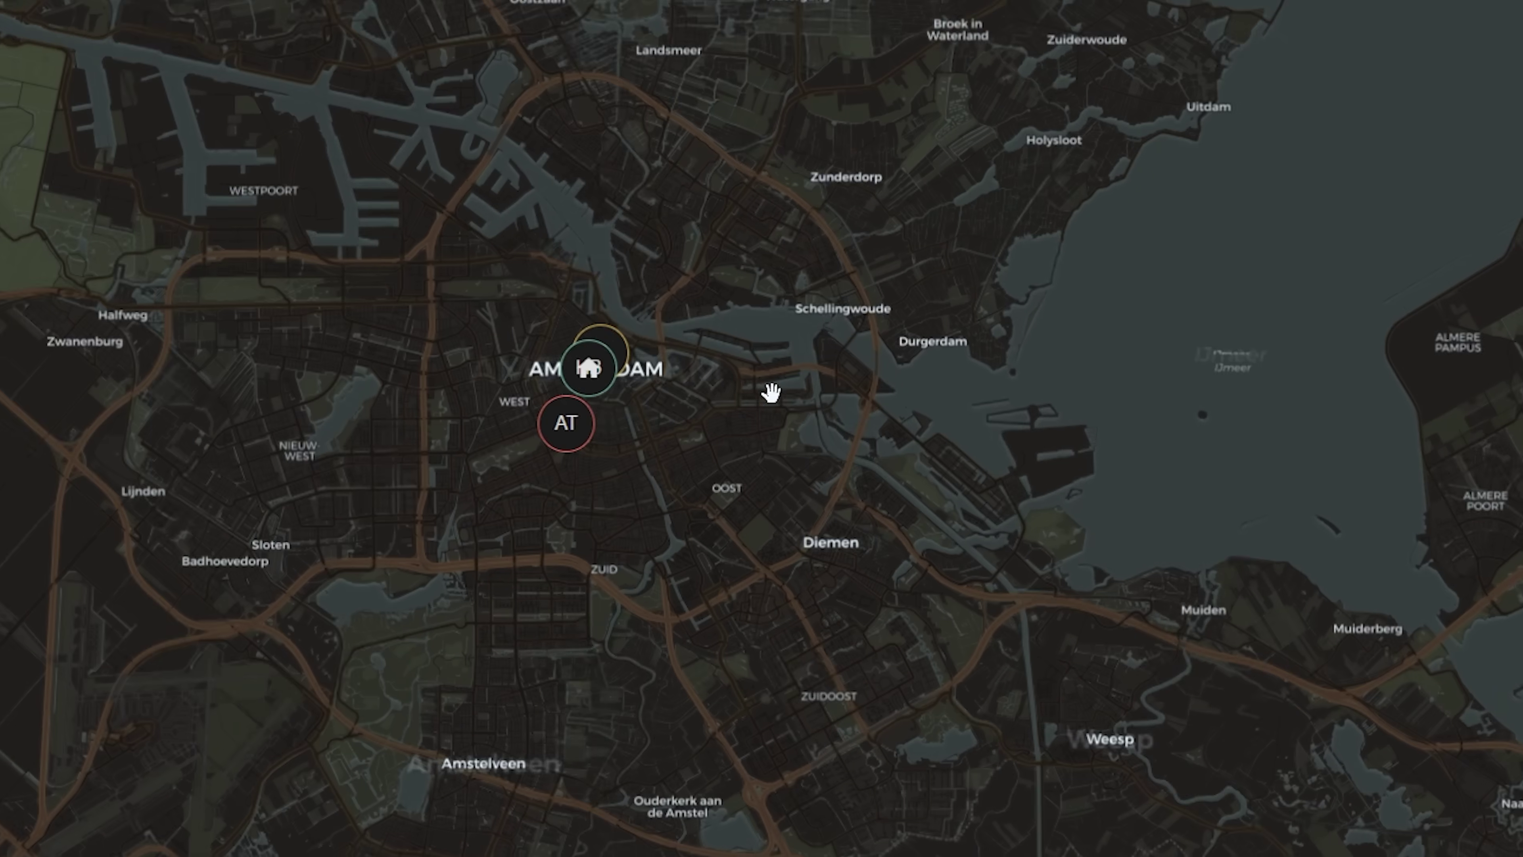
left_click_drag(772, 391, 1165, 483)
scroll(1030, 487, "up", 5)
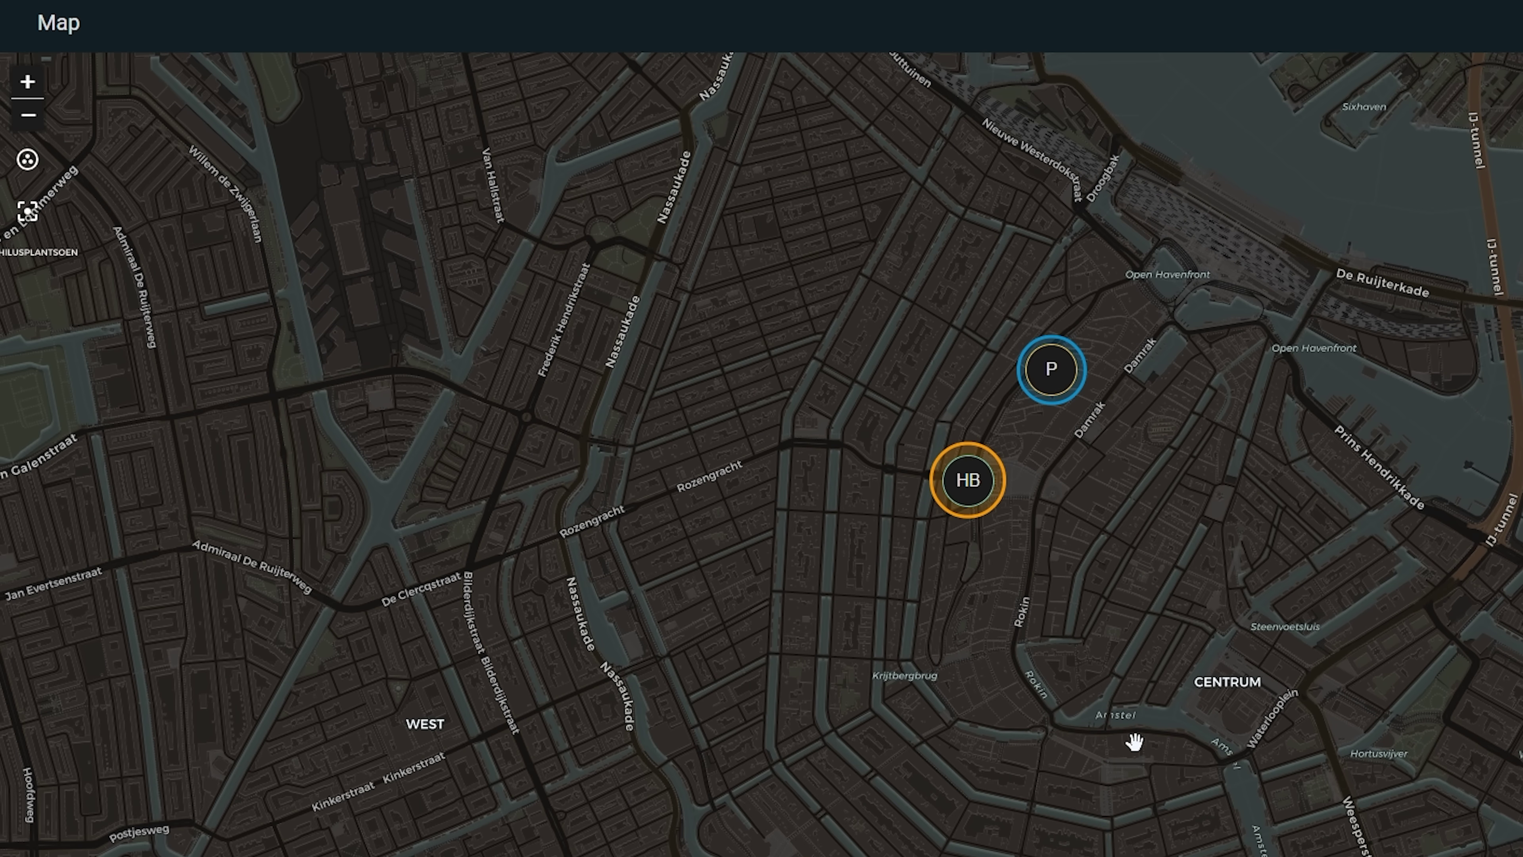
left_click_drag(332, 474, 220, 350)
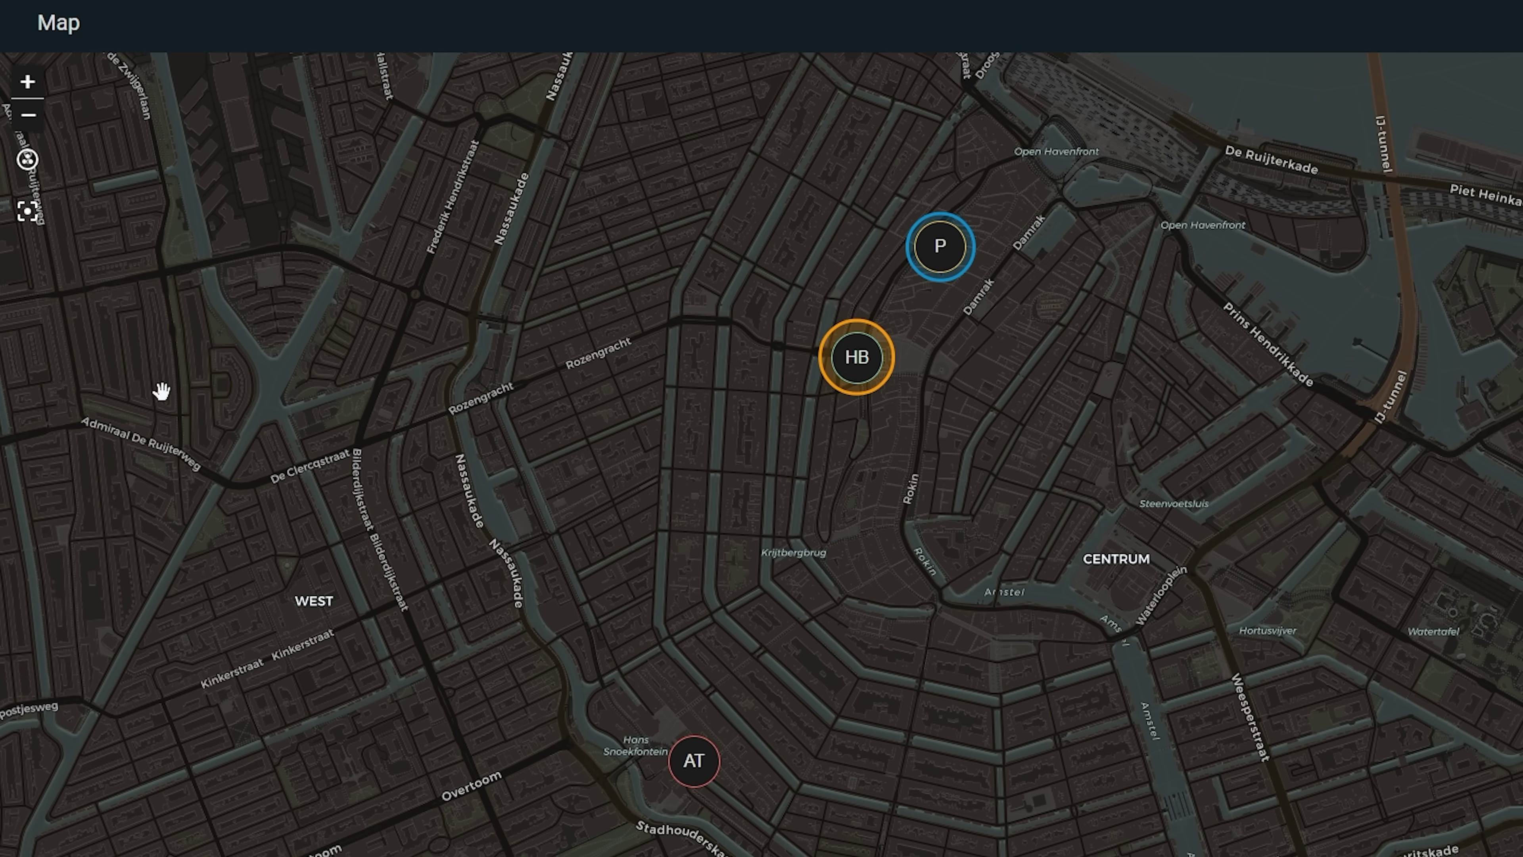
mouse_move(160, 391)
left_mouse_down()
mouse_move(322, 560)
mouse_move(234, 455)
left_mouse_up()
Zoom out until P and HB merge into a cluster, split them again, then widen to the Amsterdam region.
left_click(34, 120)
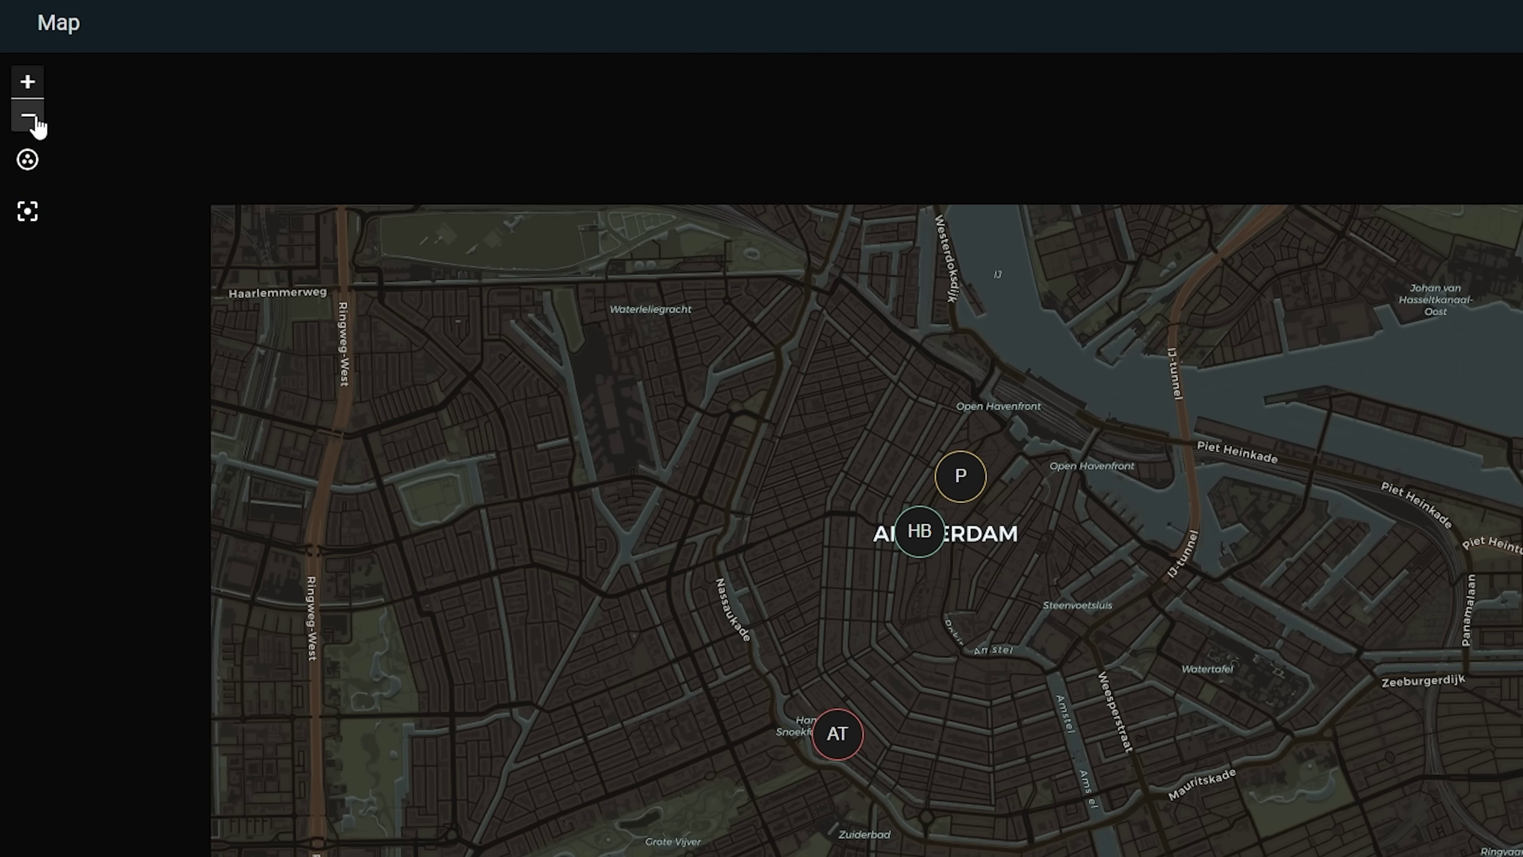
left_click(35, 120)
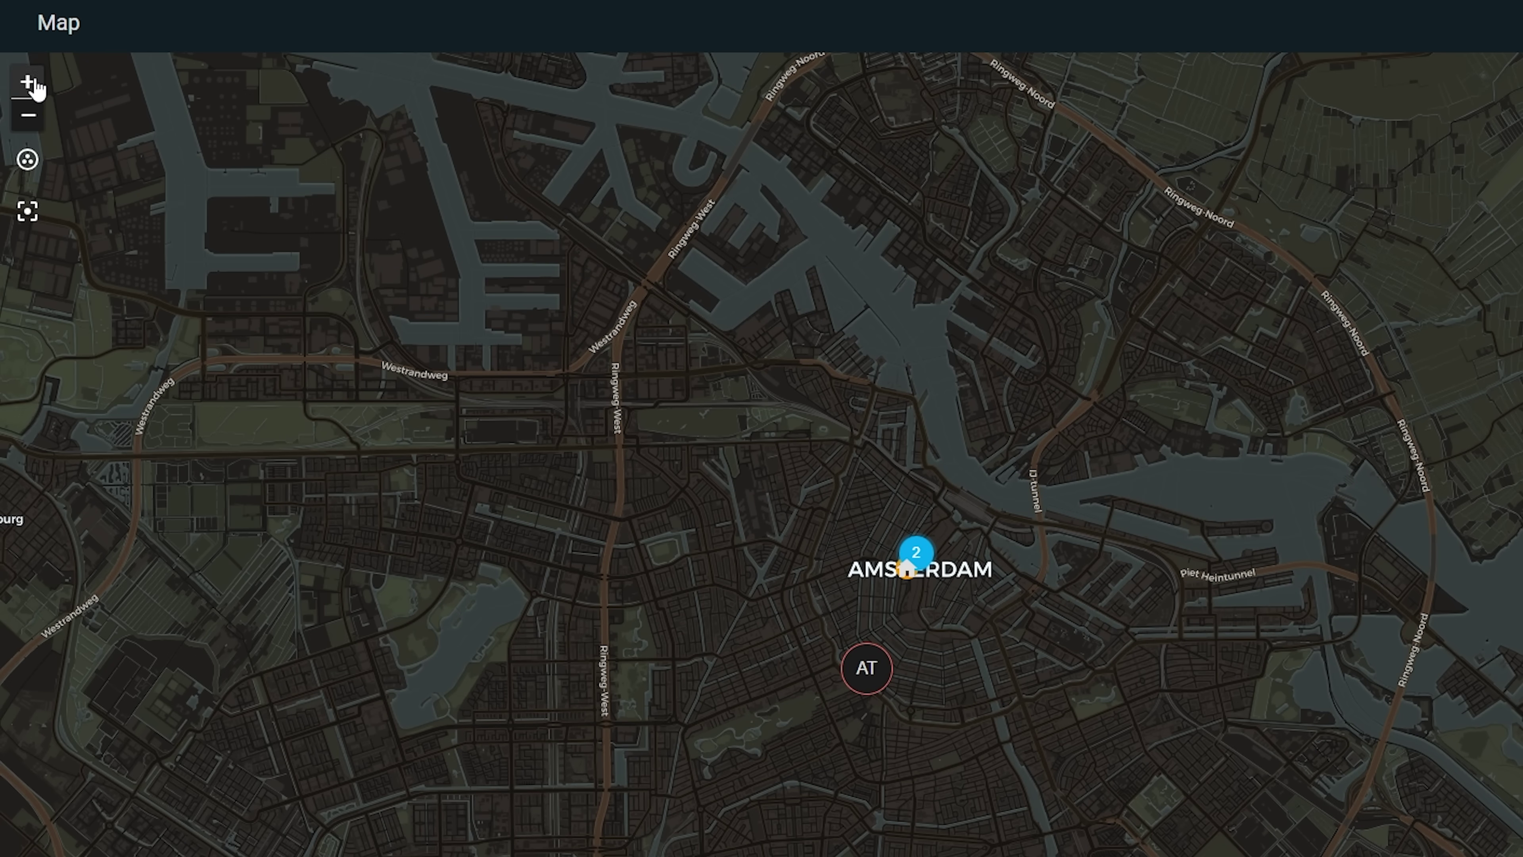
left_click(34, 85)
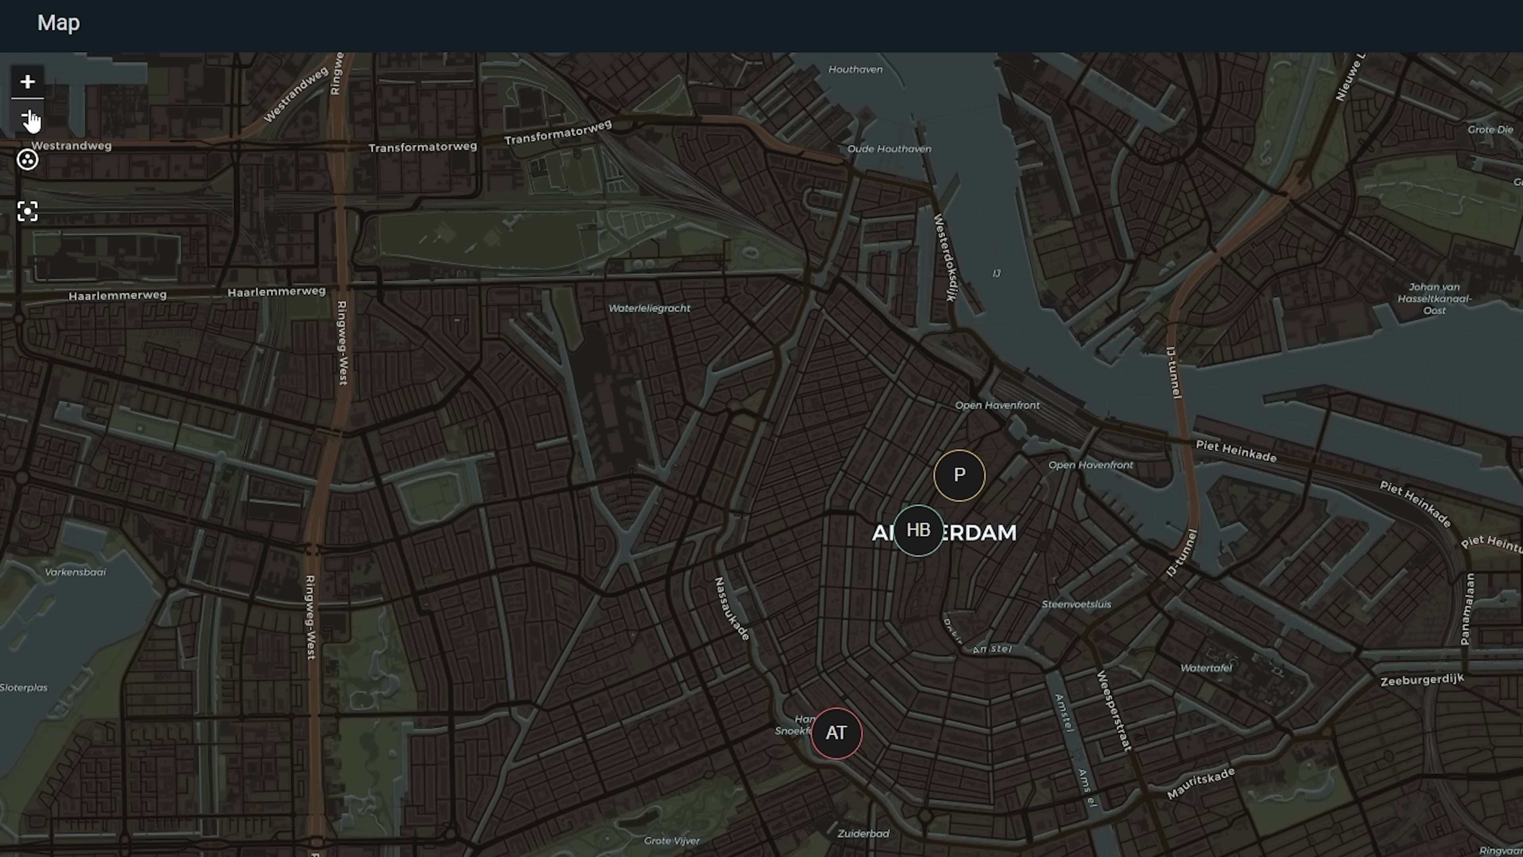
left_click(30, 120)
left_click(30, 84)
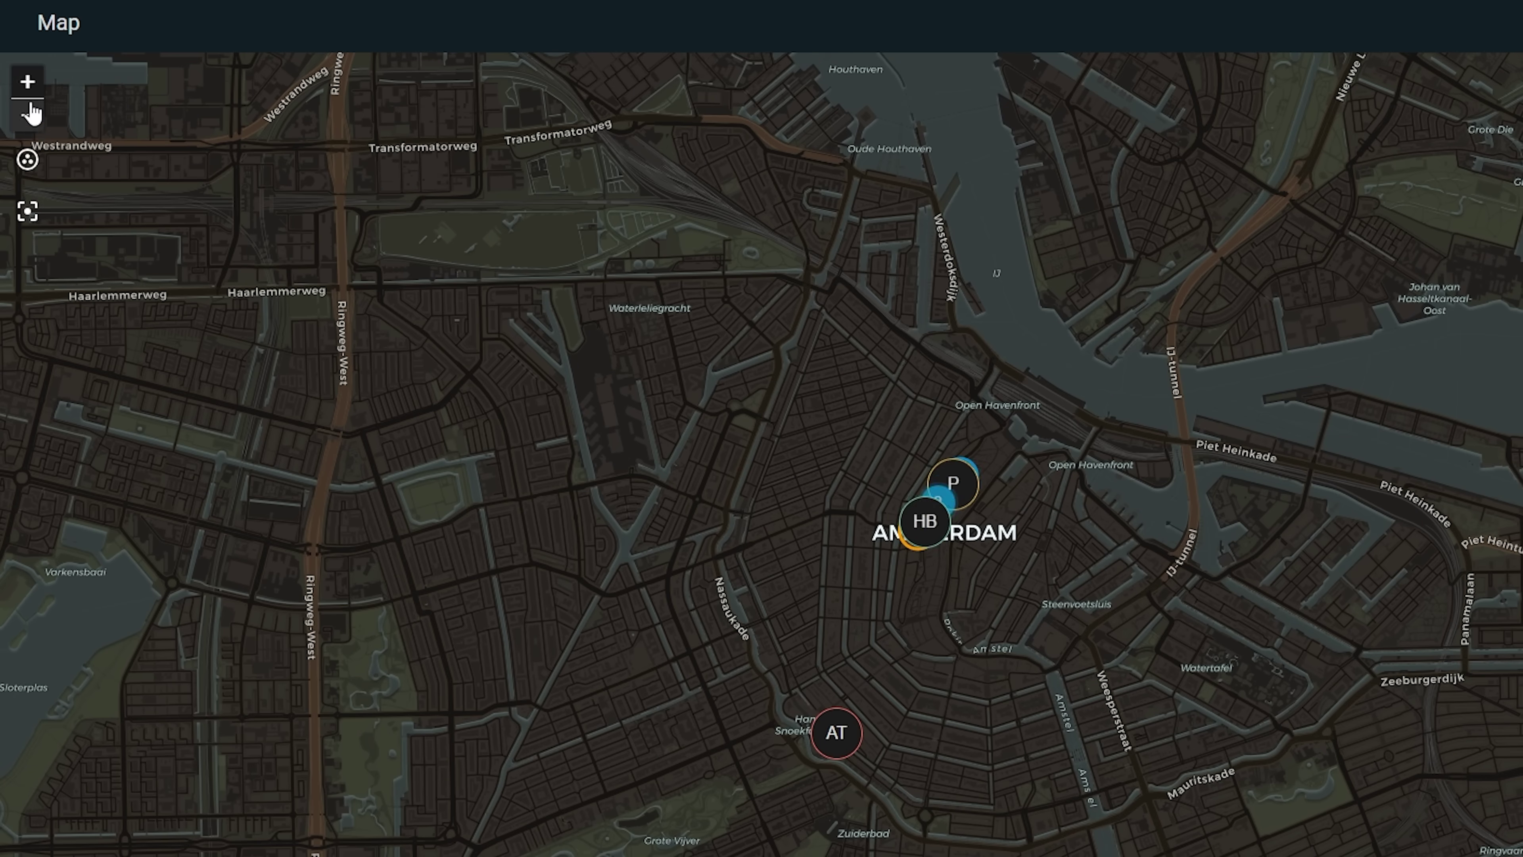
left_click(29, 121)
left_click(31, 121)
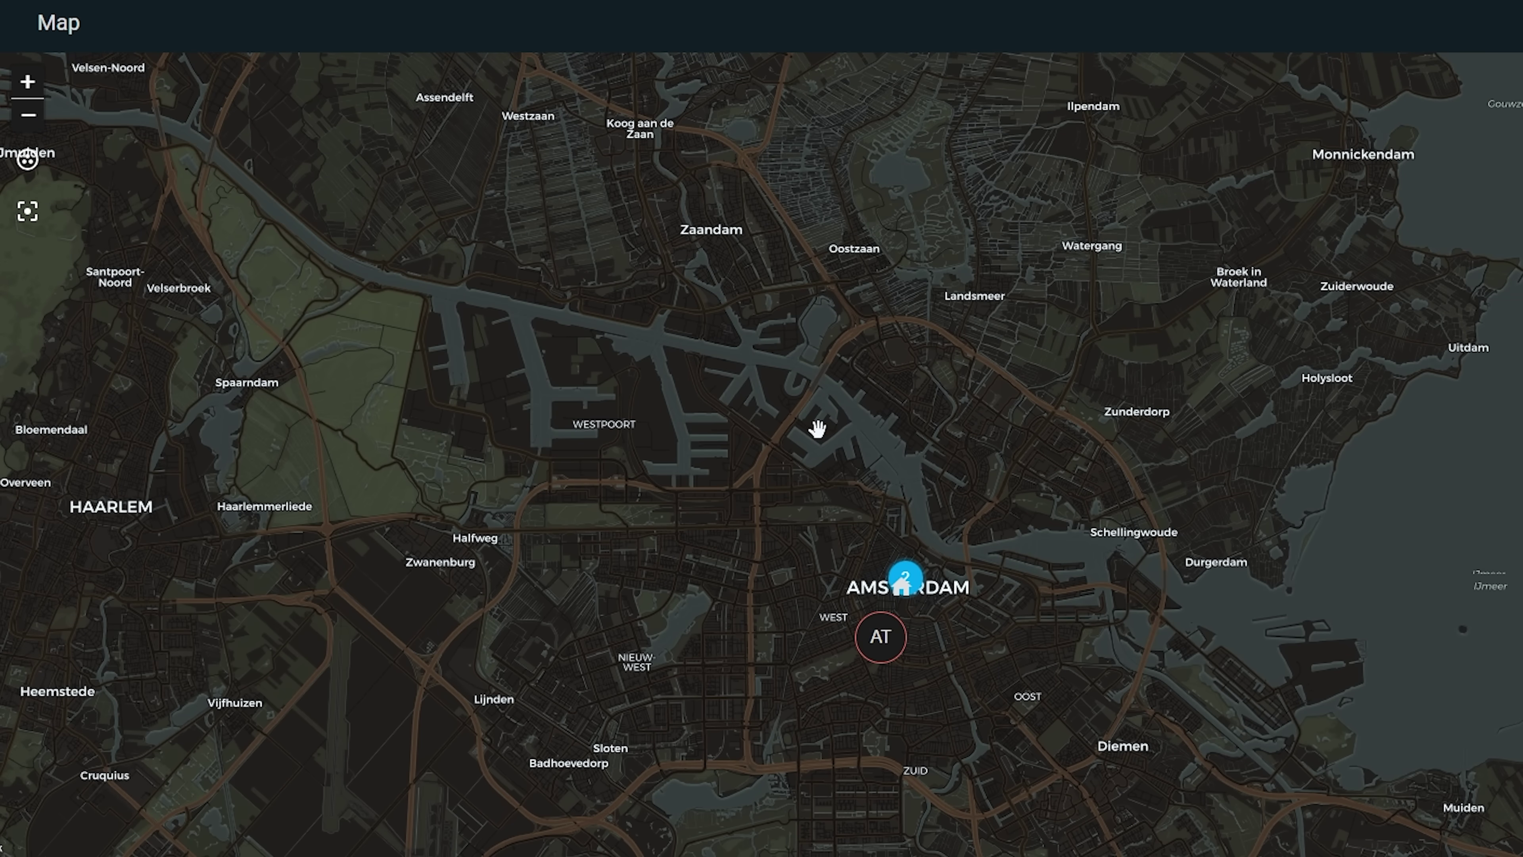
left_click(920, 579)
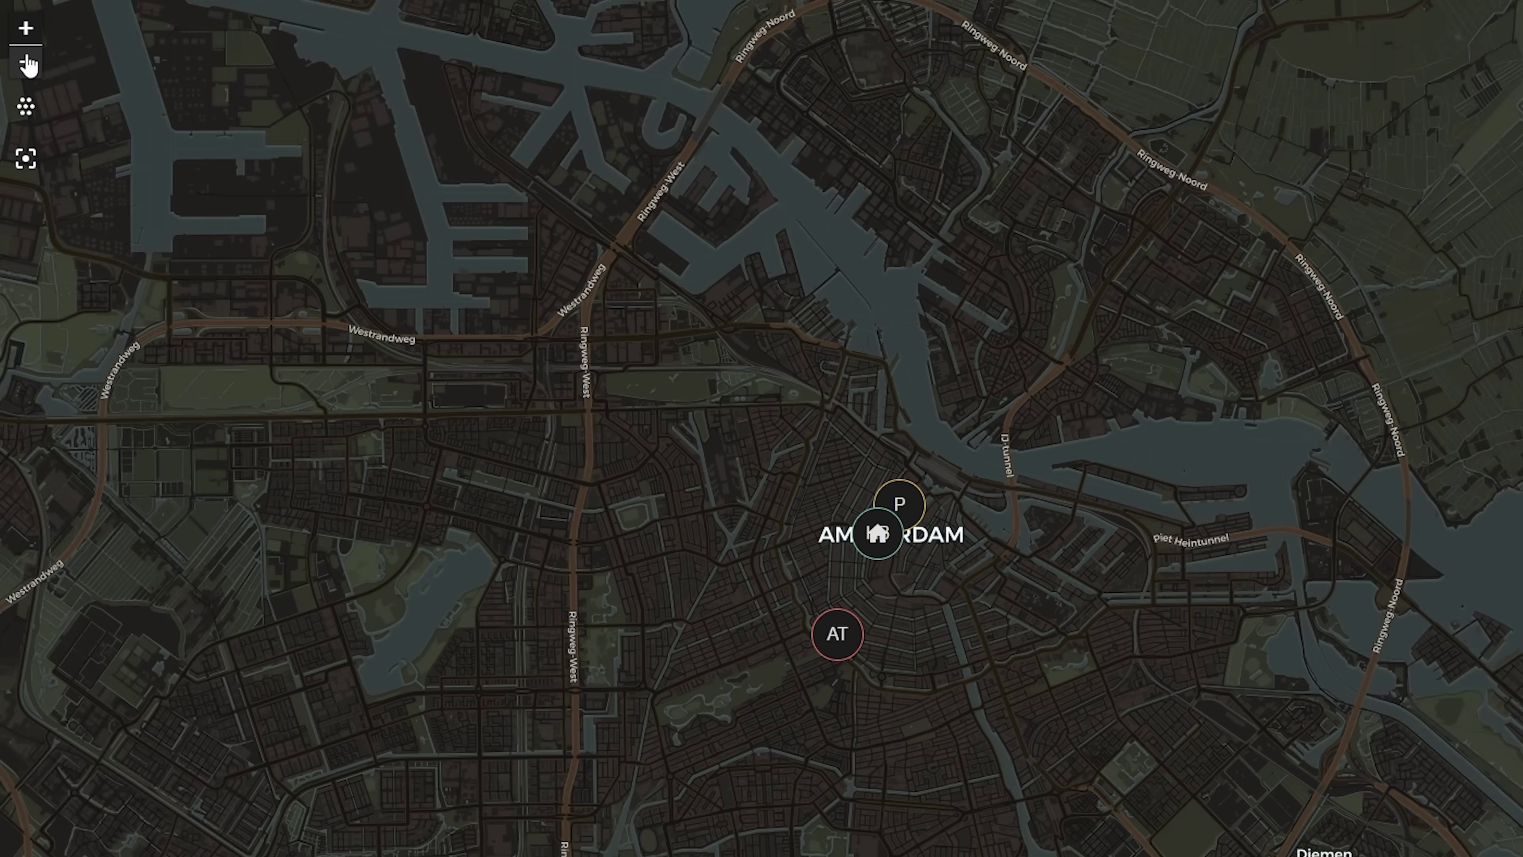
left_click(26, 63)
left_click(25, 62)
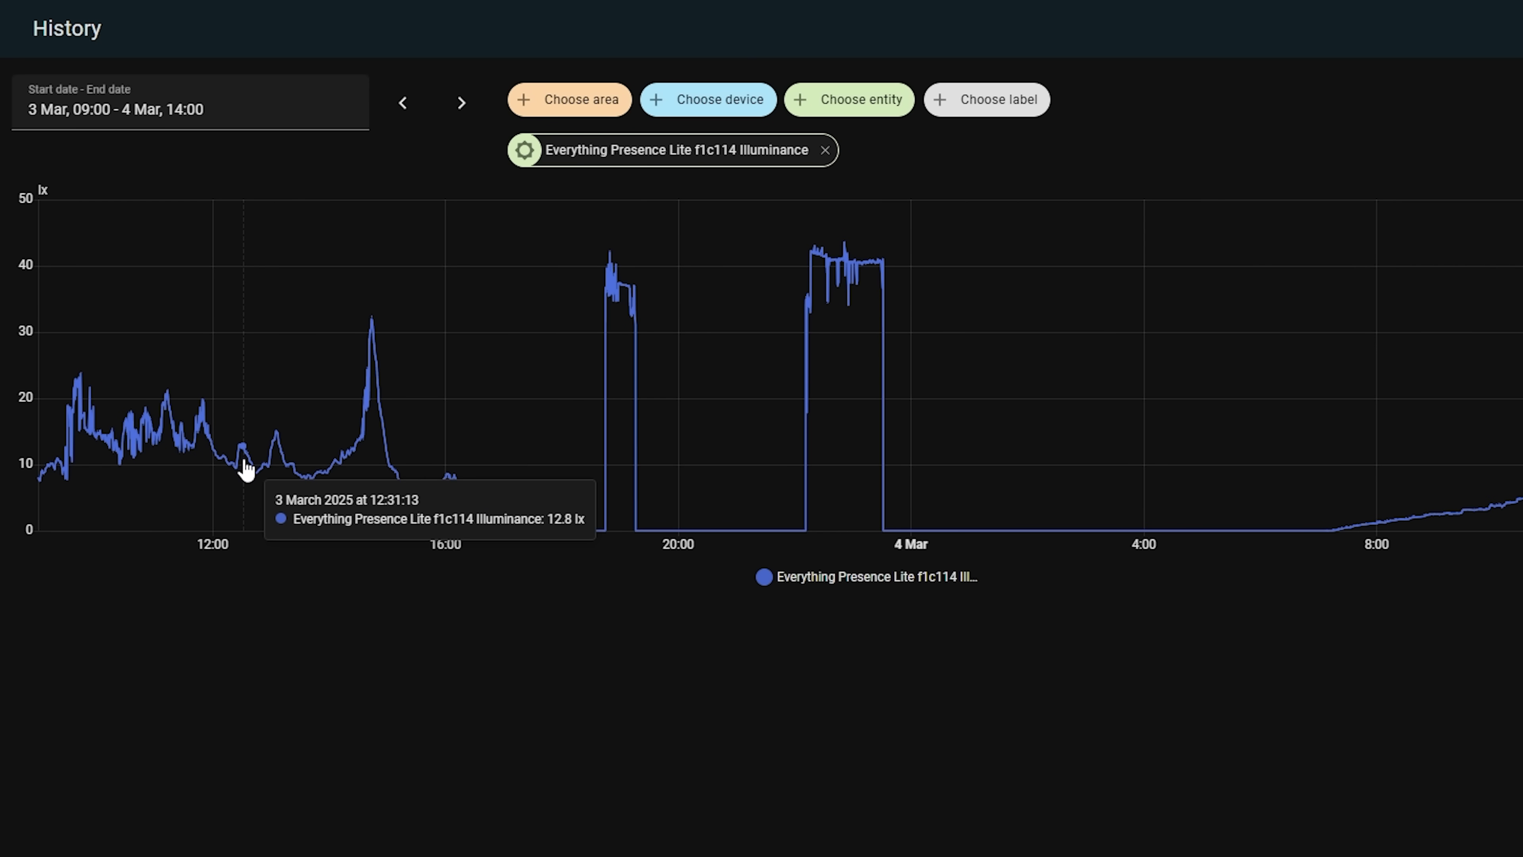
Zoom and pan the illuminance chart, then drag-select roughly 12:40 to 16:00 on 3 March.
scroll(246, 468, "up", 3)
scroll(604, 454, "right", 5)
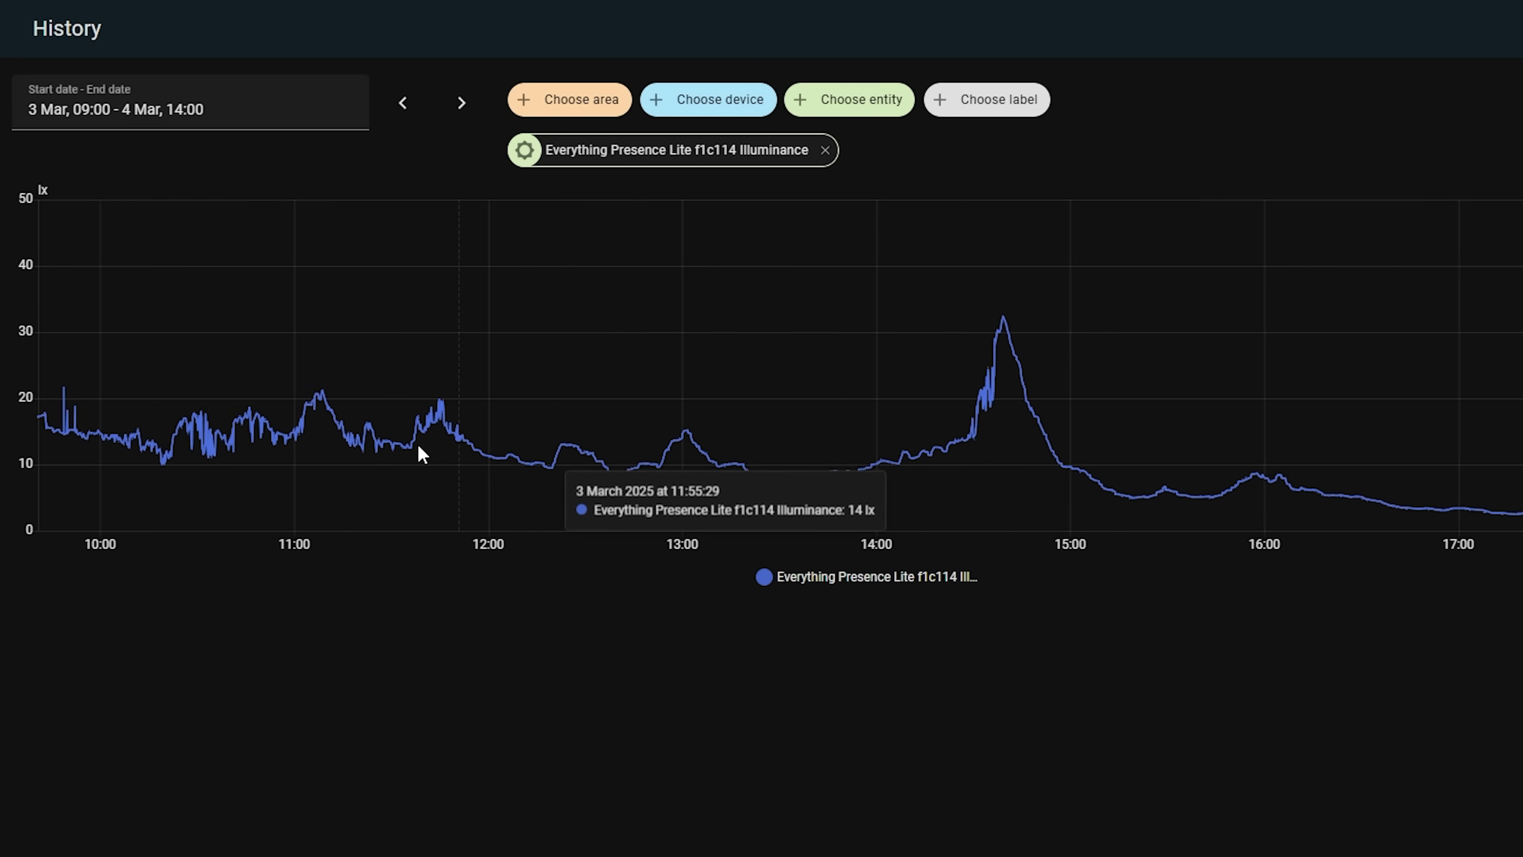
scroll(575, 428, "left", 3)
scroll(616, 432, "right", 2)
scroll(1087, 364, "right", 15)
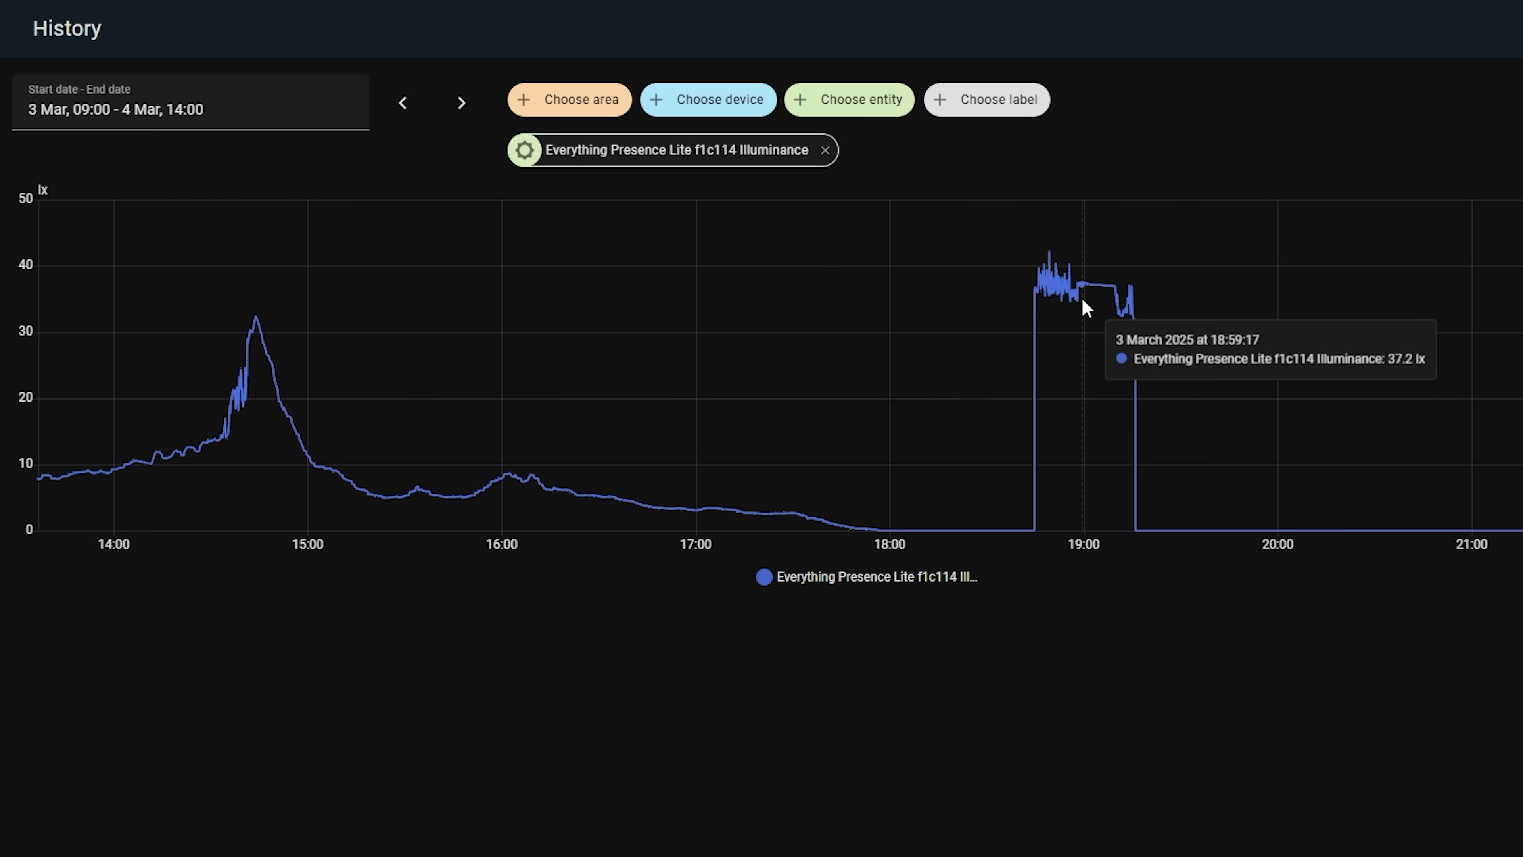
scroll(1087, 307, "down", 5)
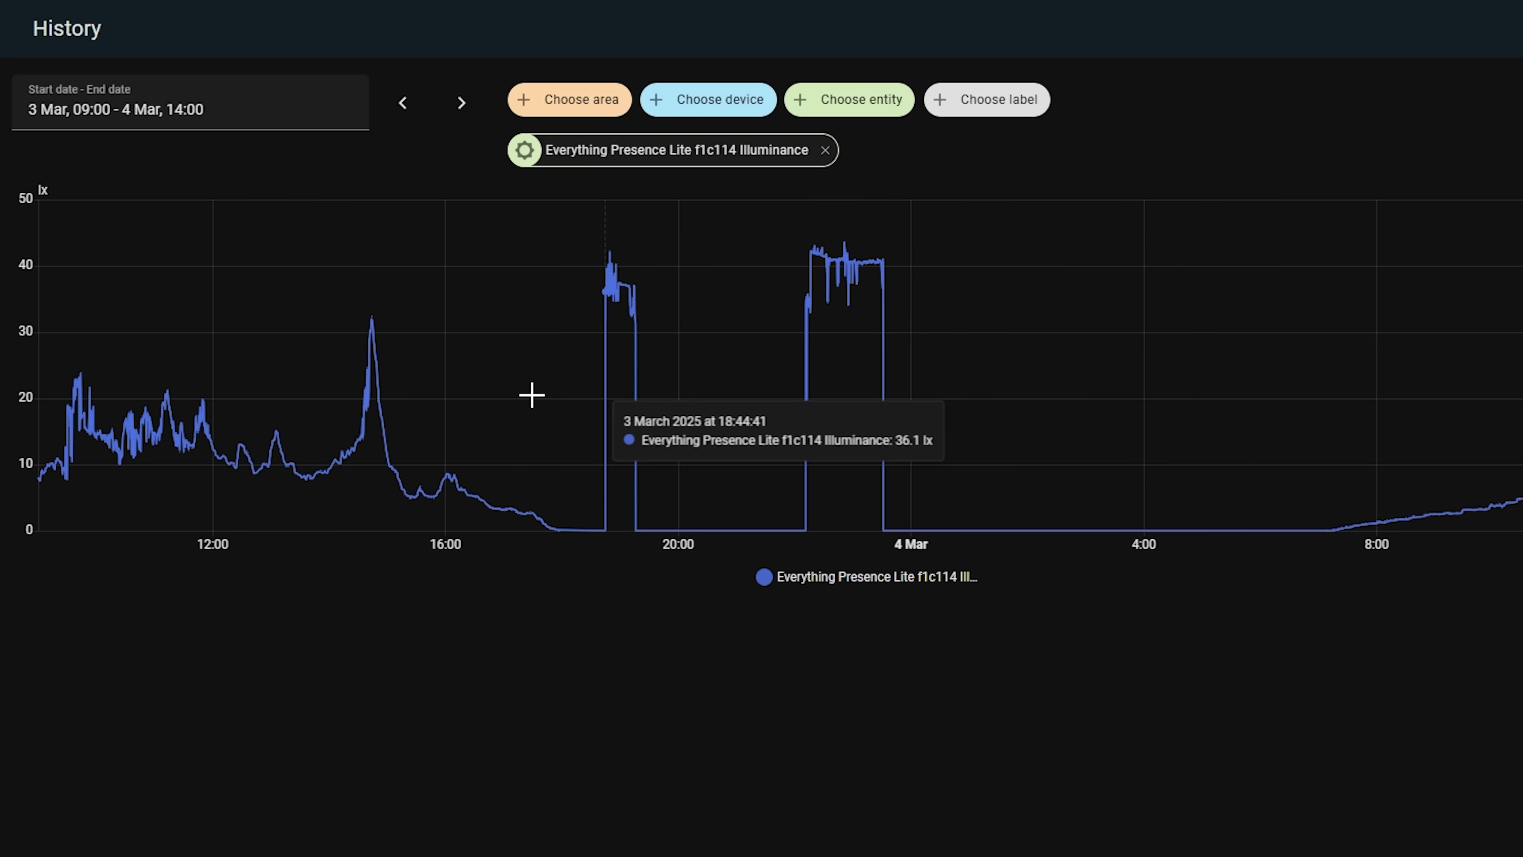
left_click_drag(245, 430, 474, 418)
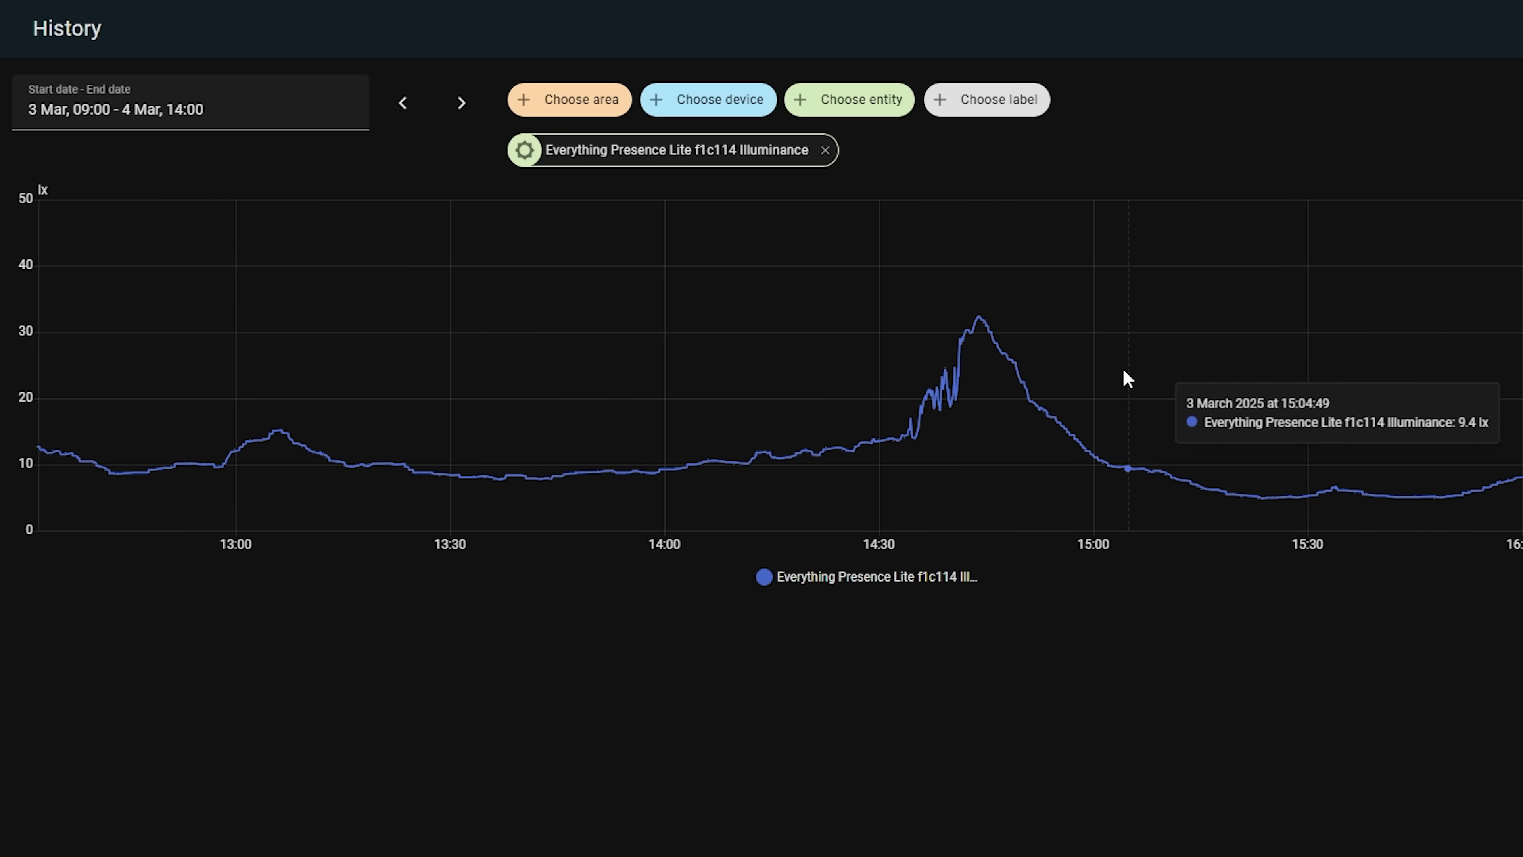
scroll(981, 383, "right", 3)
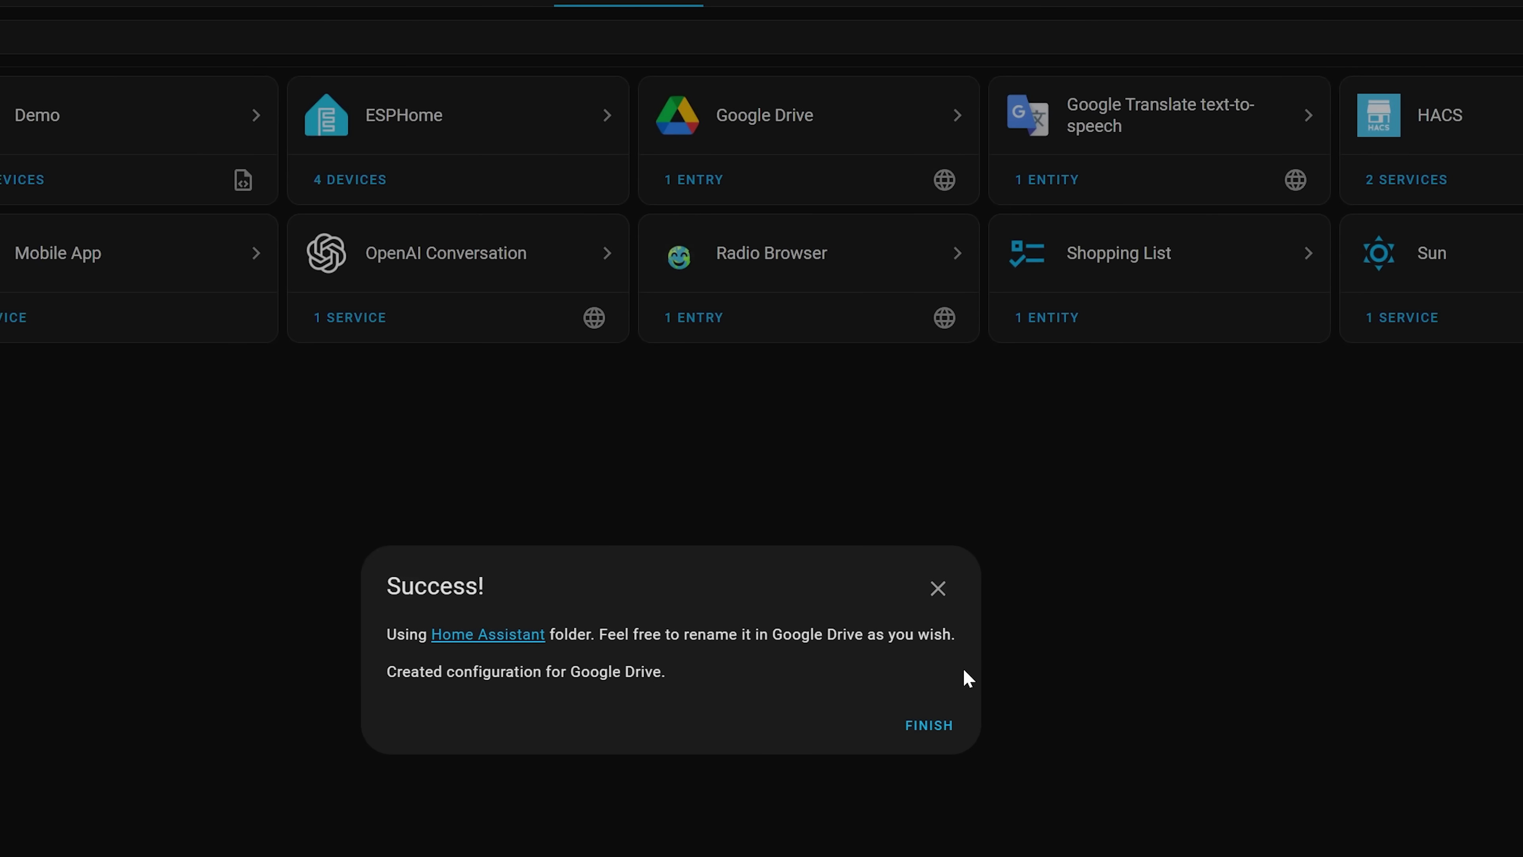
Confirm the Google Drive Success dialog with FINISH.
left_click(916, 729)
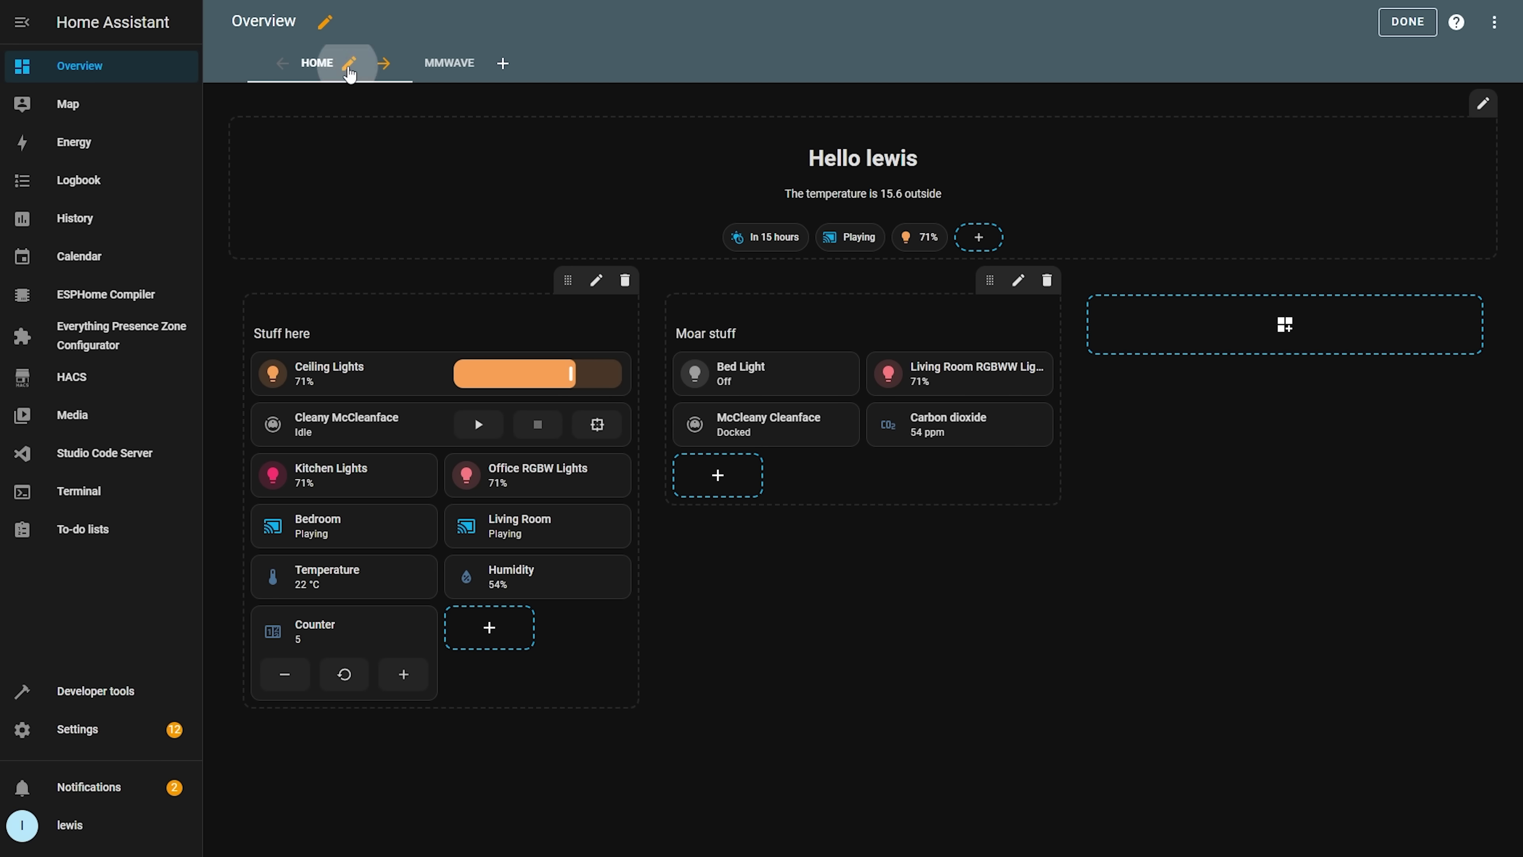
Enable Add additional space above in the Home view settings and save.
left_click(349, 70)
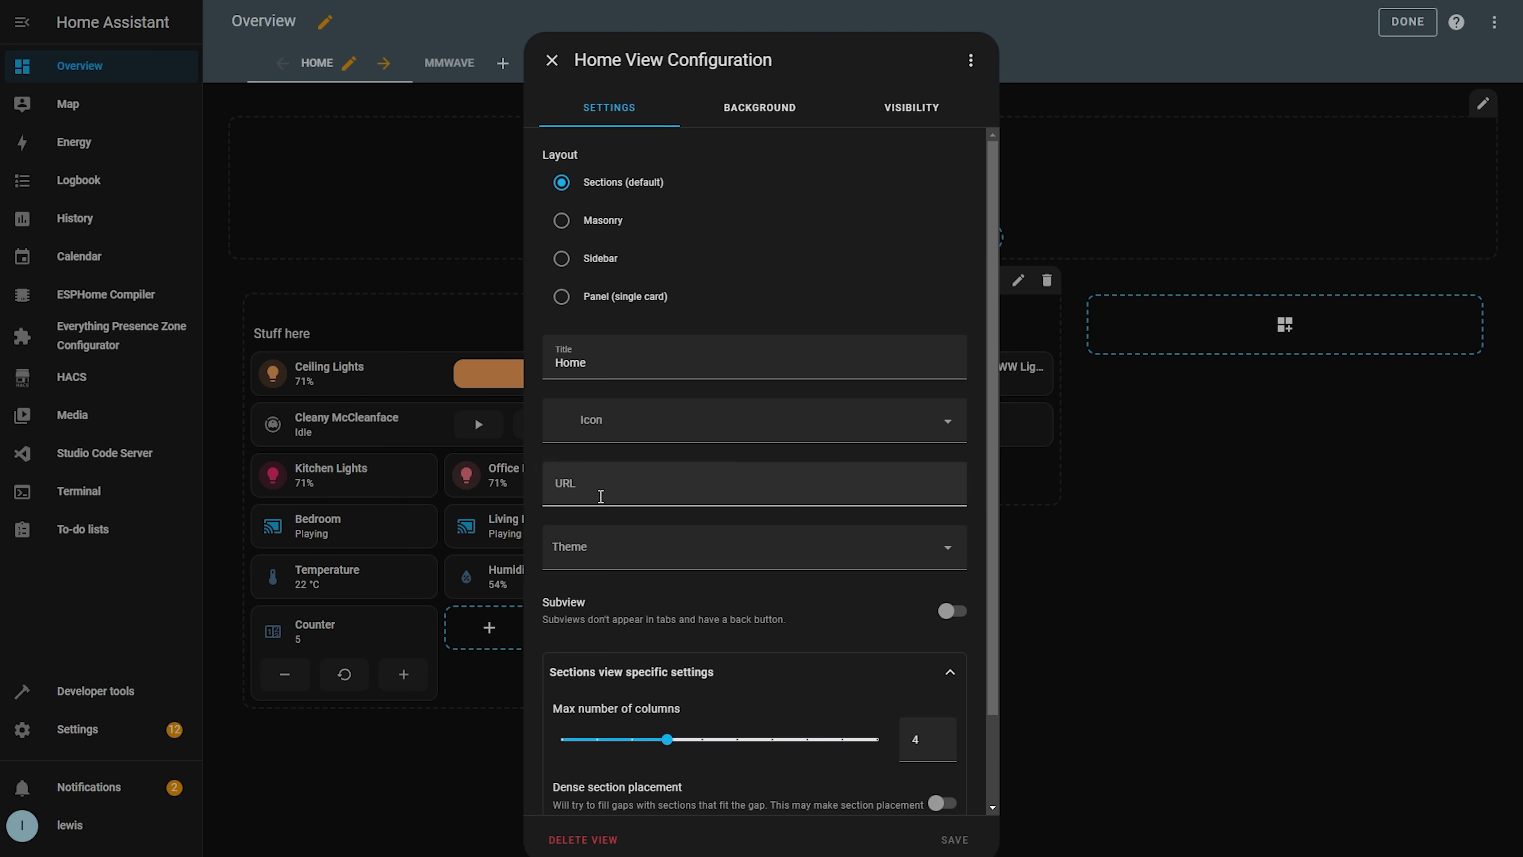
scroll(684, 594, "down", 3)
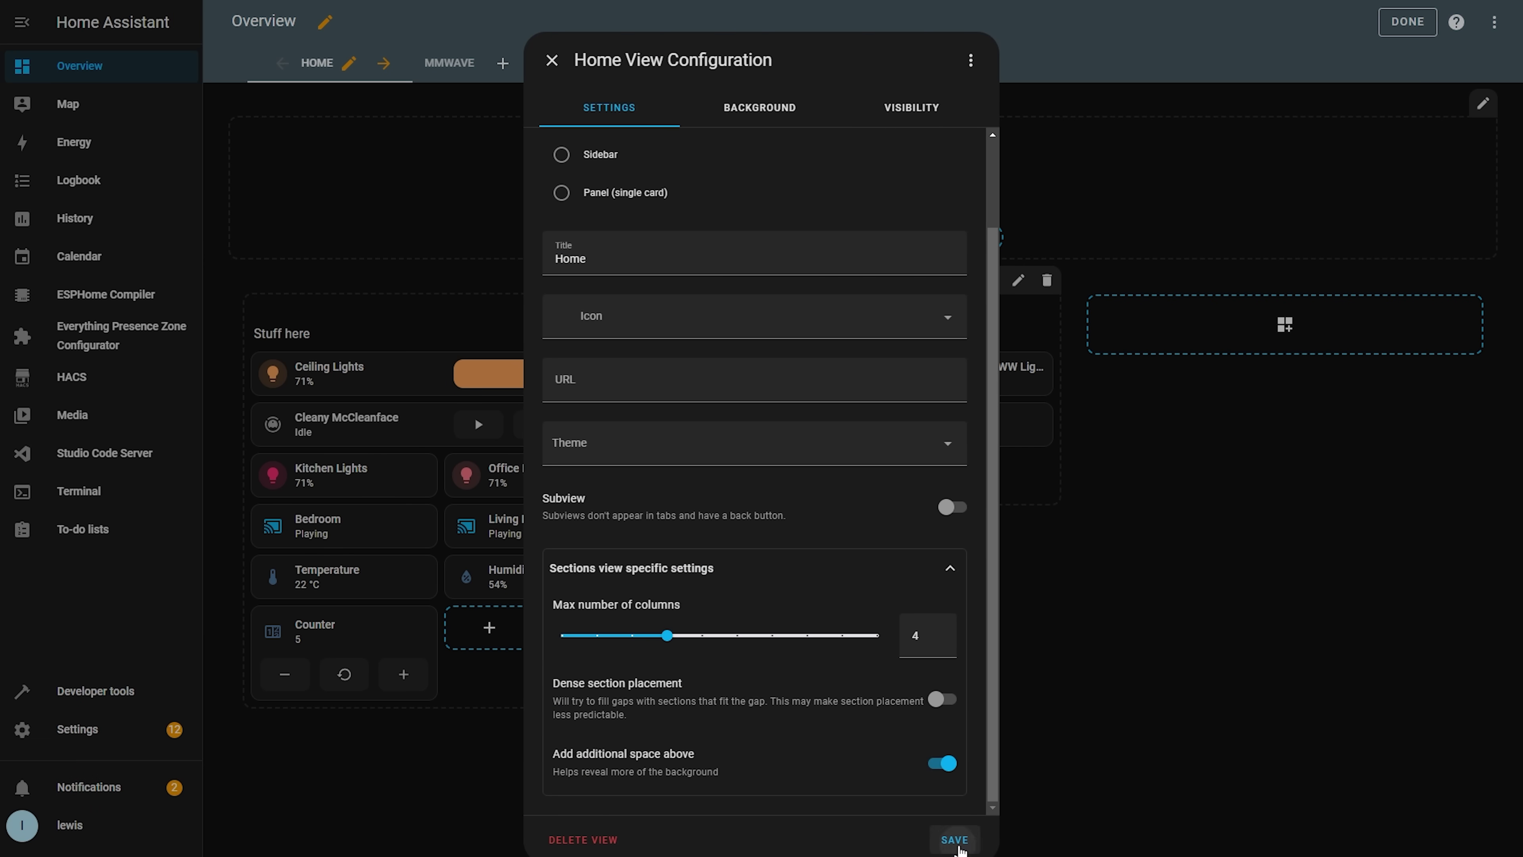
left_click(956, 841)
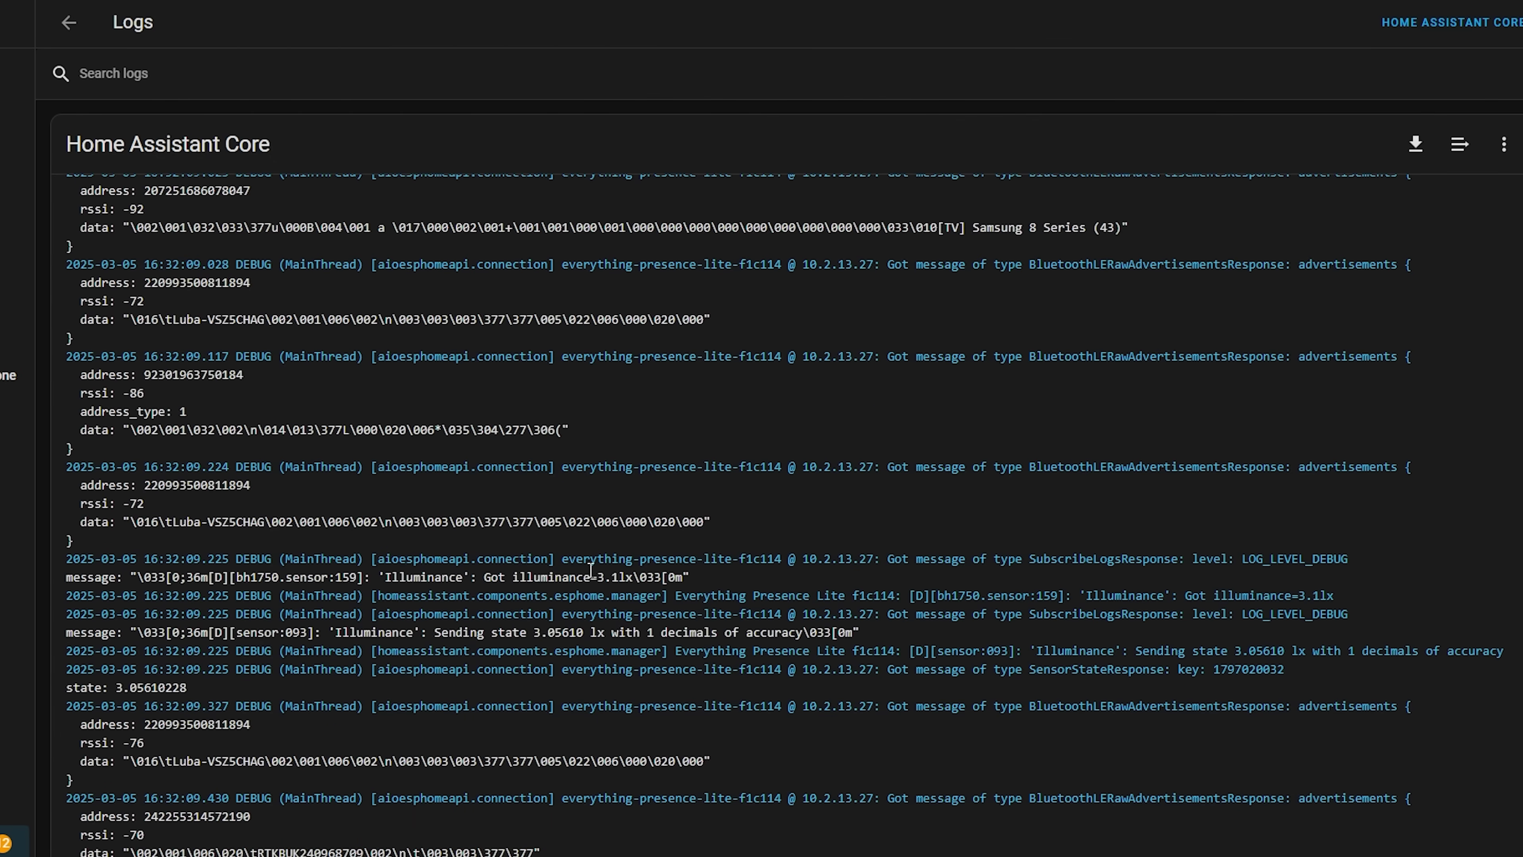
Highlight the Everything Presence Lite illuminance lines in the Core logs, then clear the selection.
left_click_drag(562, 521, 634, 541)
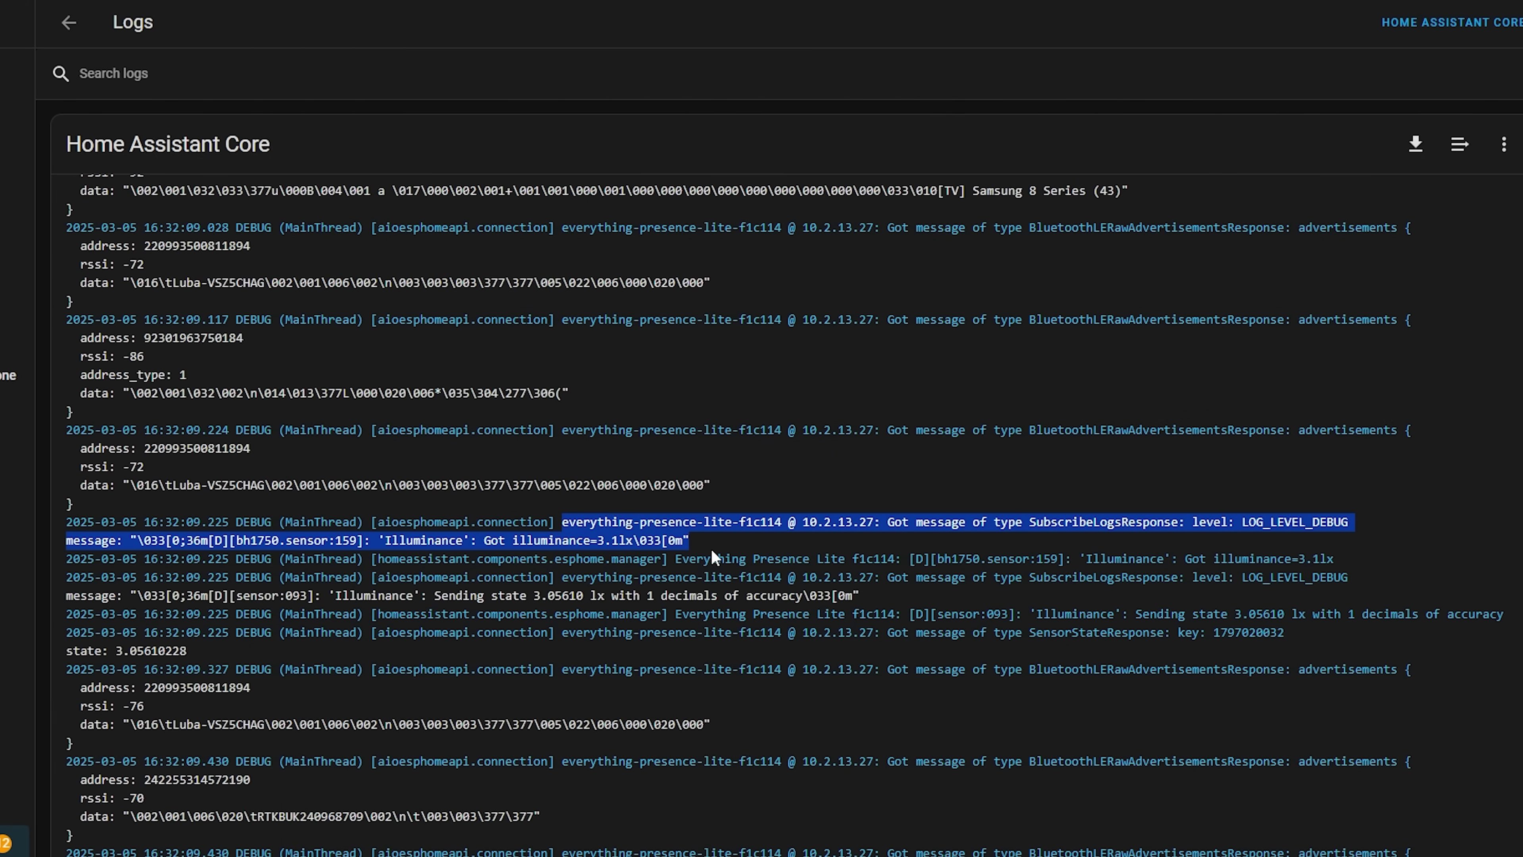
left_click(676, 547)
left_click_drag(680, 559, 1302, 603)
left_click(1117, 677)
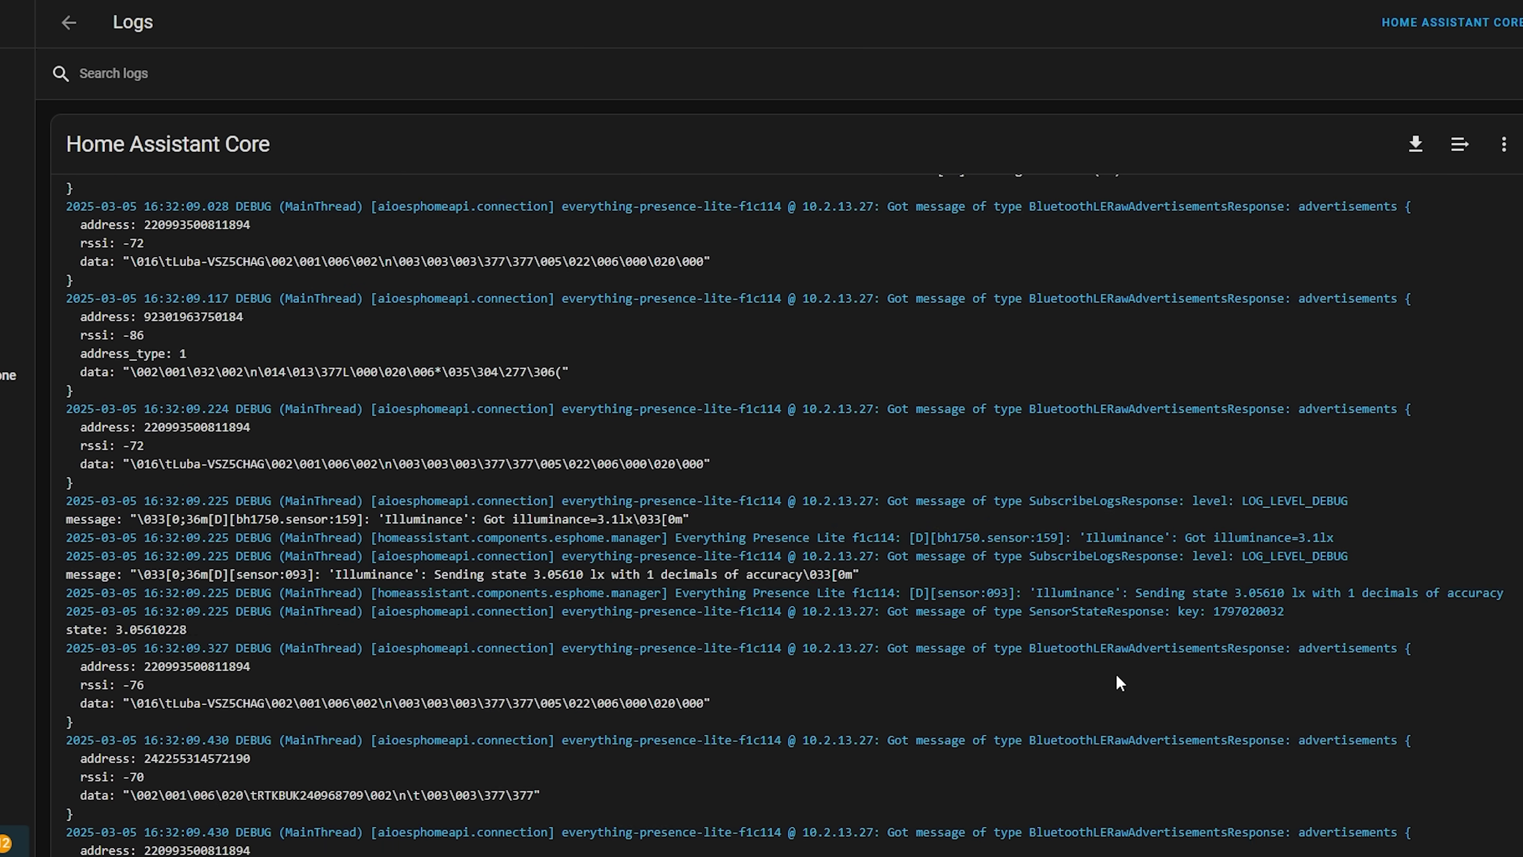